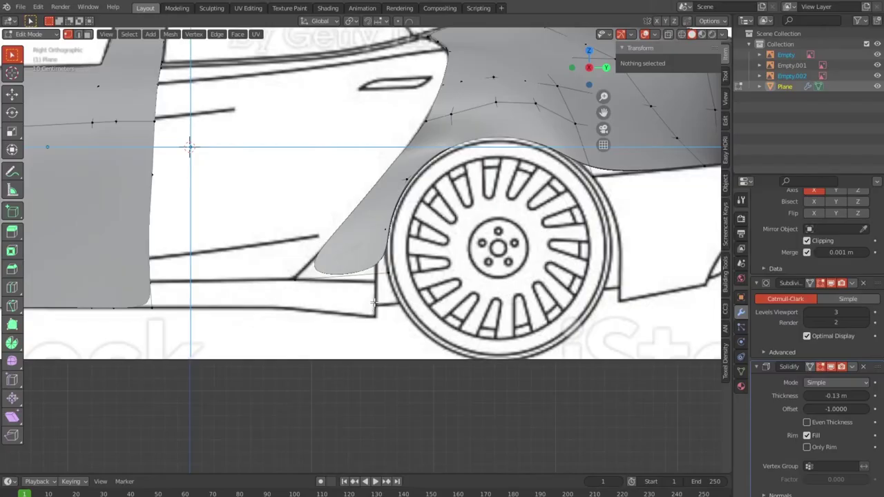
Step: Extrude the bottom edge ahead of the rear wheel down toward the sill
left_click(380, 319)
key("2")
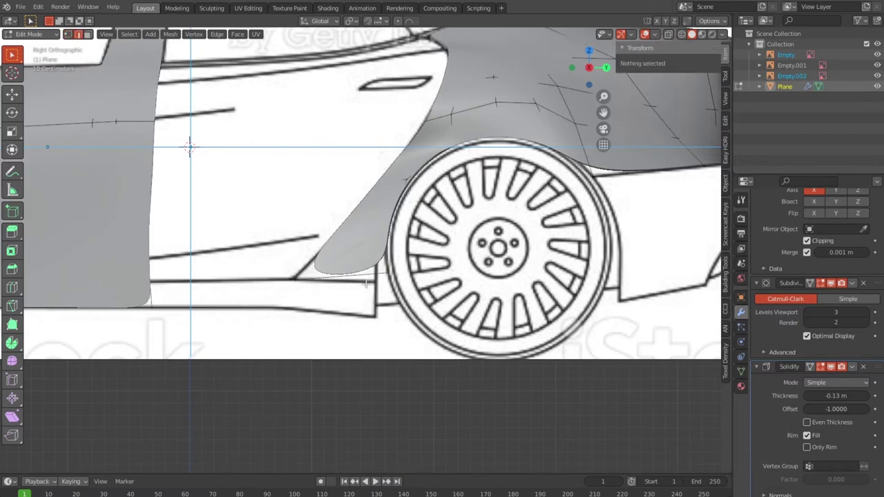
left_click(364, 275)
key("g")
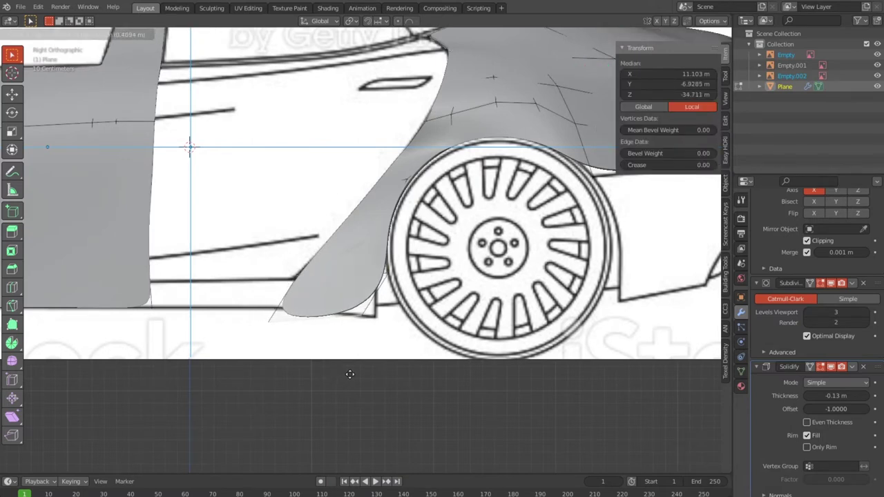
left_click(377, 345)
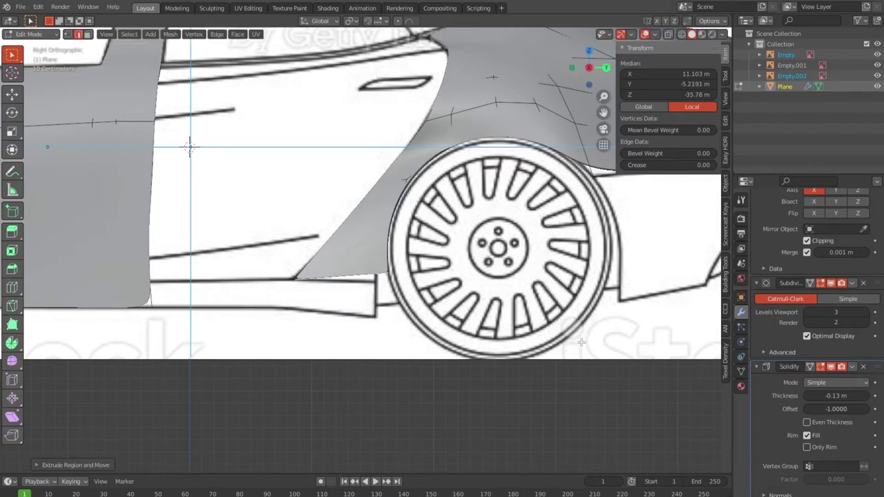
Step: Turn off the Solidify modifier's edit-mode display to show the plain mesh wireframe
scroll(819, 339, "down", 2)
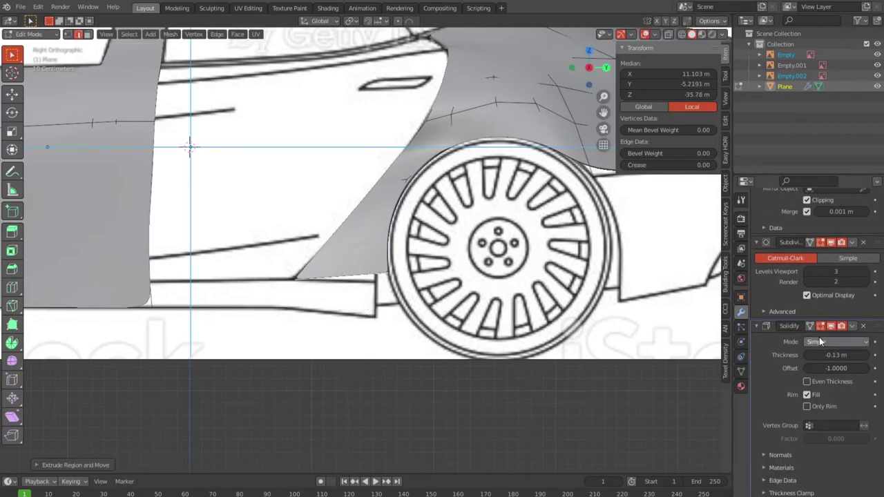
left_click(831, 325)
scroll(827, 285, "up", 4)
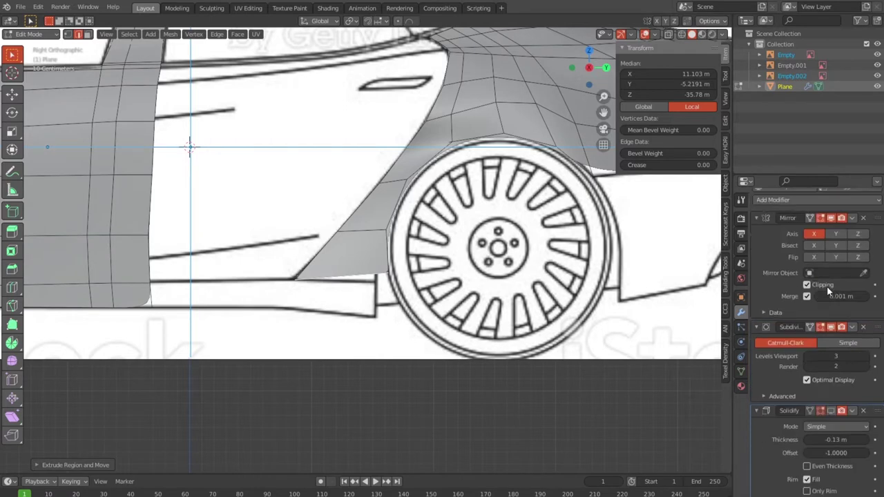
Step: Move the corner vertex ahead of the rear wheel down onto the sill line
left_click(831, 327)
scroll(475, 310, "up", 2)
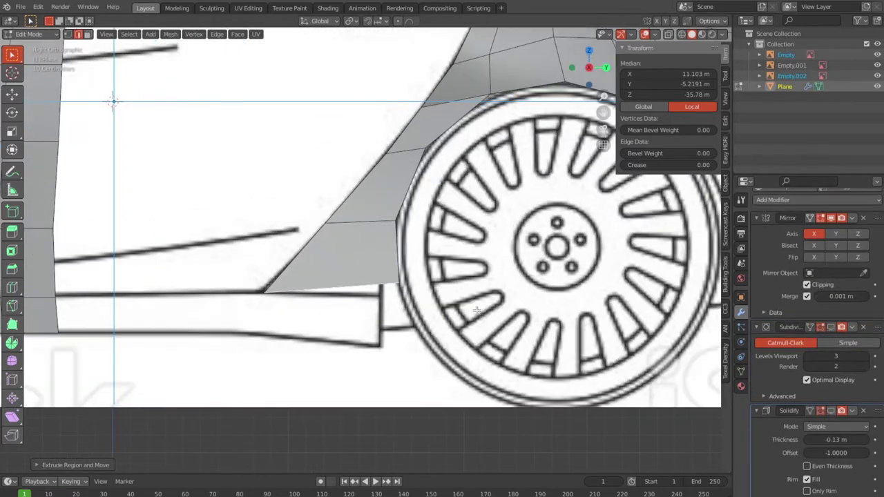
key("1")
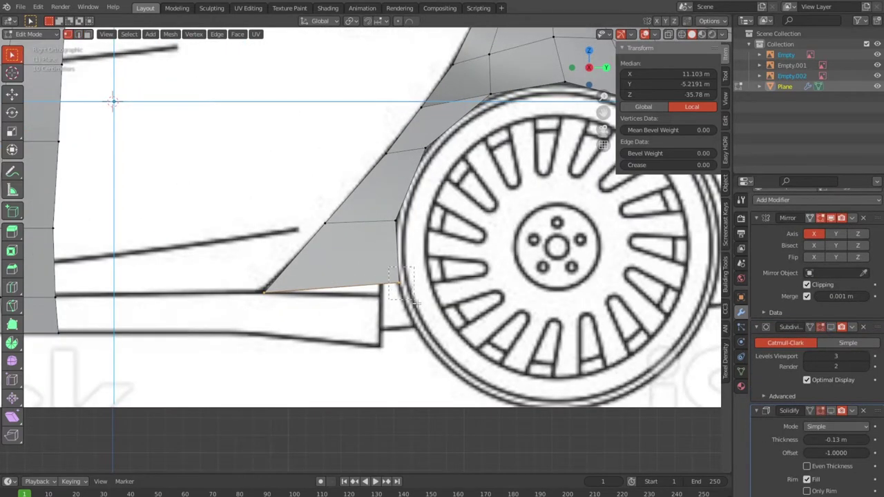
left_click_drag(415, 302, 416, 304)
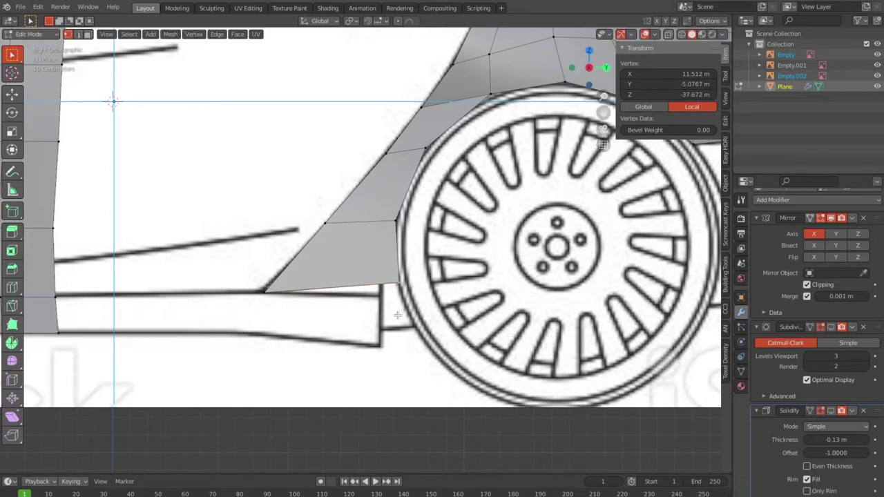
key("g")
Step: Enable X-ray and move the panel's bottom edge to lie along the sill line
left_click(346, 313)
key("alt+z")
left_click(367, 279)
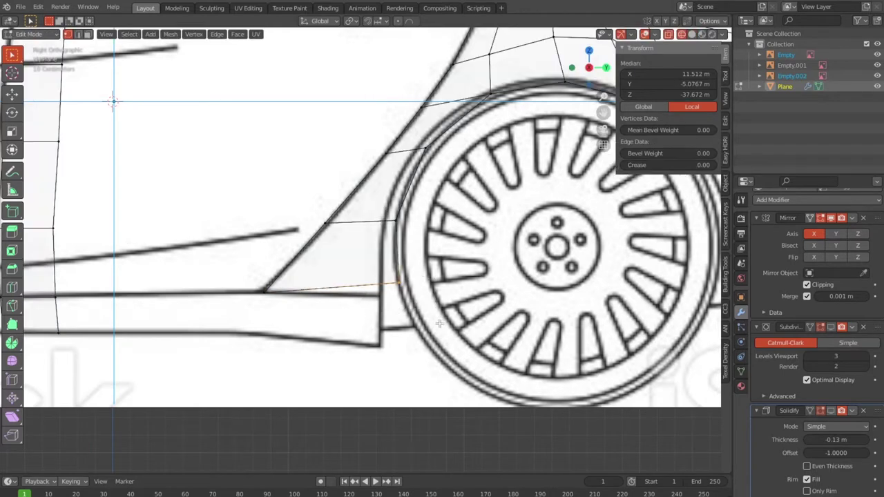
key("g")
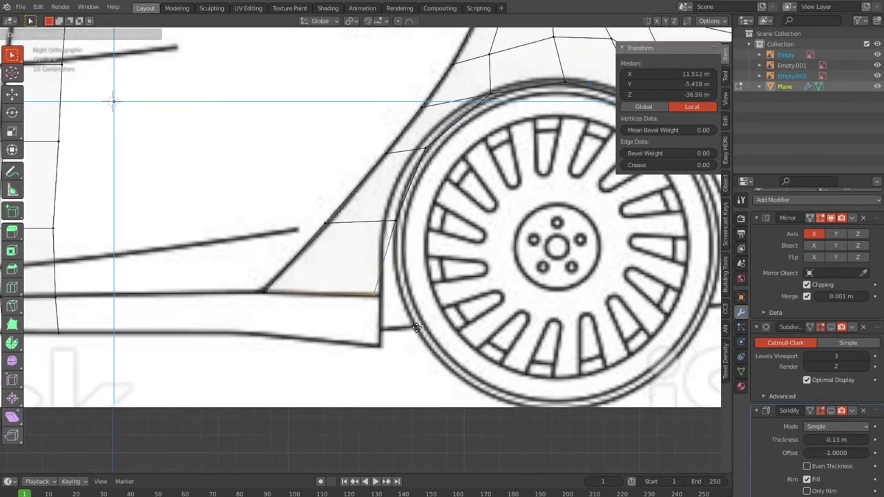
left_click(416, 329)
Step: Place the rear-edge vertices one by one onto the blueprint's wheel-arch outline
left_click(382, 219)
key("g")
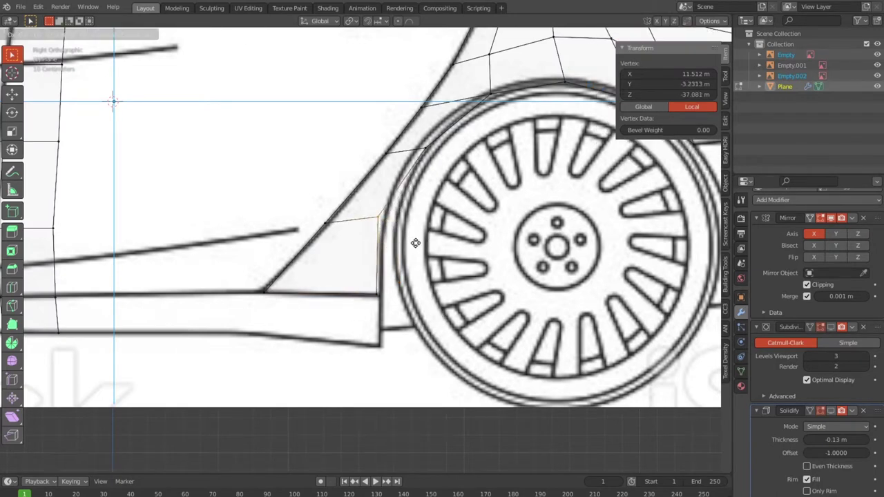
left_click(419, 161)
key("g")
left_click(429, 154)
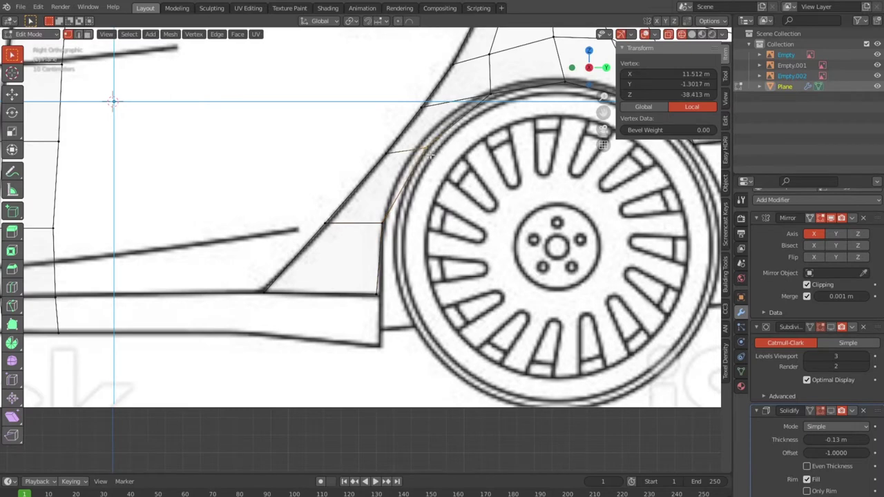
key("g")
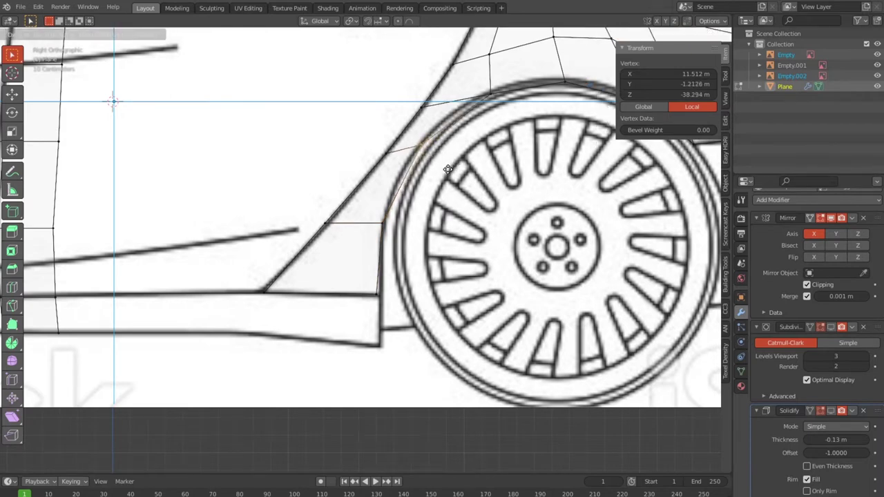
left_click(446, 171)
key("g")
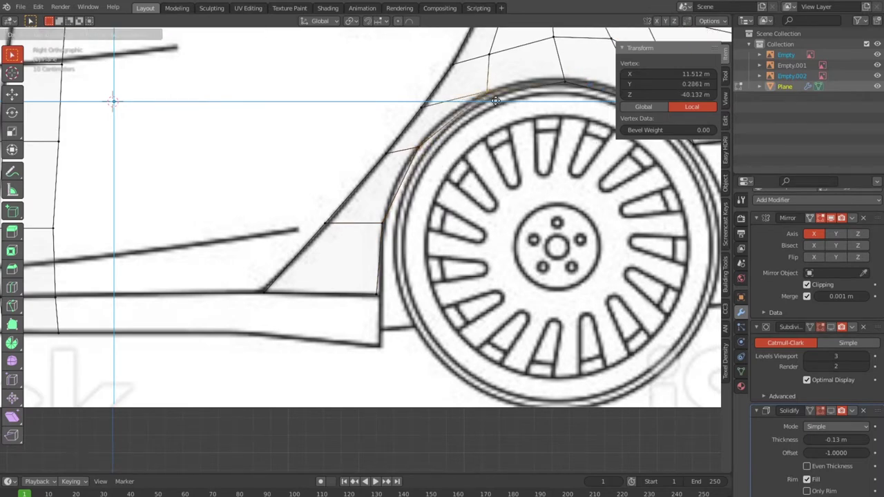
left_click(486, 100)
scroll(496, 131, "down", 1)
scroll(495, 139, "down", 2)
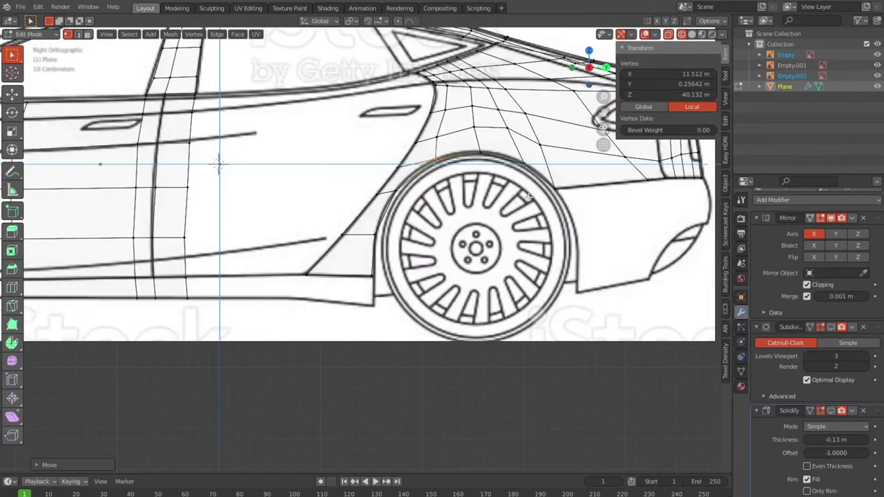
Step: Reposition the panel's bottom edge along the sill ahead of the rear wheel
scroll(382, 281, "up", 1)
scroll(364, 280, "up", 2)
left_click(372, 294, "alt")
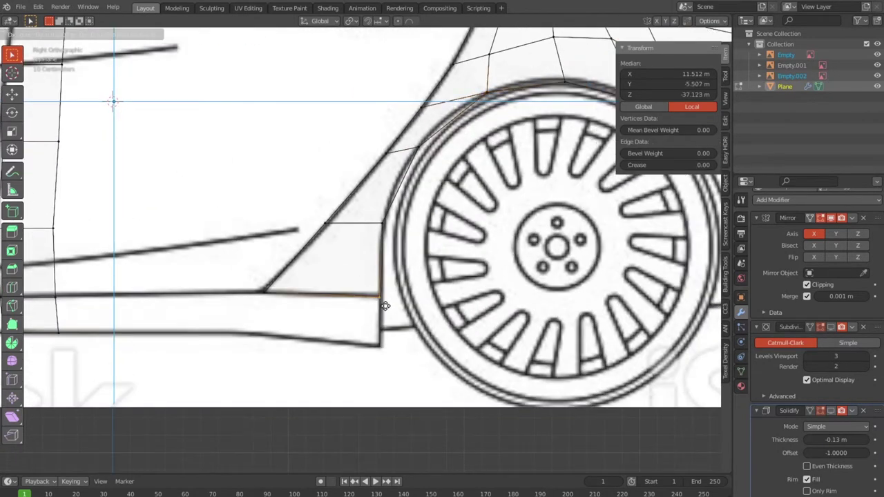
left_click(384, 302)
key("g")
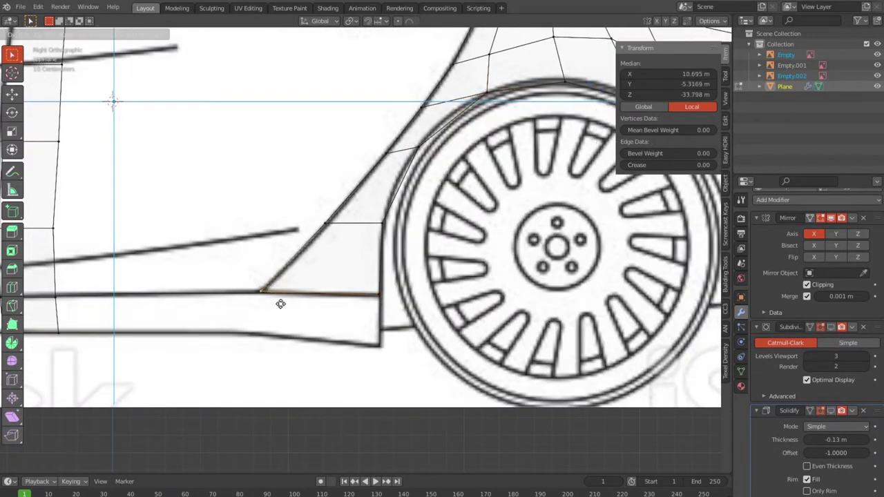
left_click(279, 304)
Step: Extrude that edge down into a skirt face and fit its front corner to the outline
key("2")
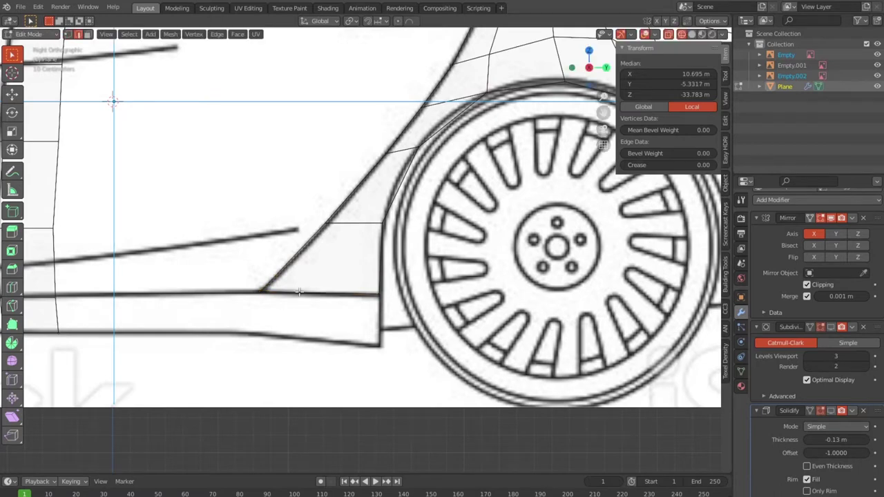
key("e")
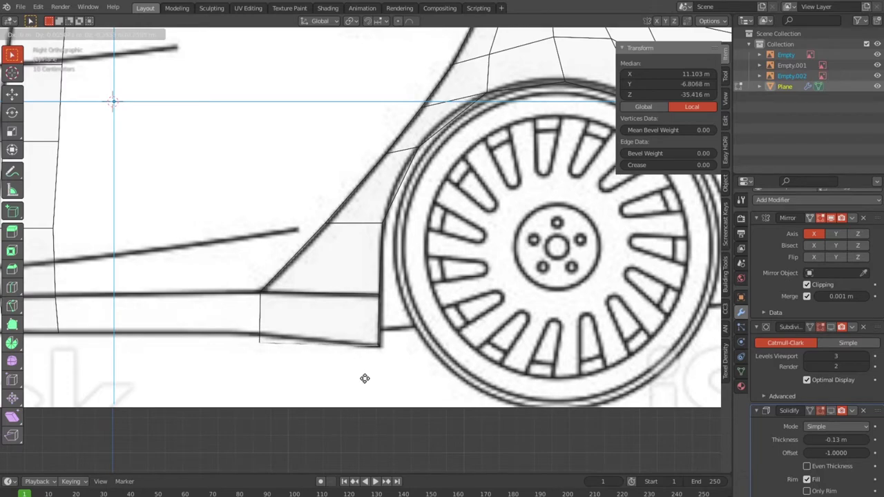
left_click(364, 376)
left_click(300, 362)
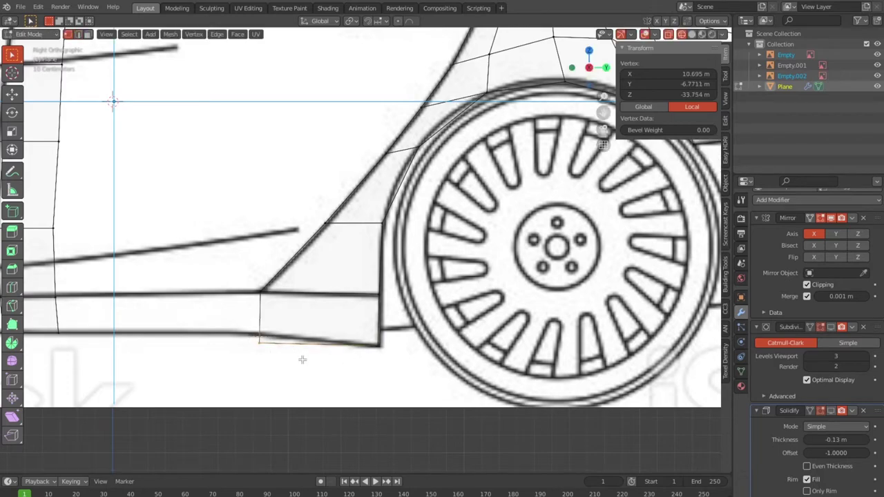
key("g")
left_click(300, 351)
scroll(301, 351, "down", 2)
scroll(336, 345, "down", 2)
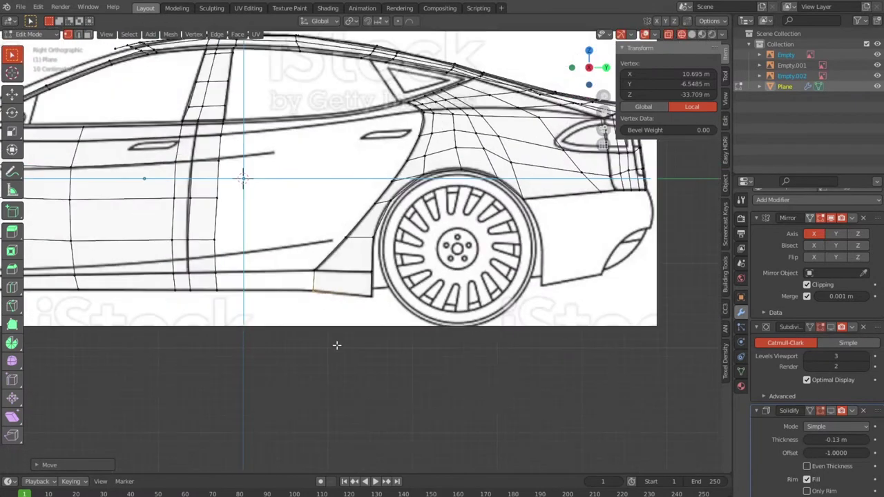
Step: Fill a face between the skirt's front edge and the lower door edge, then return to side view
scroll(314, 293, "up", 1)
scroll(378, 333, "up", 1)
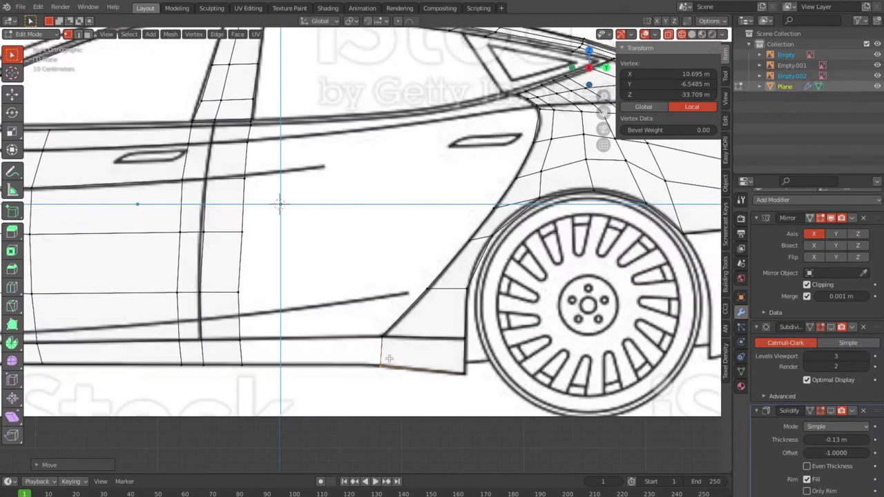
key("2")
left_click(372, 355)
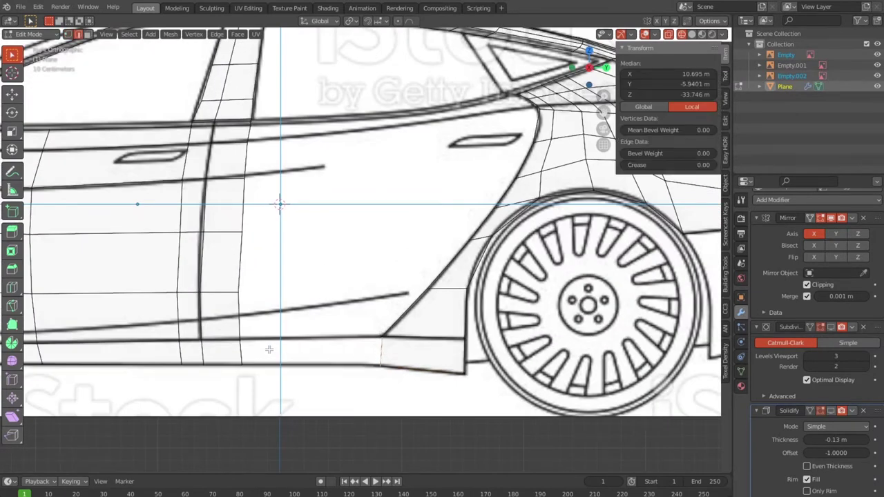
left_click(243, 349, "shift")
key("f")
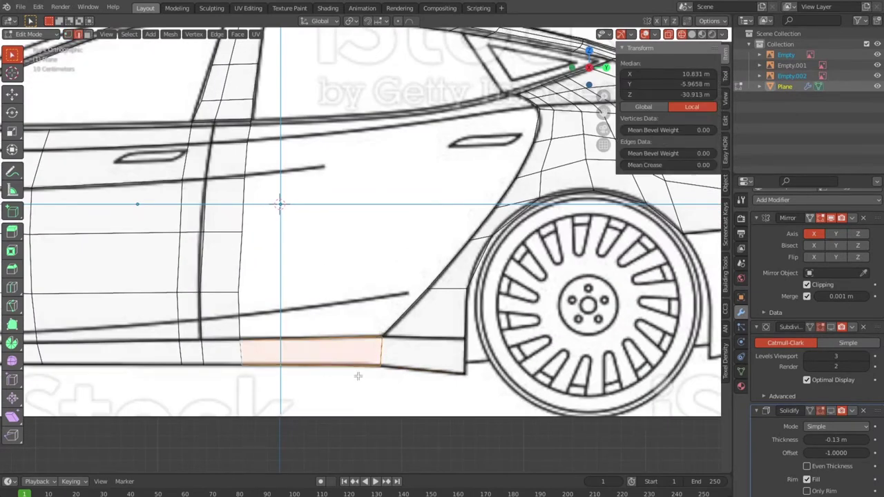
key("KP_3")
Step: Try out selections of edges, faces and the edge strip on the rear door panel
left_click(302, 330)
left_click(295, 355, "shift")
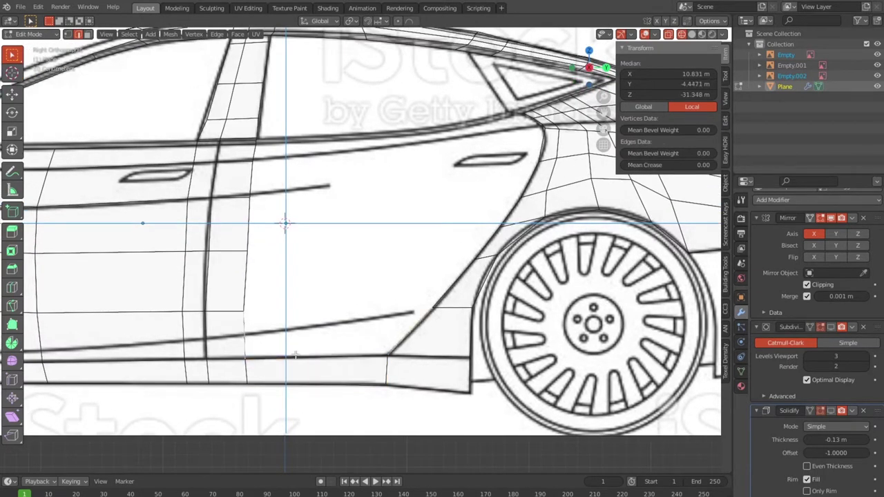
left_click(294, 355, "shift")
left_click(452, 284)
left_click(245, 268, "shift")
left_click(334, 312, "shift")
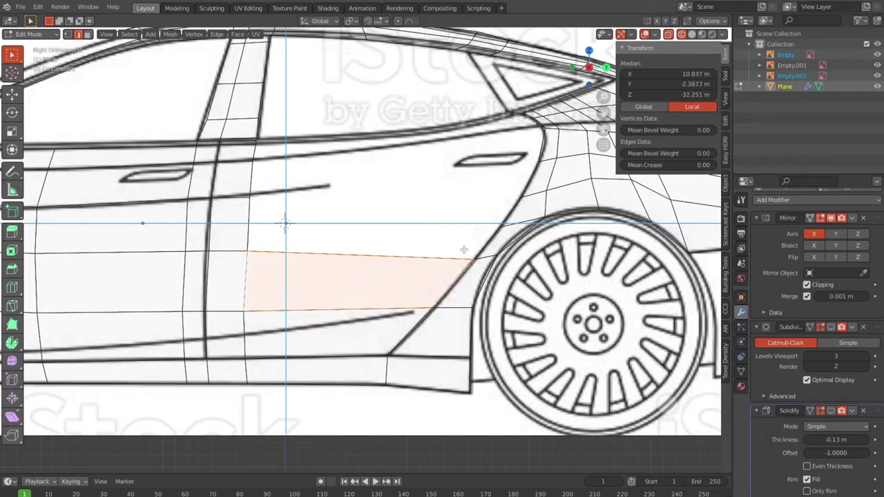
left_click(488, 243)
left_click(252, 234, "shift")
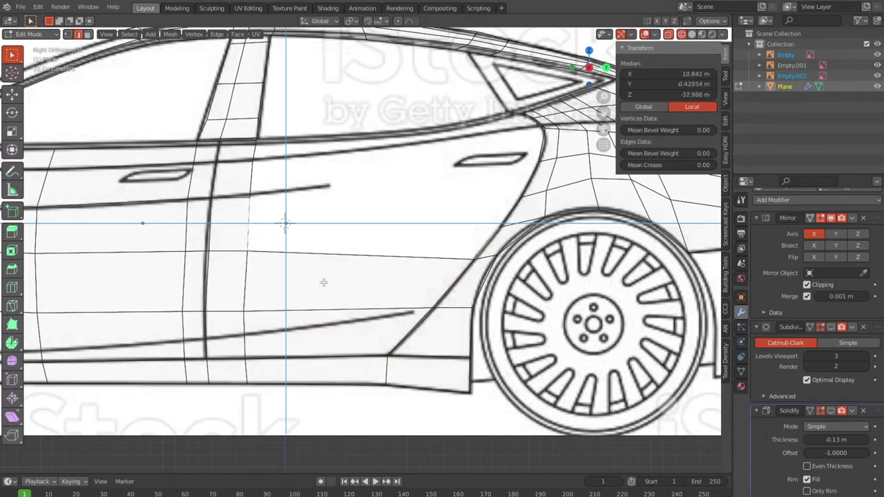
left_click(323, 282, "shift")
left_click(512, 205)
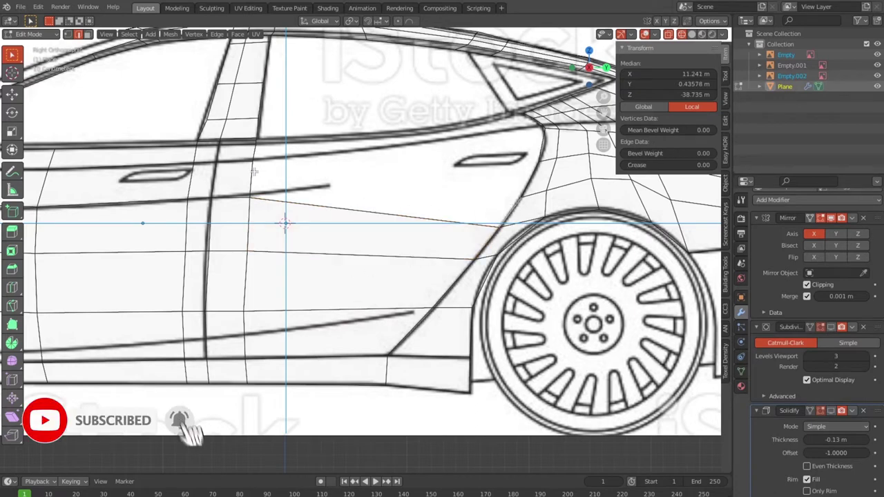
left_click(436, 209)
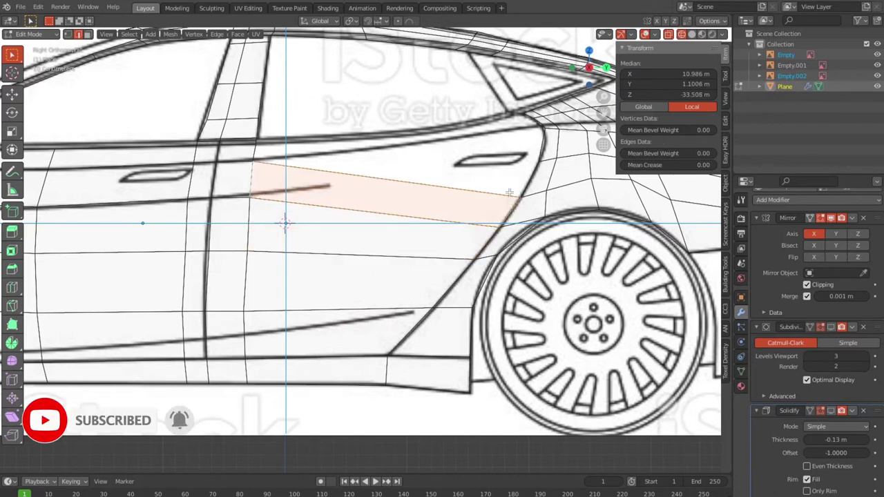
Step: Fill a face between the upper door edge and the opposite edge across the gap
left_click(529, 177)
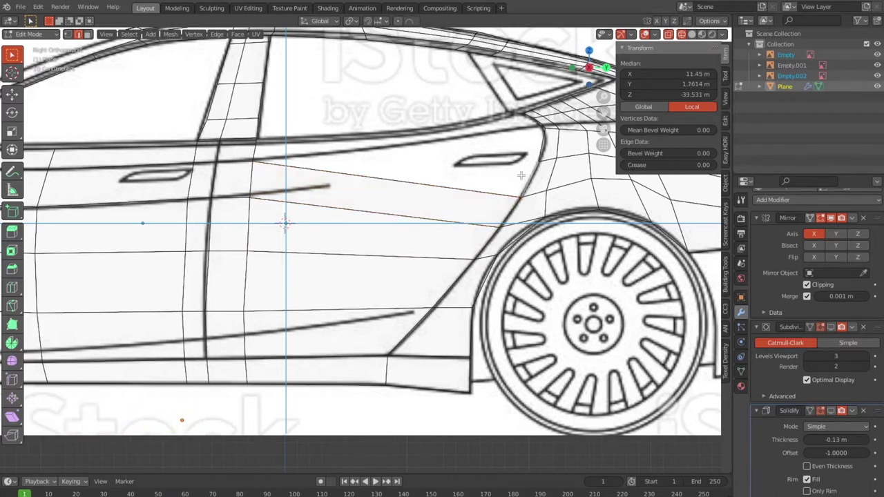
left_click(359, 206, "shift")
key("f")
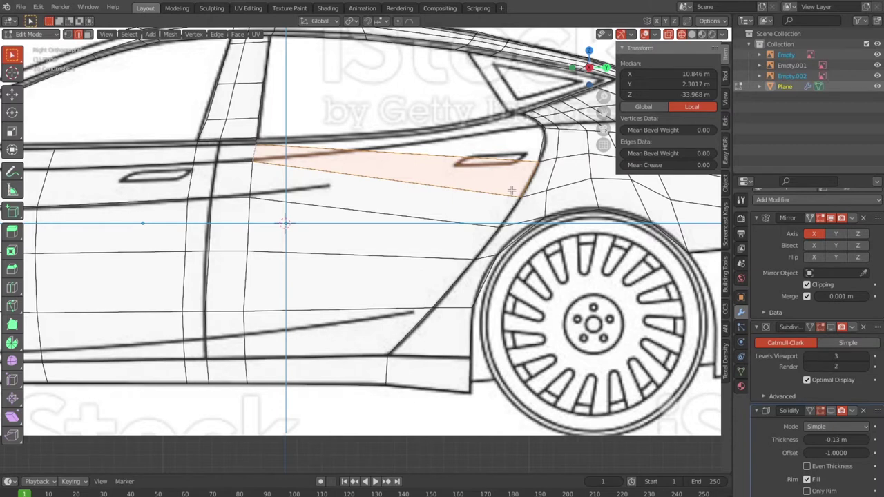
scroll(256, 290, "up", 1)
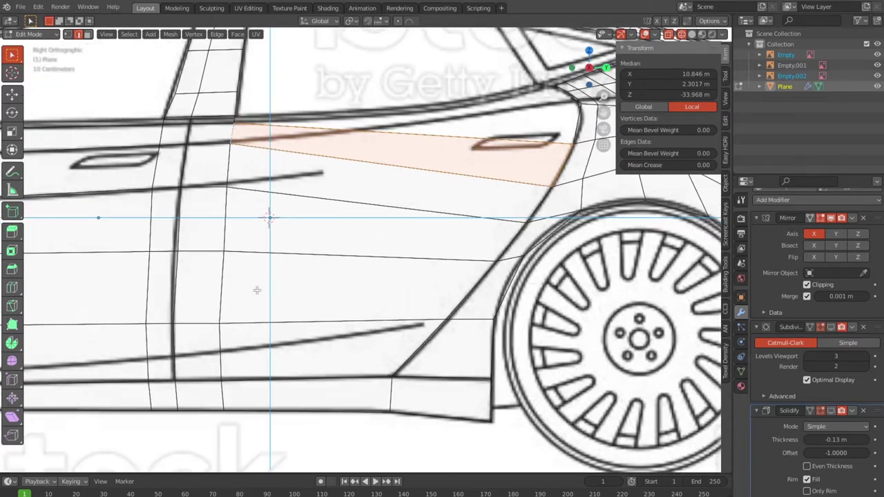
Step: Move the lower door vertices down onto the blueprint's lower crease line
key("1")
left_click_drag(234, 333, 258, 340)
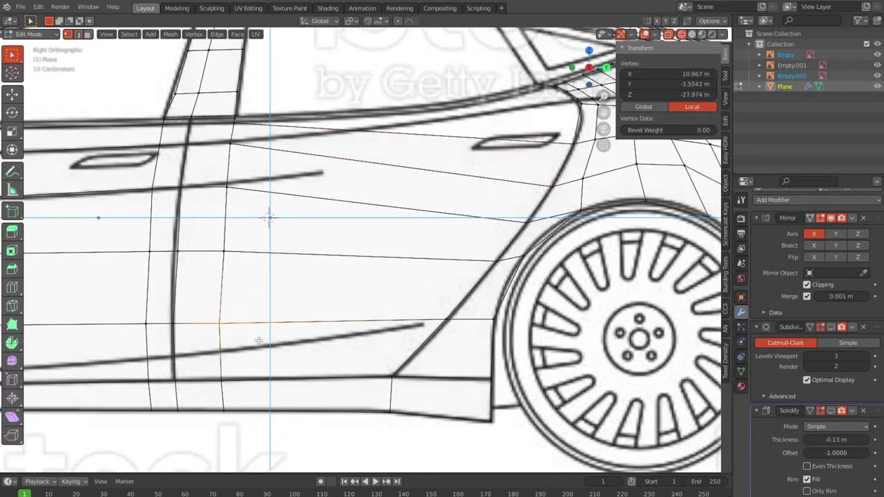
key("g")
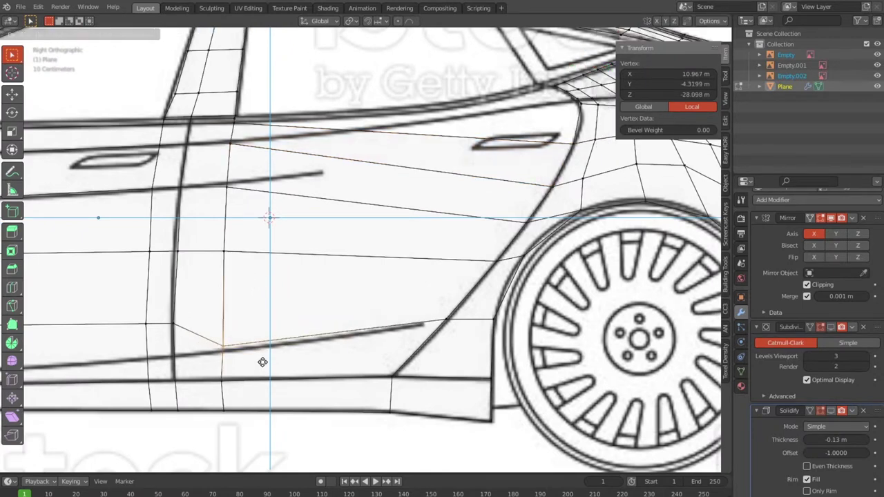
left_click(245, 346)
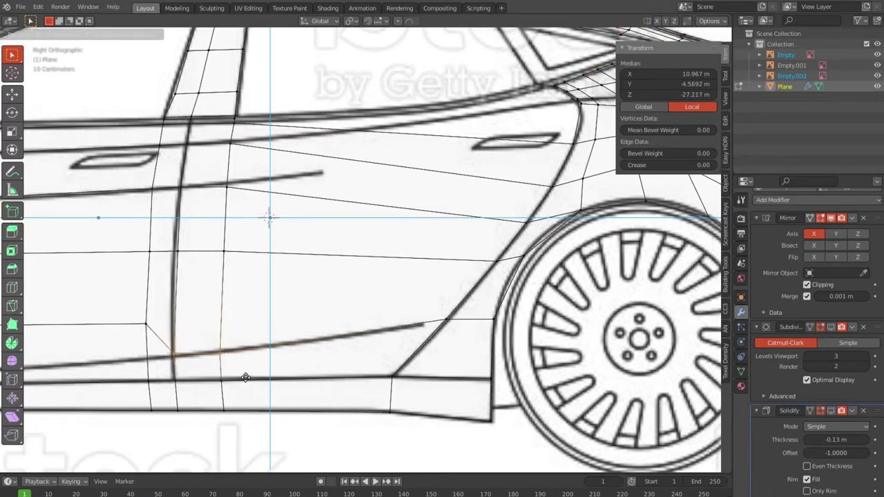
left_click(245, 377)
left_click(219, 340)
key("g")
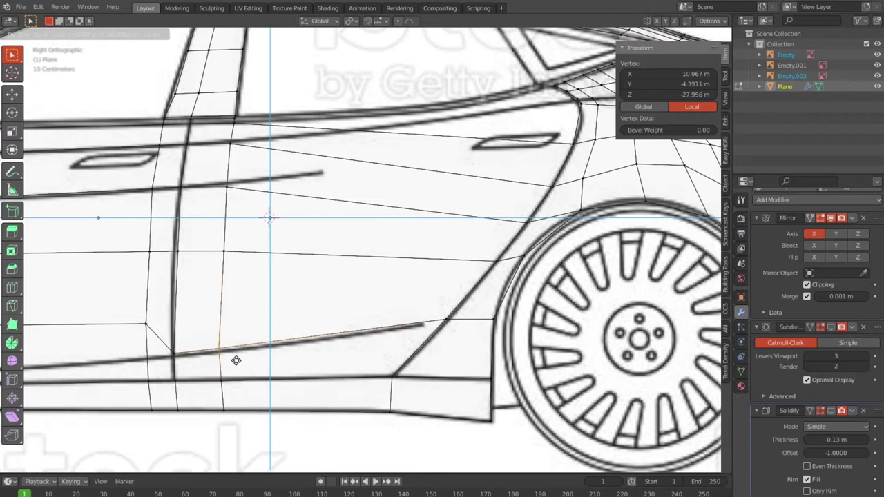
left_click(236, 361)
Step: Realign the lower door rows of edges with the crease and shoulder lines
left_click(244, 267)
key("g")
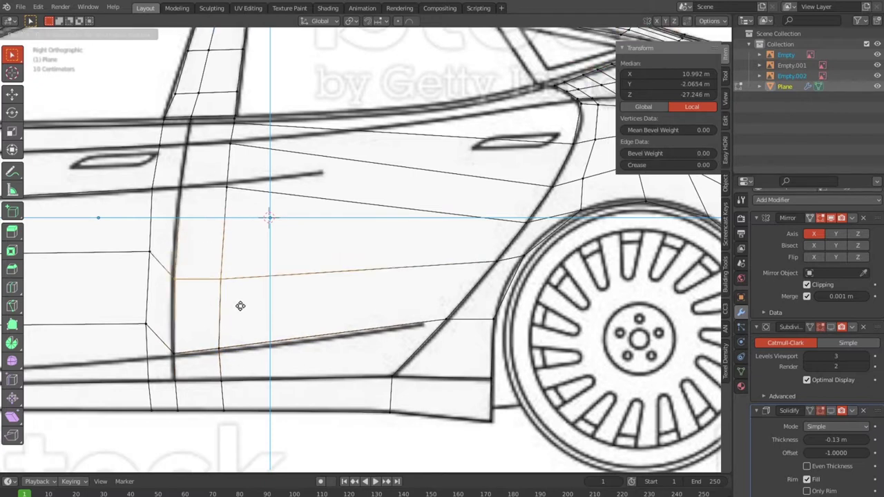
left_click(238, 329)
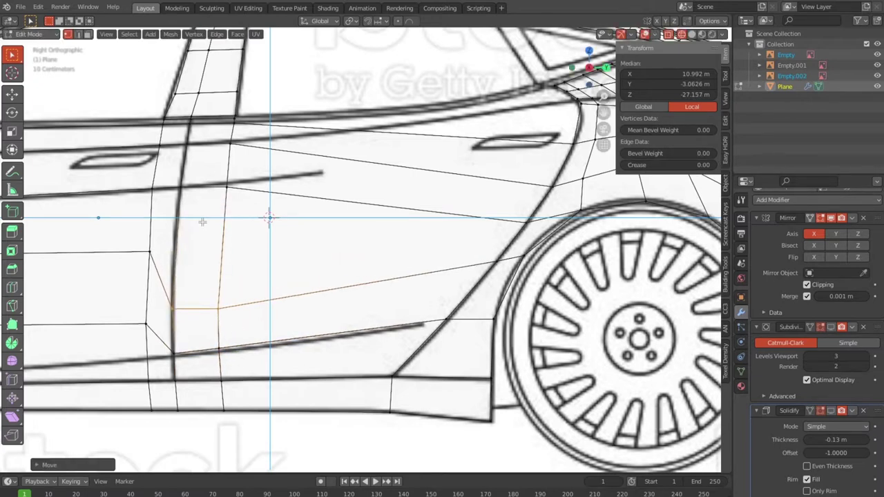
left_click(196, 218)
left_click(242, 206)
key("g")
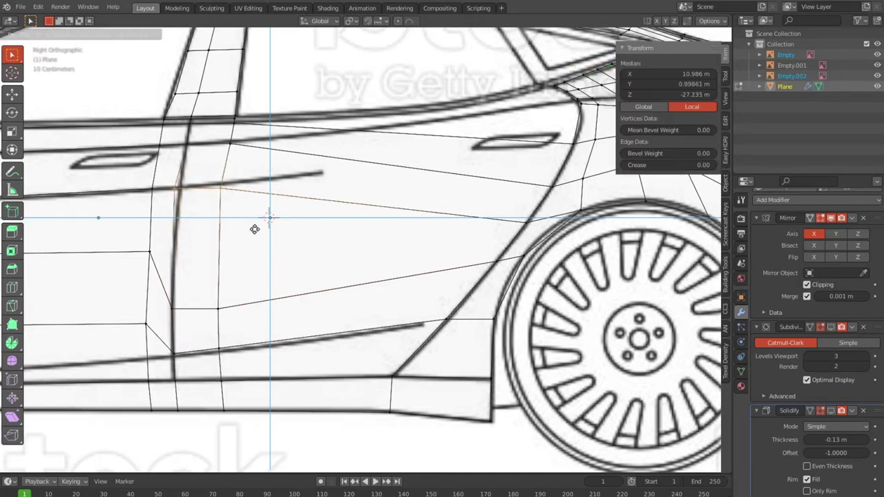
scroll(251, 263, "down", 1)
left_click(249, 260)
scroll(252, 248, "down", 2)
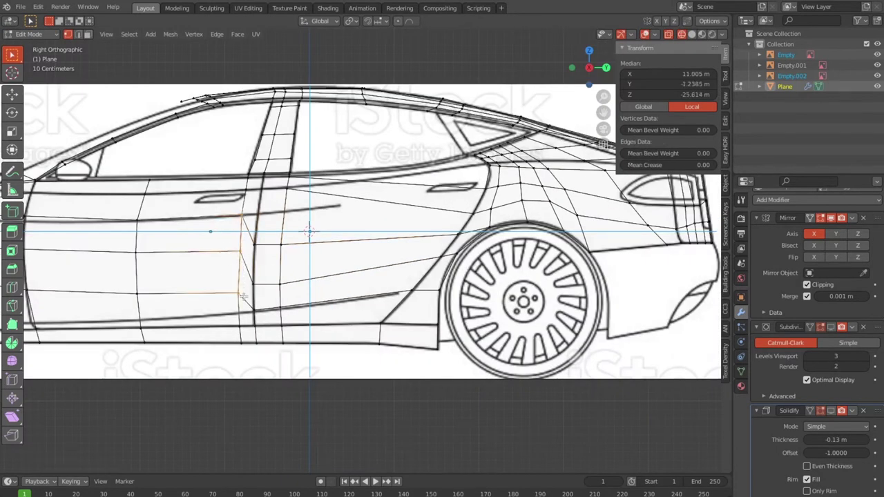
Step: Lower the door-bottom edge bracket and a lower door vertex toward the sill
left_click(242, 295)
key("g")
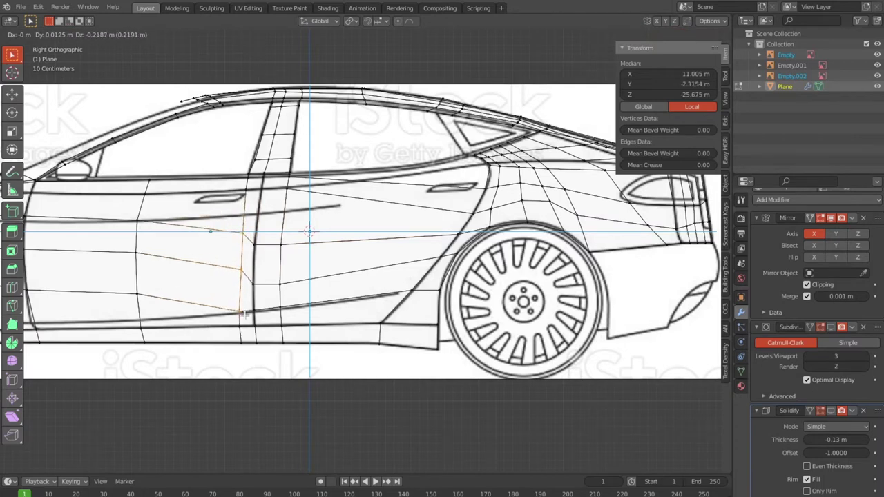
left_click(244, 315)
left_click(135, 291)
key("g")
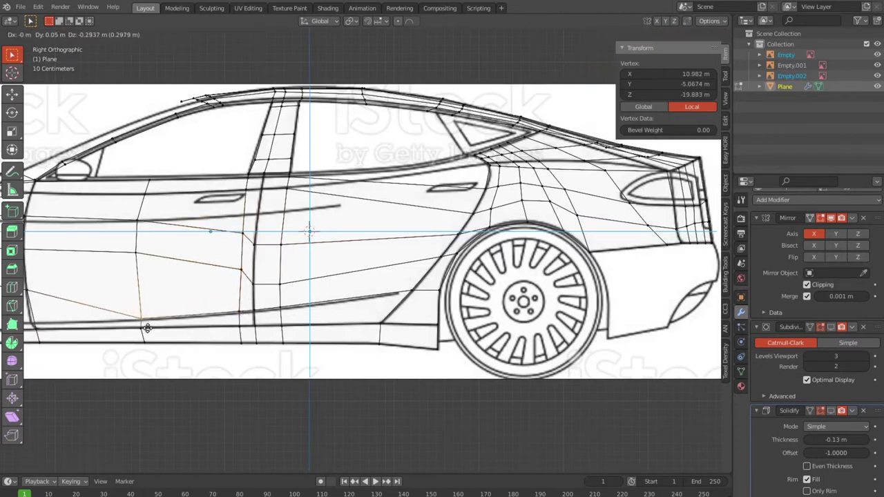
left_click(146, 326)
scroll(128, 315, "down", 1)
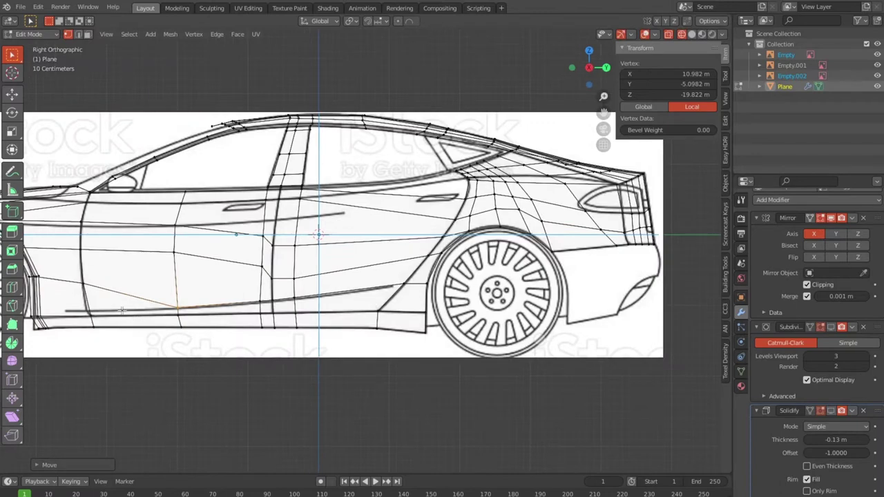
scroll(131, 291, "up", 3)
scroll(131, 291, "up", 2)
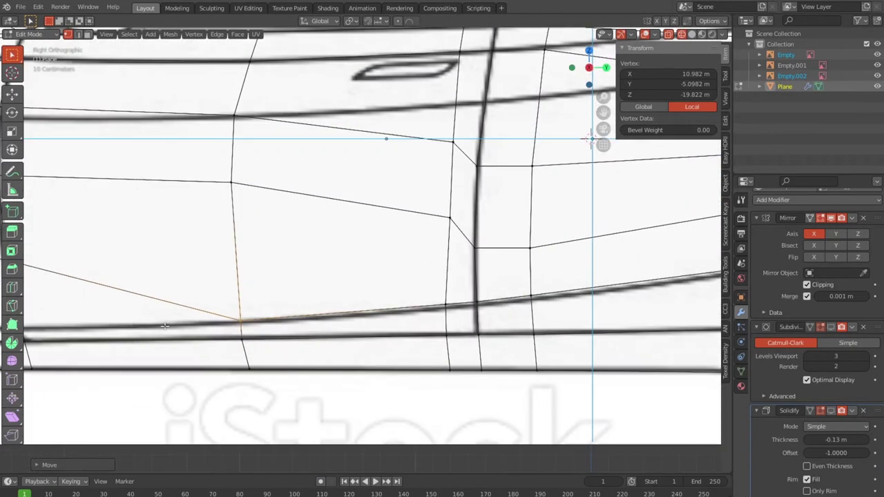
middle_click_drag(139, 326, 359, 293, "shift")
Step: Move the vertices at the door's lower corner and pillar down onto the sill line
left_click(295, 298)
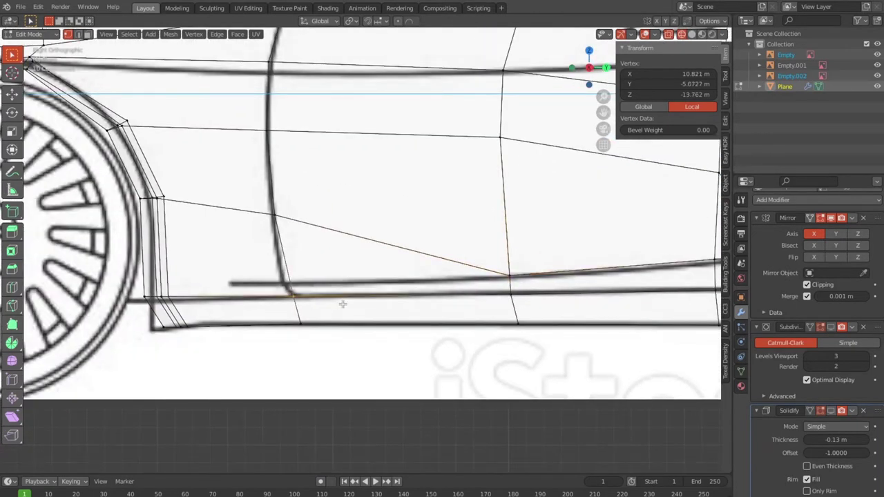
key("g")
left_click(342, 302)
left_click_drag(270, 206, 296, 241)
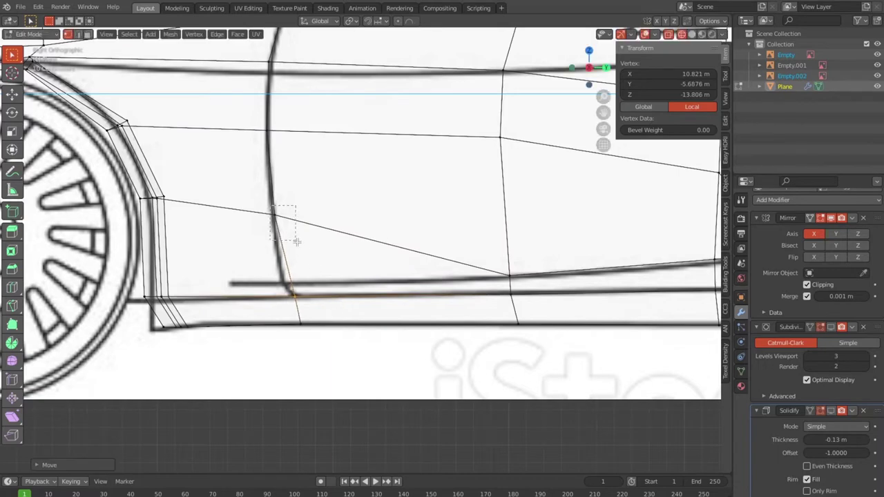
key("g")
left_click(306, 310)
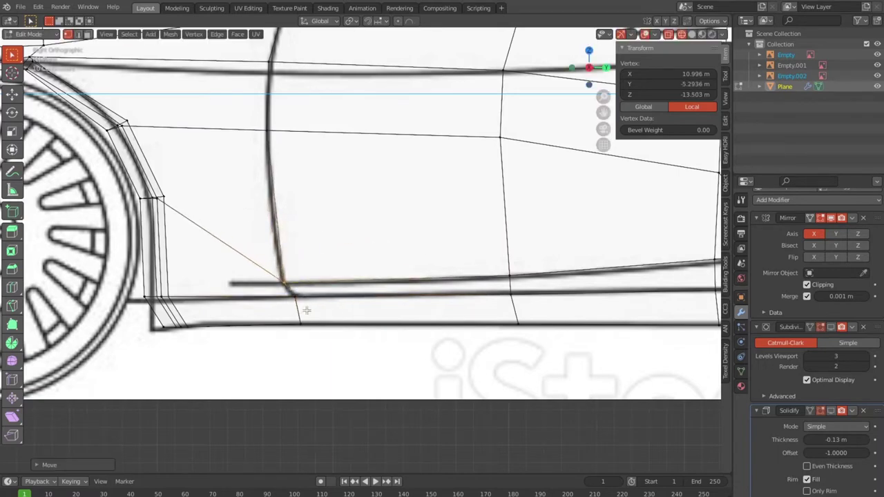
left_click(248, 118)
key("g")
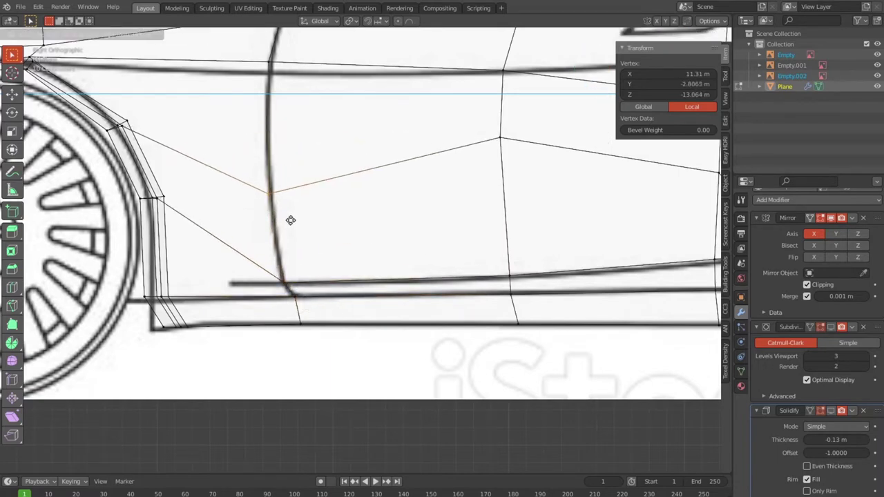
left_click(290, 219)
Step: Undo the upper-edge vertex move and reframe the door, roof and wheel arch
middle_click_drag(290, 220, 300, 216)
key("ctrl+z")
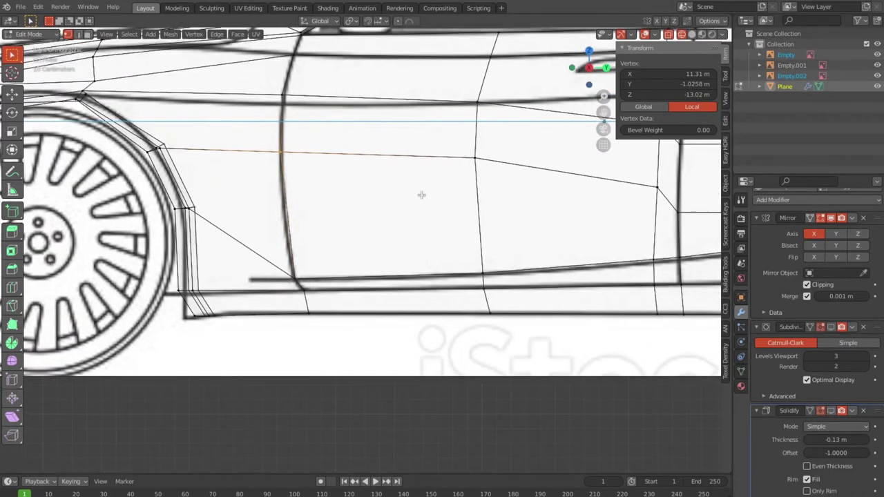
middle_click_drag(420, 193, 231, 272, "shift")
mouse_move(314, 262)
middle_mouse_down("shift")
mouse_move(256, 274)
mouse_move(267, 299)
mouse_move(291, 287)
middle_mouse_up("shift")
scroll(354, 252, "down", 2)
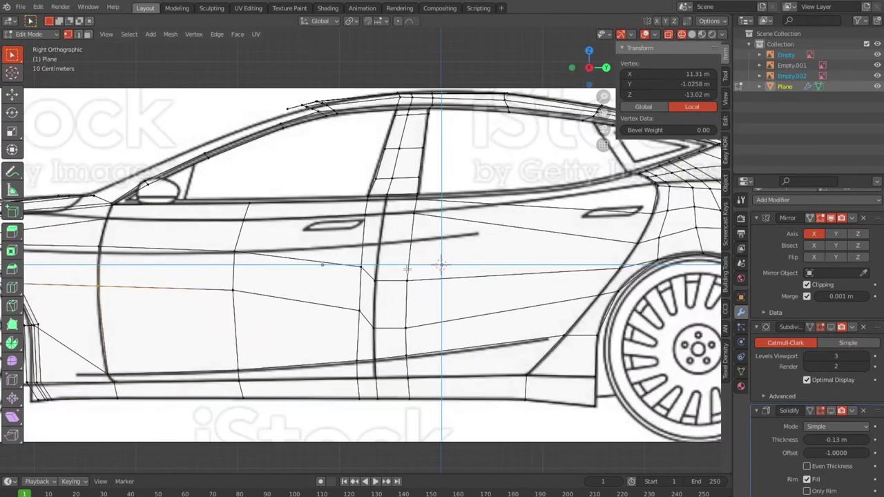
Step: Undo the last five vertex and edge moves on the rear door edges
middle_click_drag(332, 311, 294, 273, "shift")
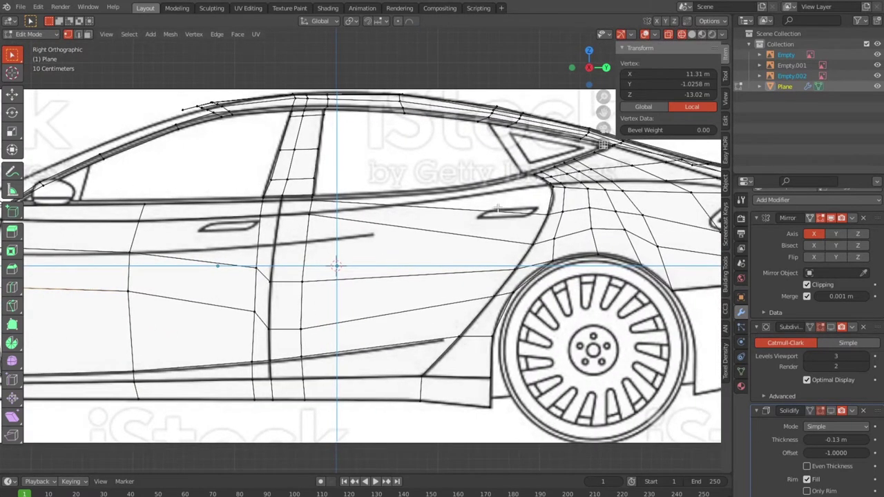
scroll(552, 180, "up", 1)
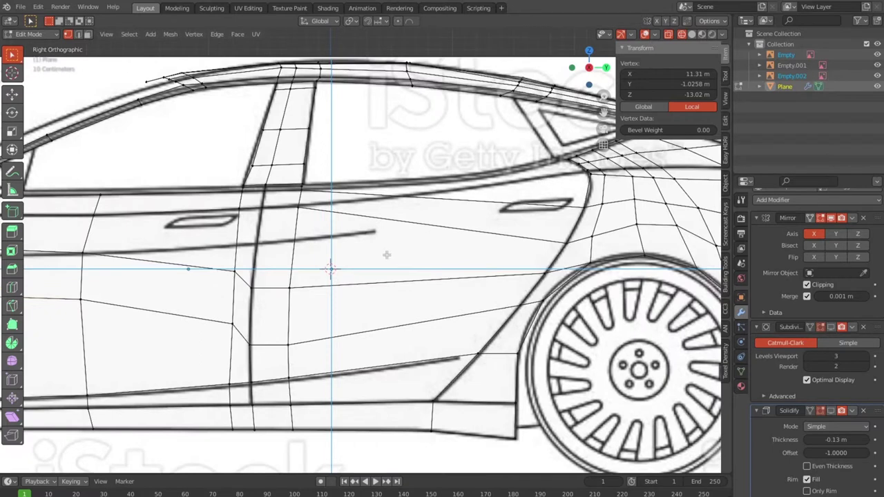
key("ctrl+z")
key("ctrl+z")
key("ctrl+z")
key("ctrl+z")
key("ctrl+z")
key("ctrl+z")
key("ctrl+z")
key("ctrl+z")
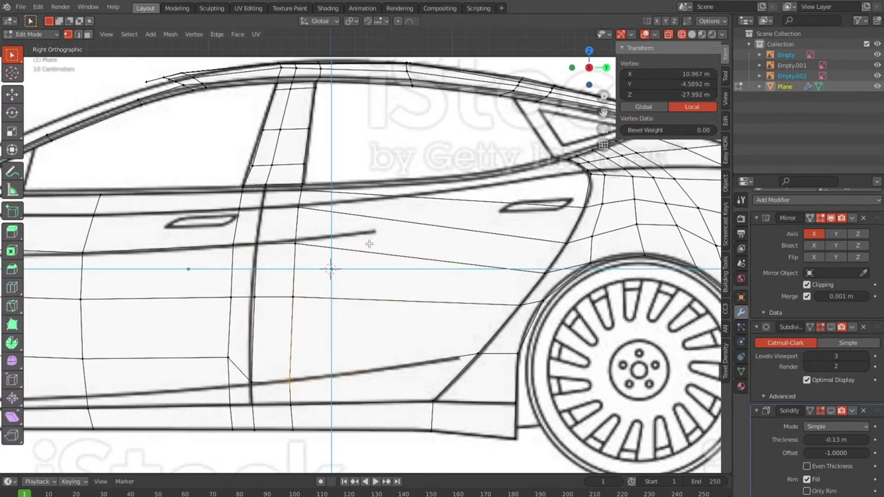
key("ctrl+z")
key("ctrl+z")
key("ctrl+z")
key("ctrl+z")
key("ctrl+z")
key("ctrl+z")
key("ctrl+z")
key("ctrl+z")
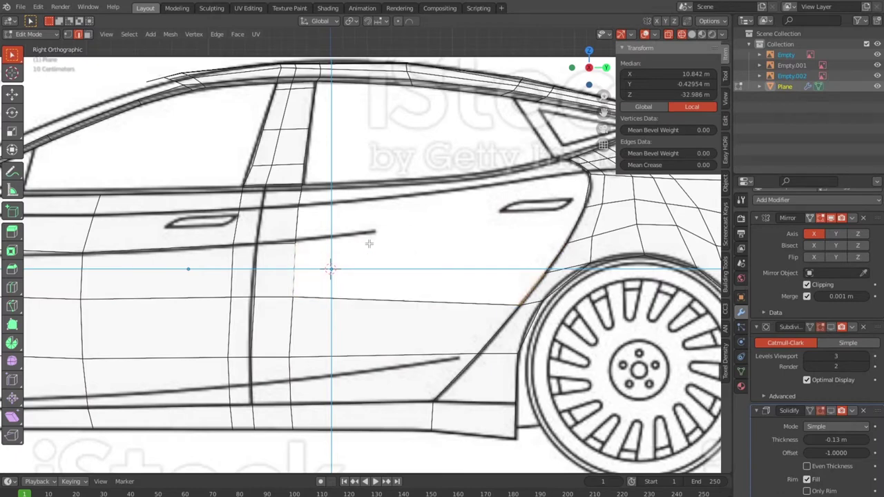
key("ctrl+z")
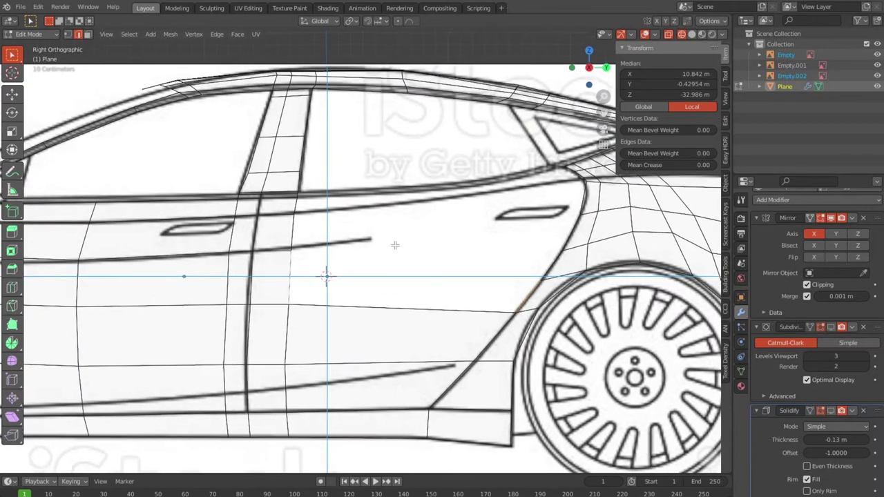
middle_click_drag(400, 233, 394, 255, "shift")
key("ctrl+z")
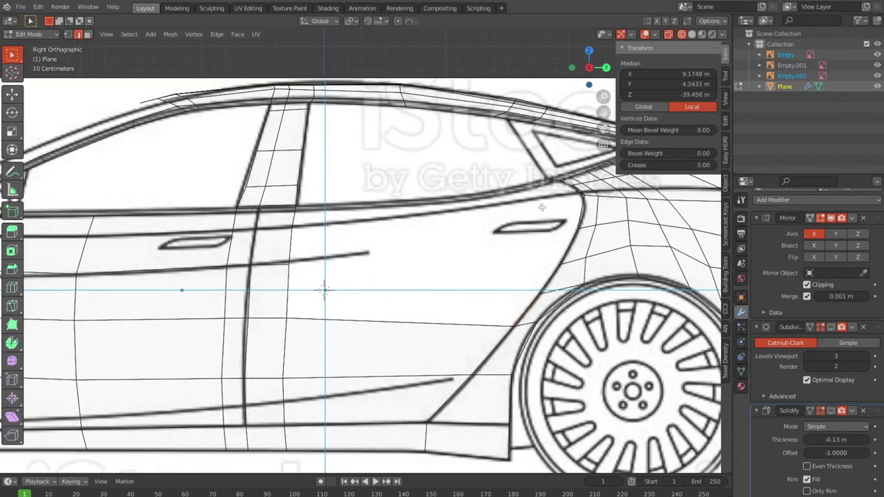
key("ctrl+z")
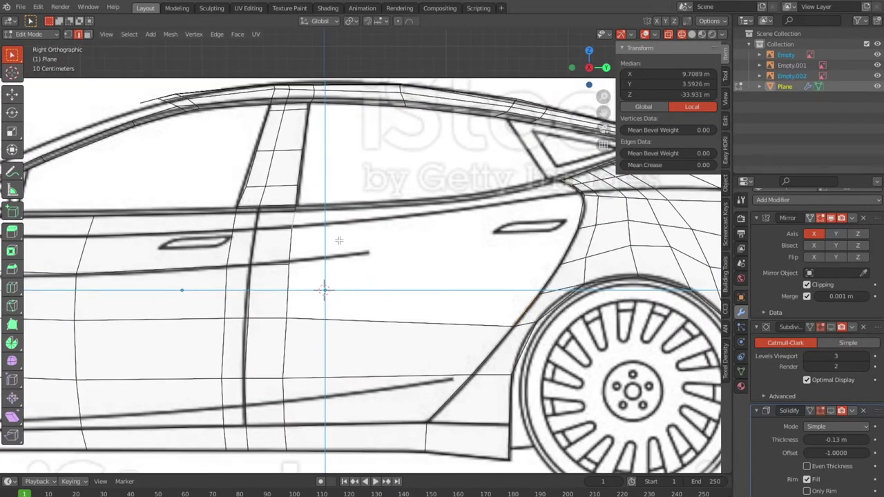
Step: Confirm the slid edge loop and add another edge loop across the door
left_click(294, 218)
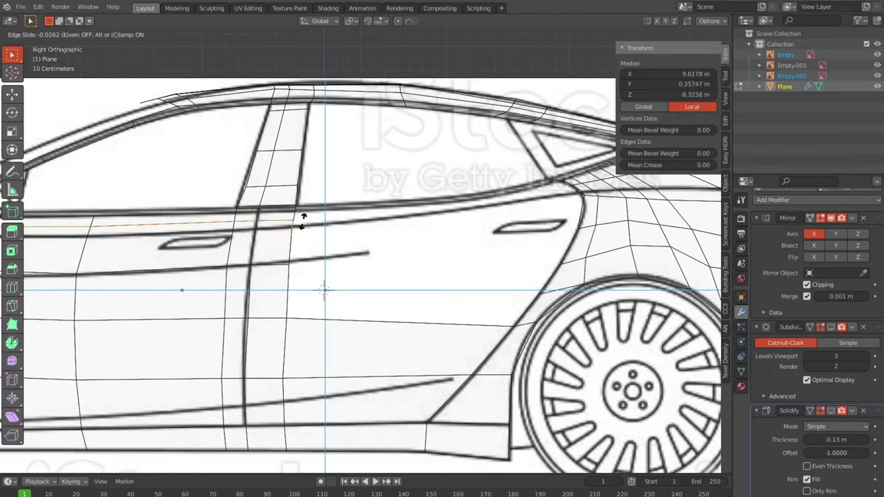
left_click(303, 221)
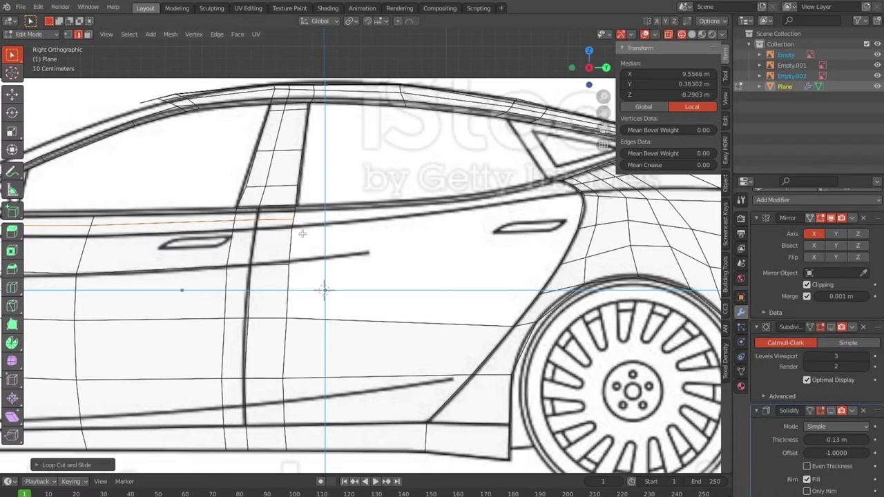
left_click(296, 248)
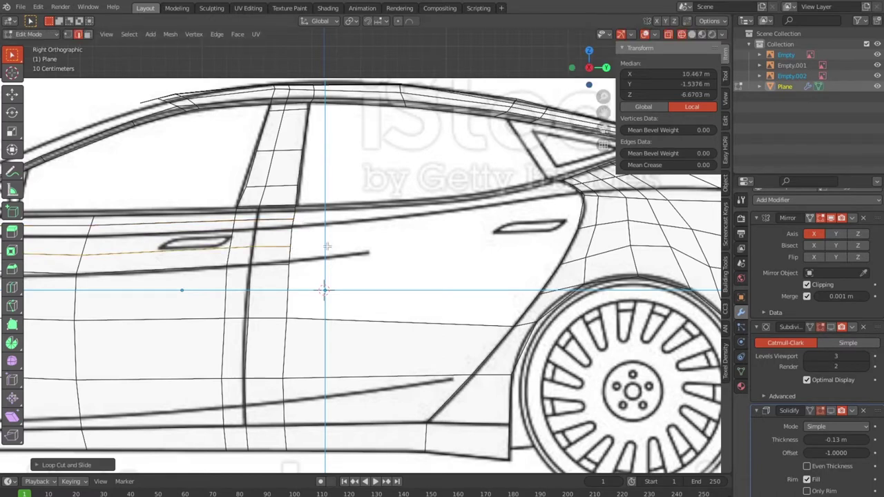
Step: Try selecting door edges and the pillar corner vertex below the window corner
left_click(533, 196)
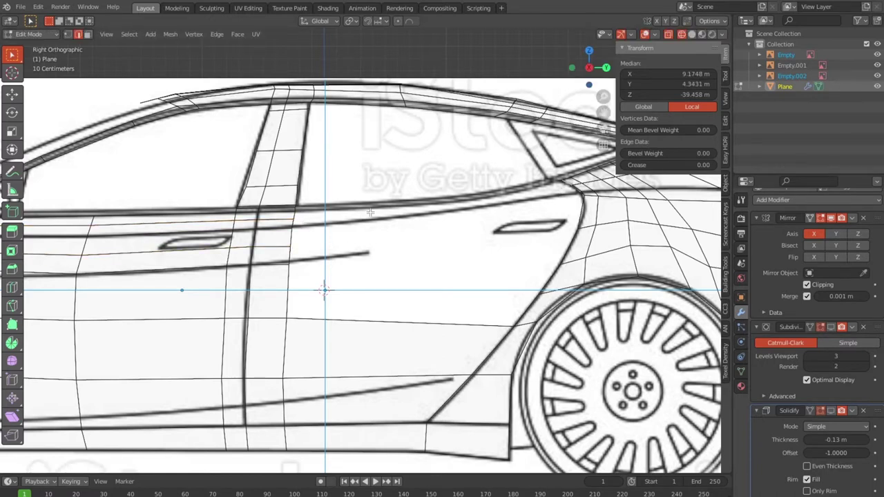
left_click(296, 215, "shift")
scroll(368, 249, "up", 1)
scroll(369, 249, "up", 1)
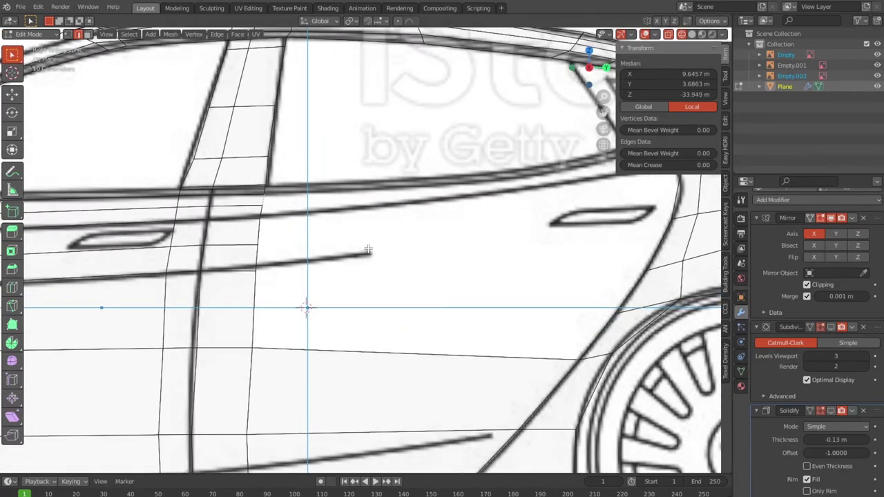
scroll(368, 249, "down", 1)
scroll(281, 210, "up", 1)
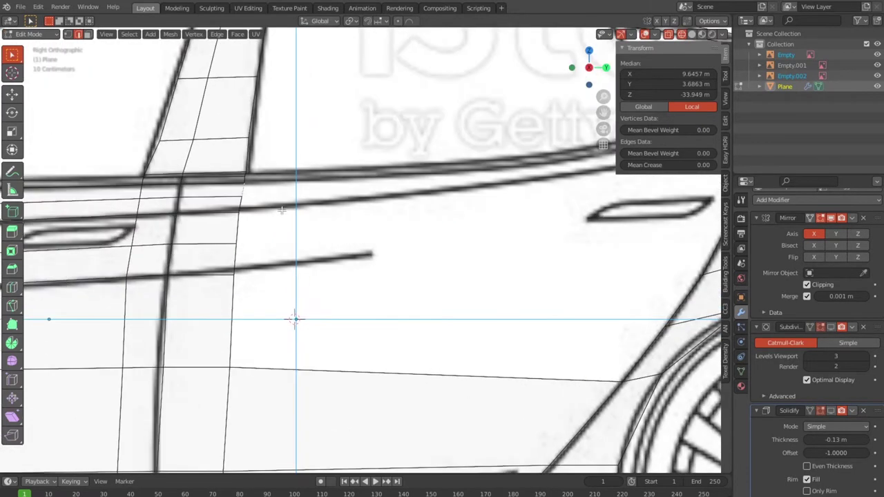
scroll(244, 179, "up", 1)
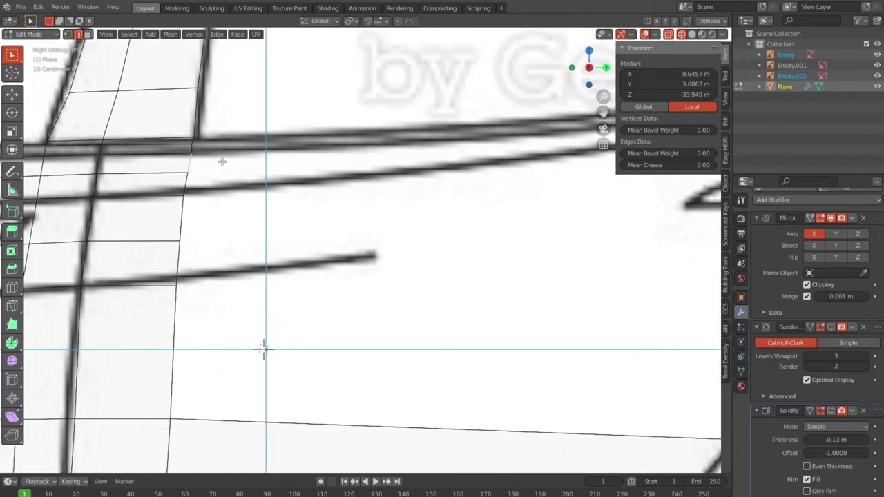
scroll(273, 195, "down", 5)
scroll(448, 274, "up", 4)
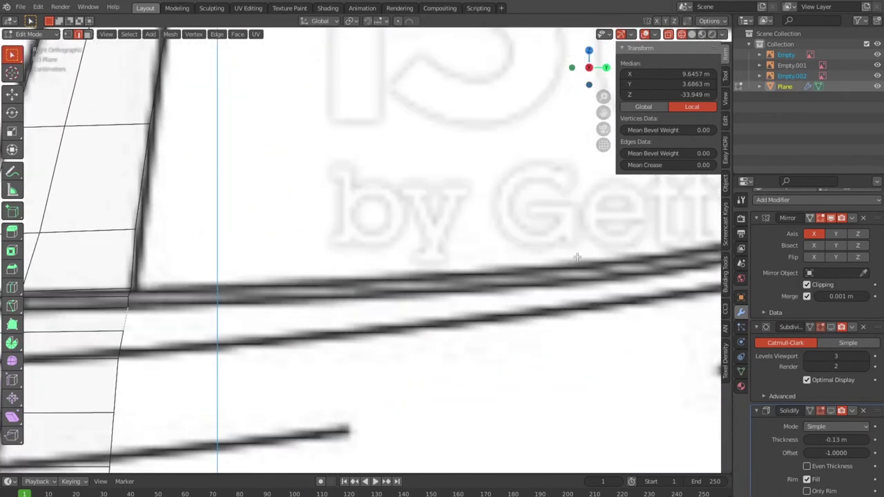
scroll(448, 274, "up", 1)
scroll(449, 274, "down", 3, "ctrl")
scroll(606, 266, "down", 2)
scroll(359, 290, "down", 2)
scroll(397, 277, "up", 2)
scroll(397, 277, "up", 1)
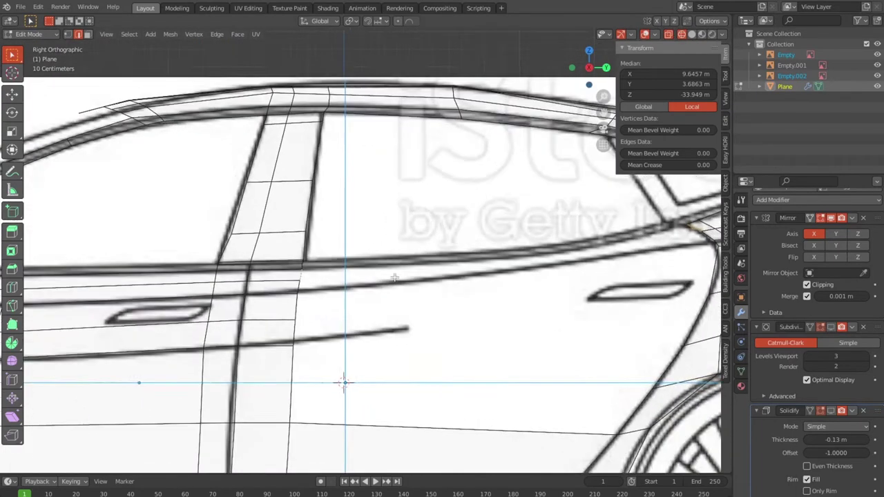
scroll(252, 299, "up", 3)
scroll(221, 282, "up", 2)
left_click(215, 277, "shift")
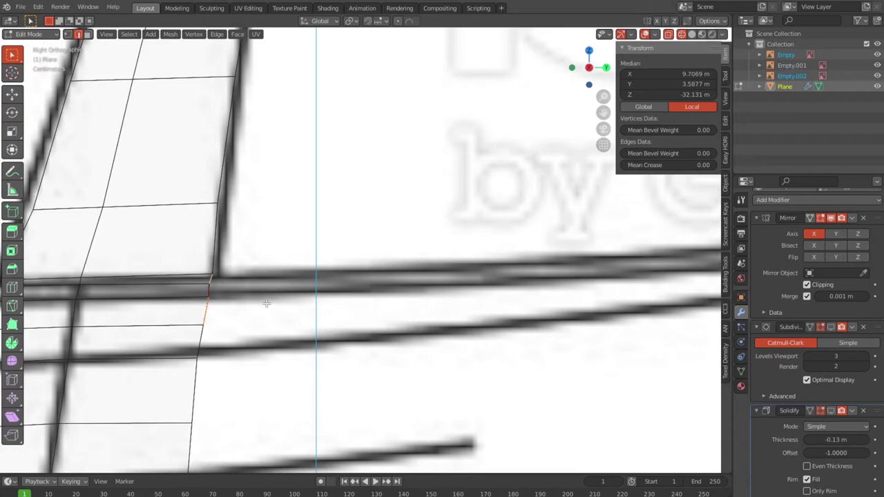
left_click(268, 304)
left_click(212, 278)
scroll(402, 300, "down", 5)
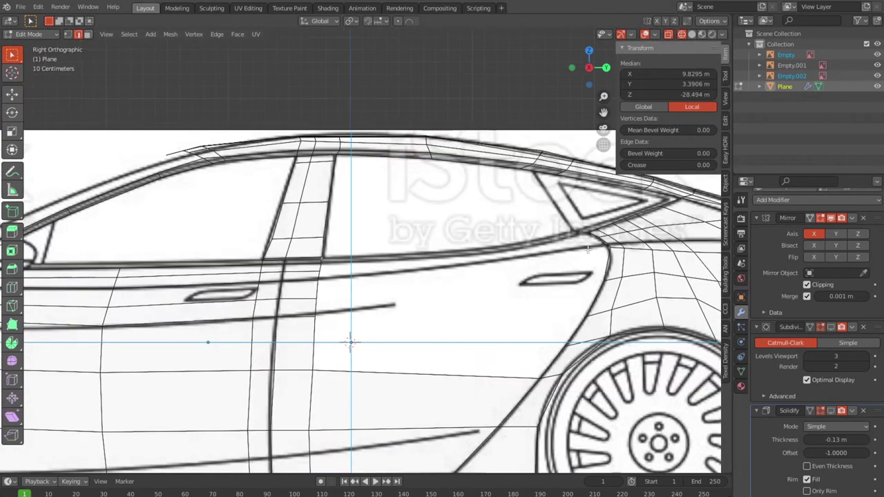
scroll(613, 255, "up", 4)
scroll(642, 257, "up", 2)
scroll(563, 275, "up", 1)
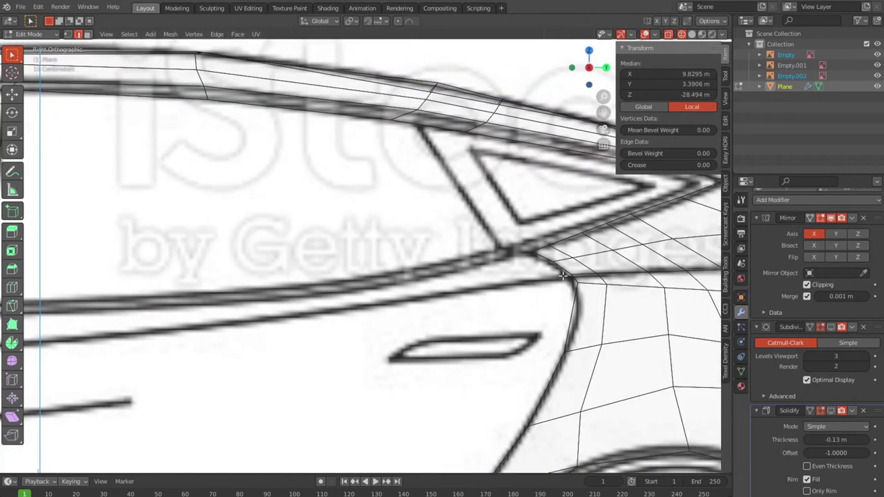
Step: Select the two opposite door edges and fill a face between them below the window line
left_click(543, 258, "alt")
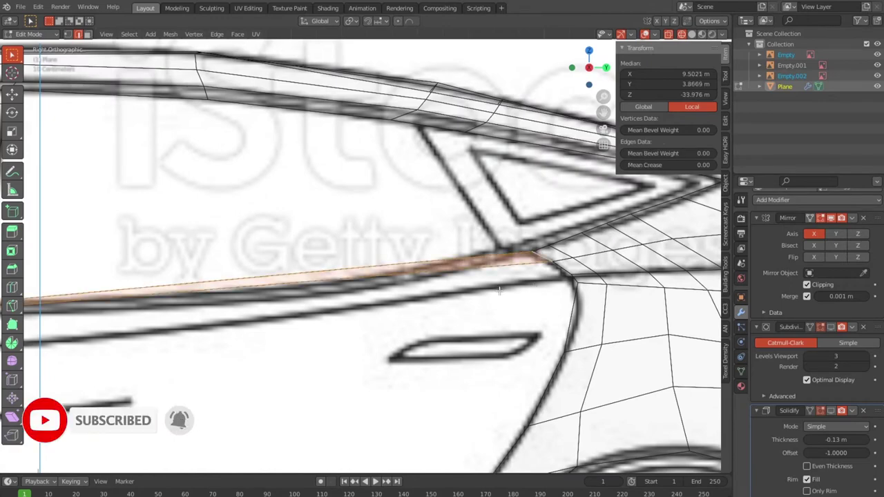
scroll(419, 305, "down", 4)
scroll(296, 314, "up", 2)
scroll(293, 297, "up", 1)
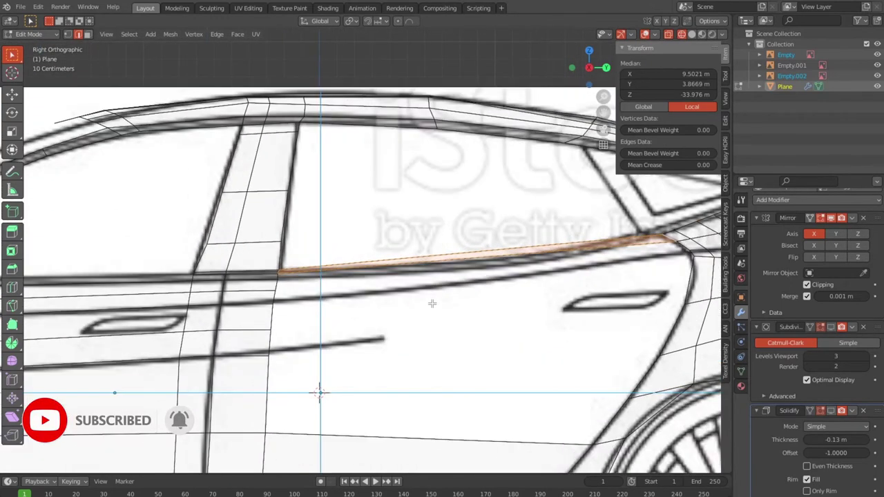
left_click(380, 295)
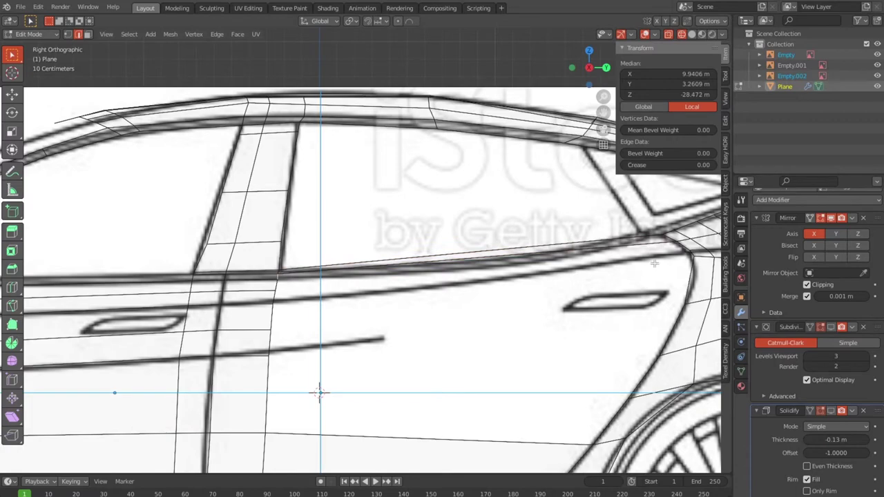
scroll(656, 262, "up", 2)
scroll(667, 266, "down", 1)
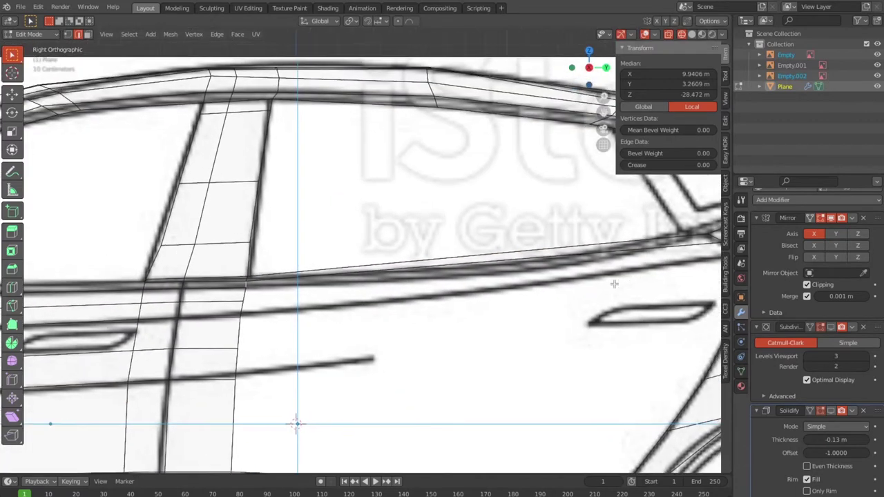
middle_click_drag(664, 267, 547, 295, "shift")
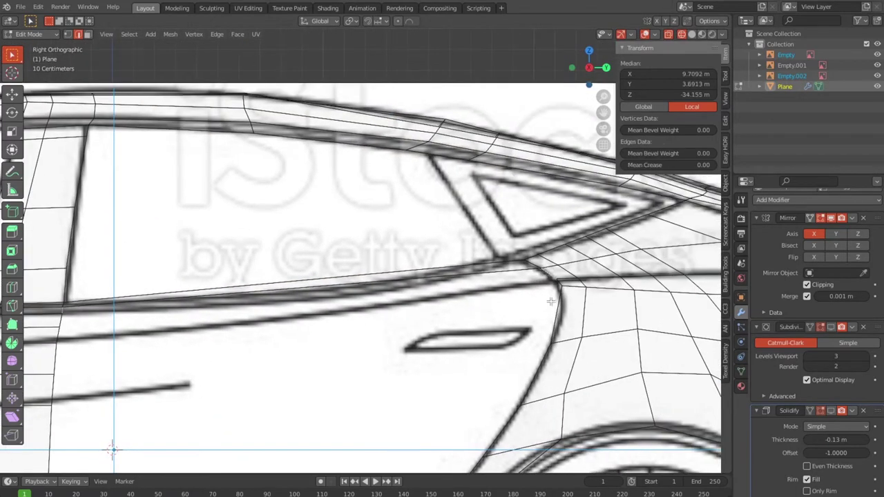
left_click(551, 301, "alt")
left_click(559, 285)
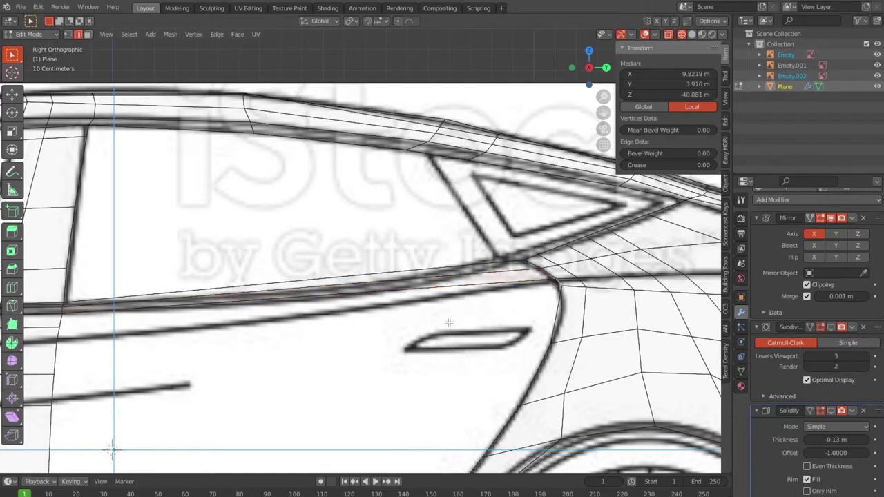
scroll(359, 342, "down", 1)
left_click(114, 309, "shift")
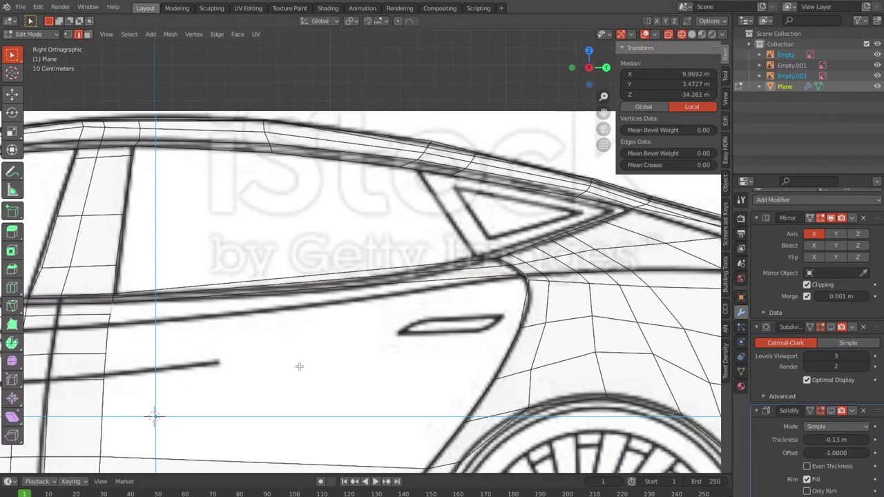
left_click(526, 304)
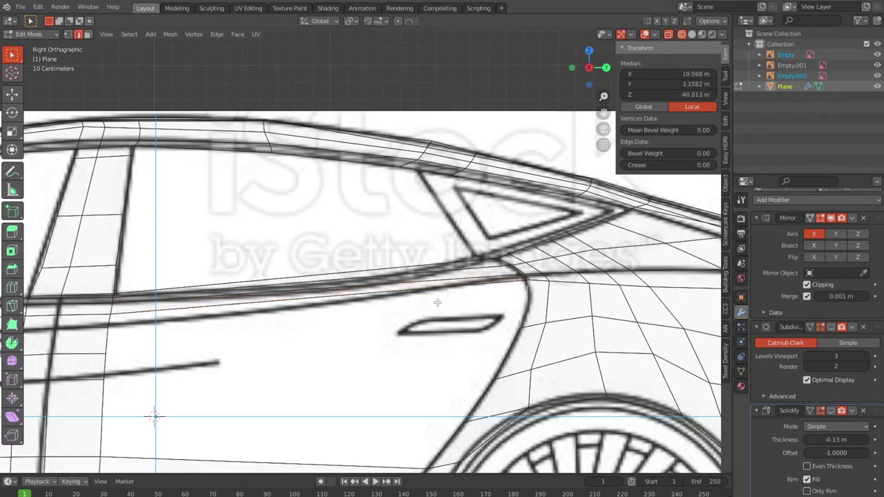
left_click(115, 327, "shift")
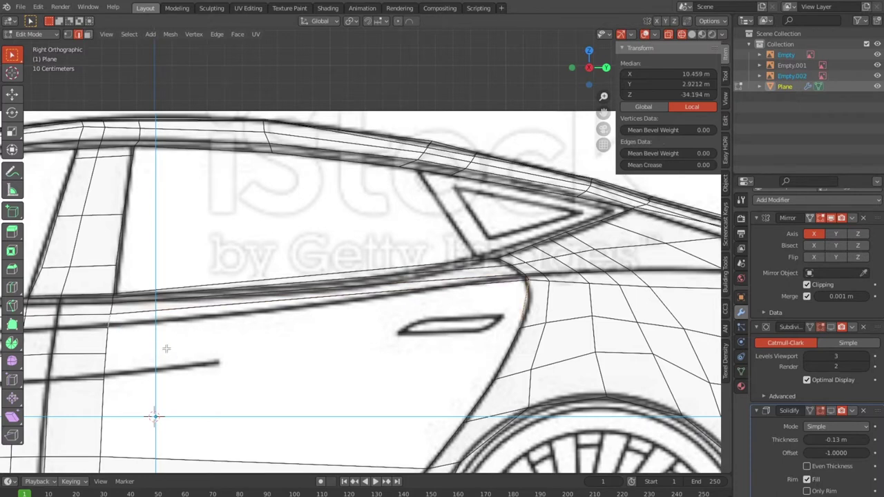
key("f")
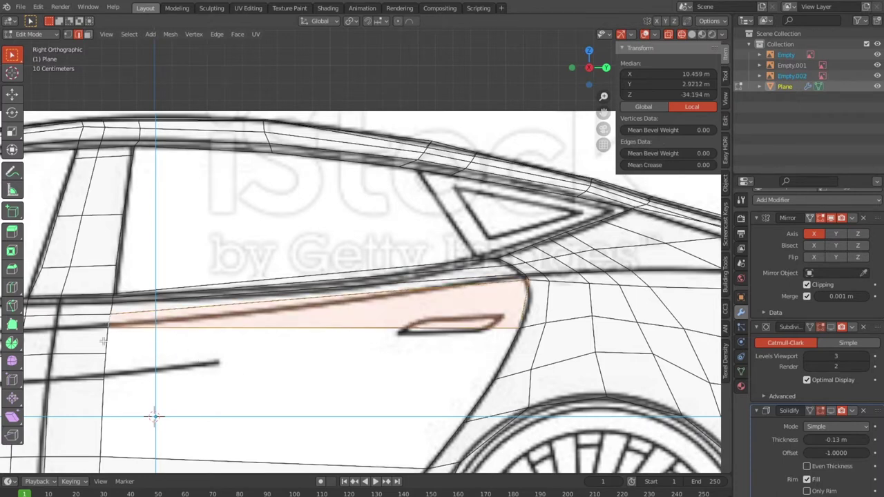
Step: Select the door face and its neighbouring edges, then undo the recent fills with Ctrl+Z
left_click(107, 341)
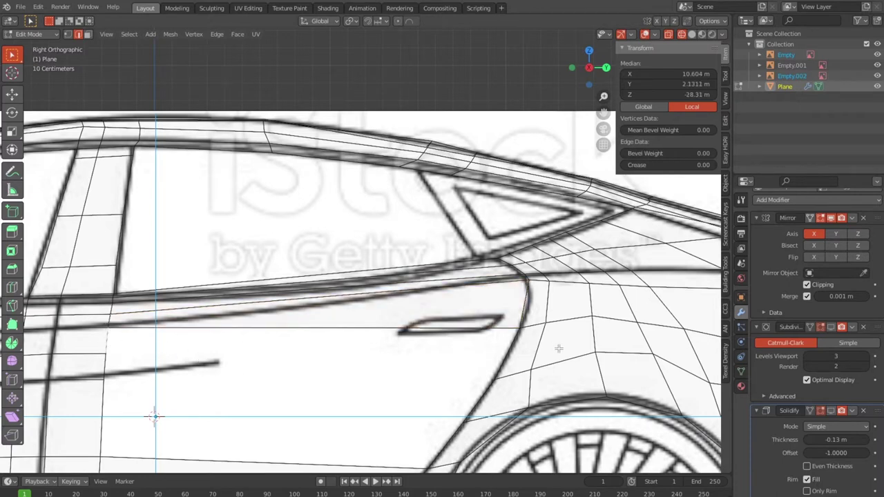
left_click(529, 373, "shift")
left_click(105, 367, "shift")
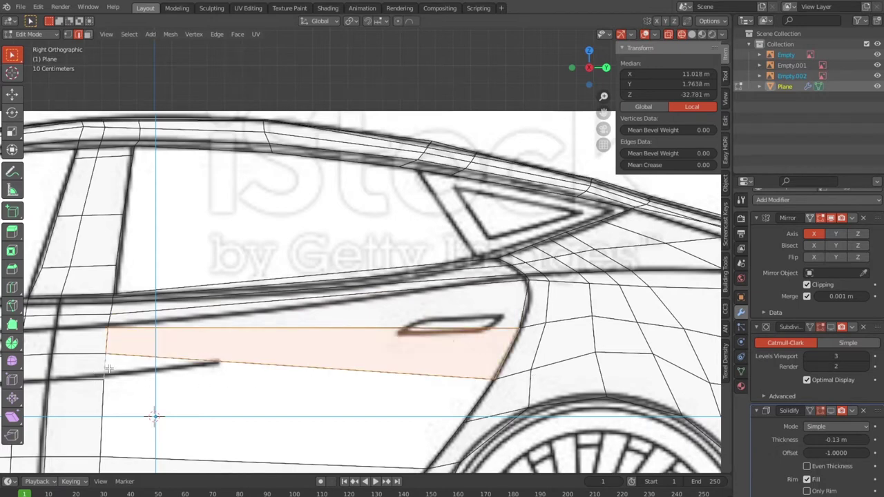
left_click(485, 394, "shift")
scroll(513, 404, "down", 3)
scroll(525, 387, "up", 1)
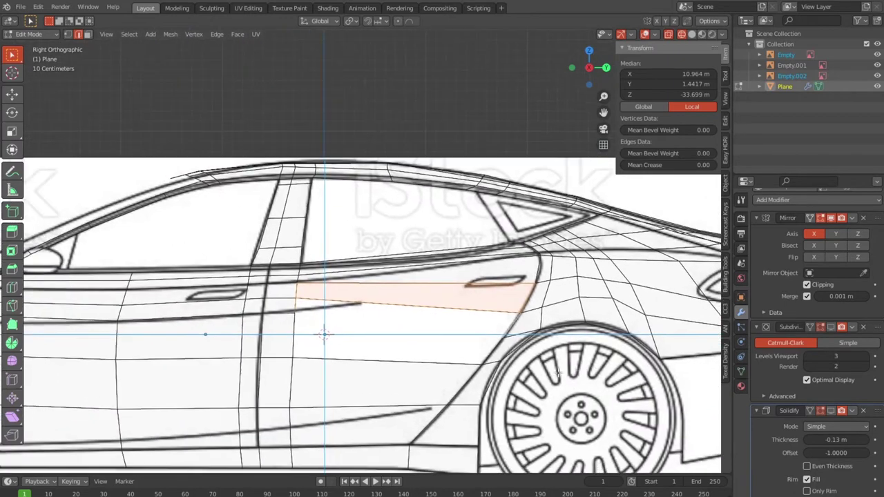
scroll(532, 372, "up", 2)
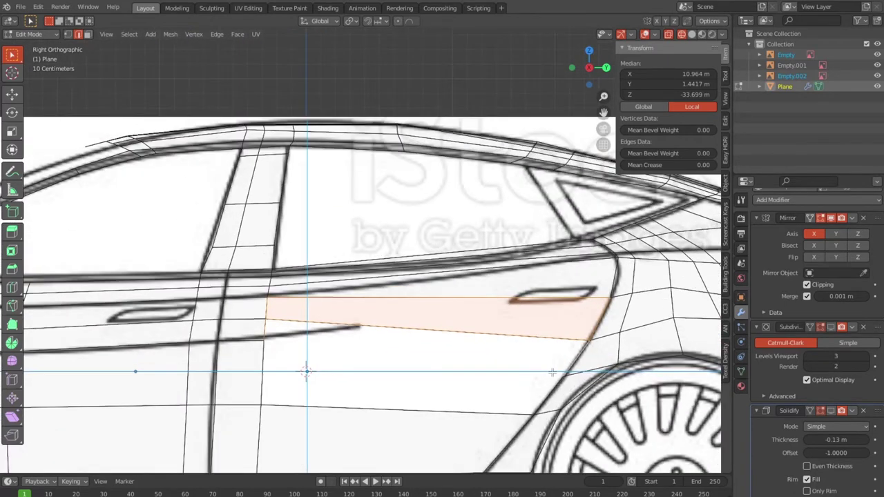
scroll(552, 372, "up", 1)
key("ctrl+z")
key("ctrl+z")
key("ctrl+z")
key("ctrl+z")
key("ctrl+z")
key("ctrl+z")
key("ctrl+z")
key("ctrl+z")
key("ctrl+z")
key("ctrl+z")
key("ctrl+z")
key("ctrl+z")
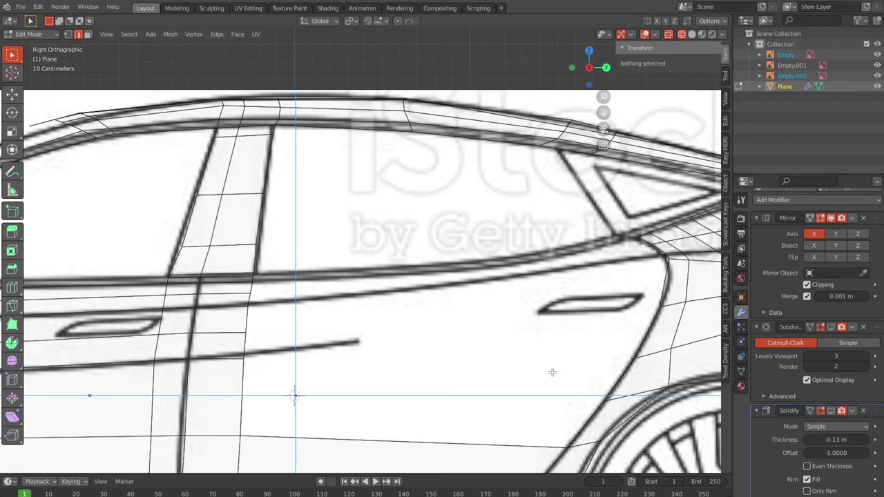
key("ctrl+z")
key("ctrl+z")
key("ctrl+z")
key("ctrl+z")
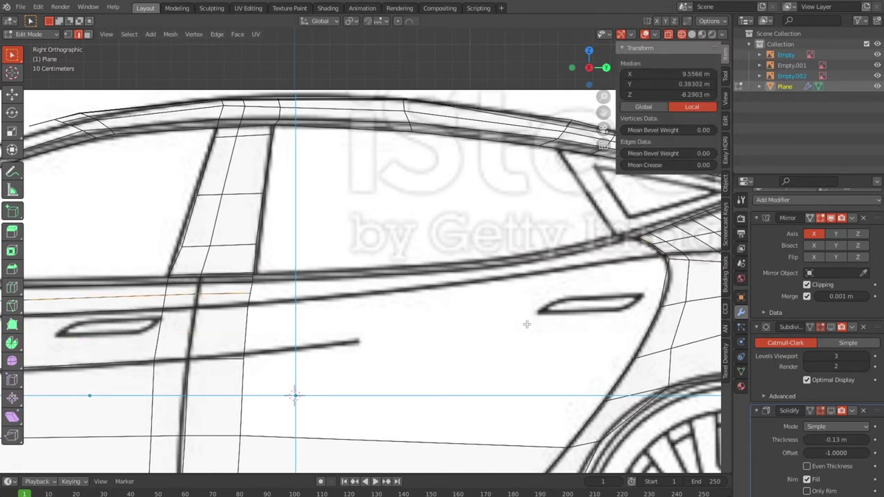
Step: Undo once more and pick out the door-sill and belt-line edges around the gap
key("ctrl+z")
scroll(368, 292, "up", 2)
scroll(161, 290, "up", 2)
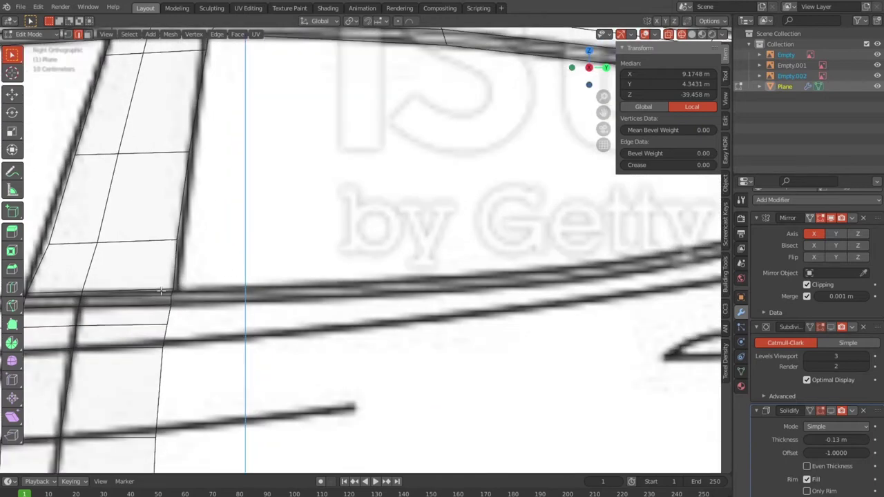
scroll(175, 301, "up", 2)
scroll(175, 302, "up", 1)
left_click(88, 312, "alt")
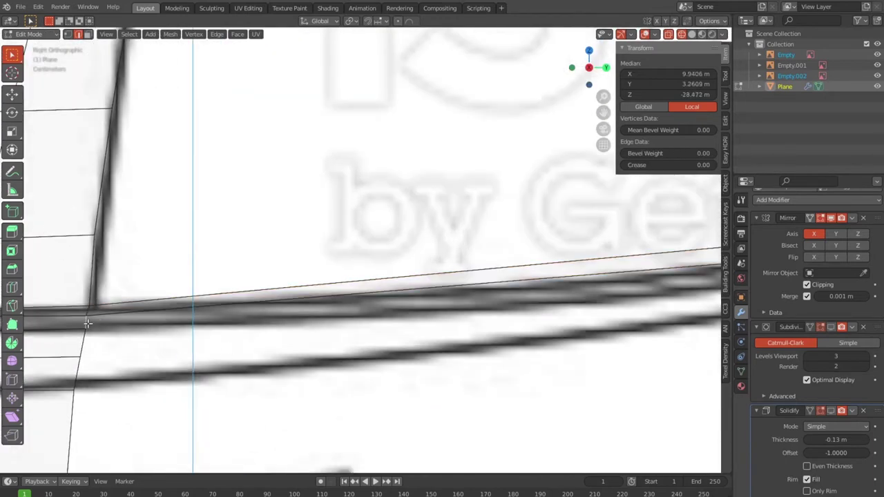
scroll(85, 323, "down", 5)
scroll(294, 394, "up", 1)
left_click(671, 301, "shift")
left_click(618, 302, "alt+shift")
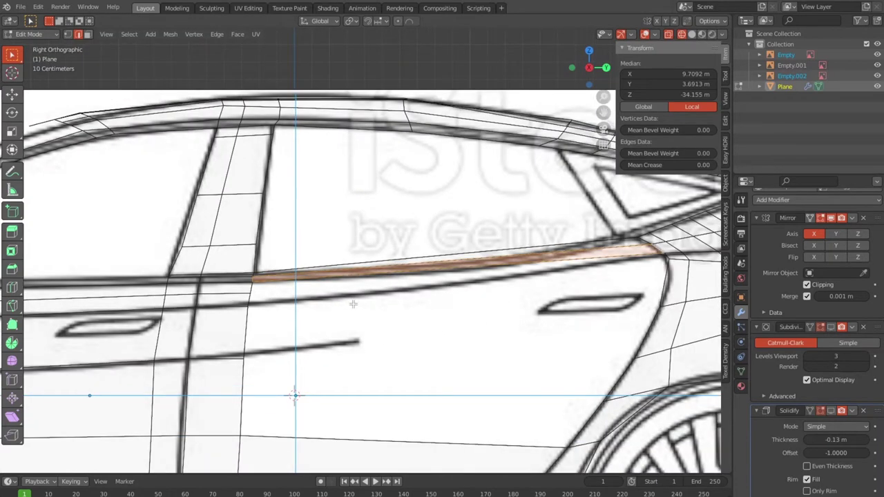
left_click(252, 292)
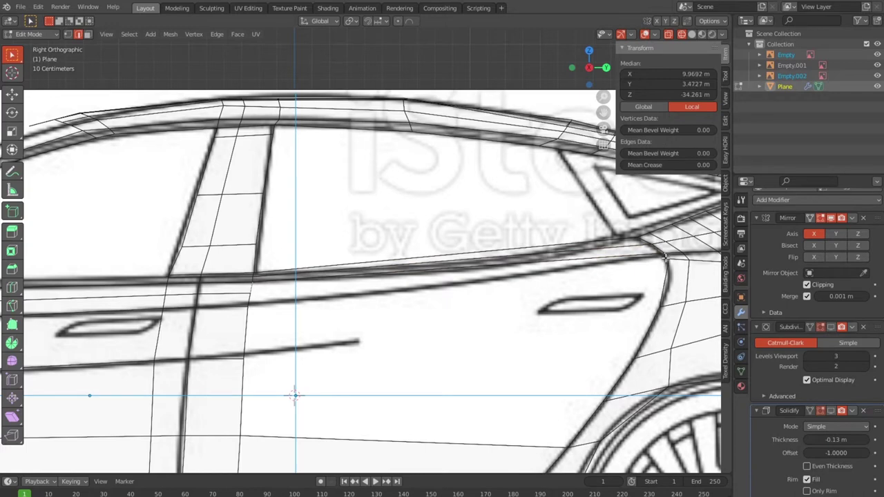
left_click(653, 322, "alt")
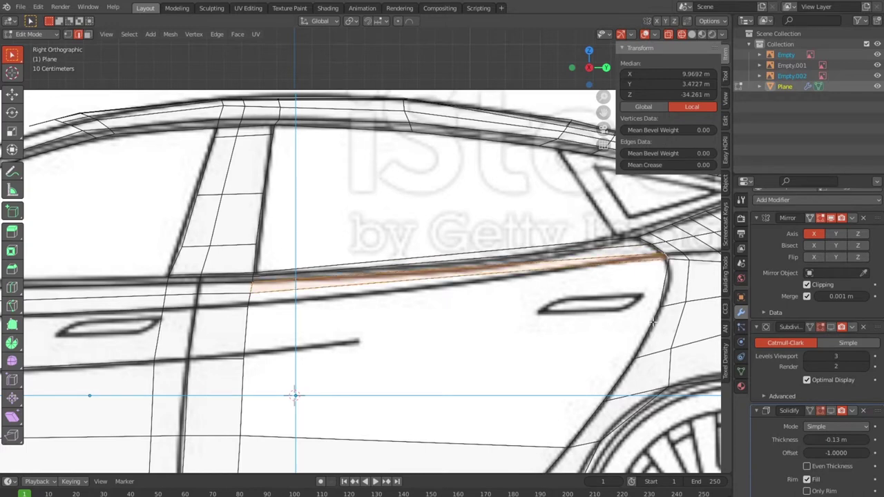
left_click(667, 278)
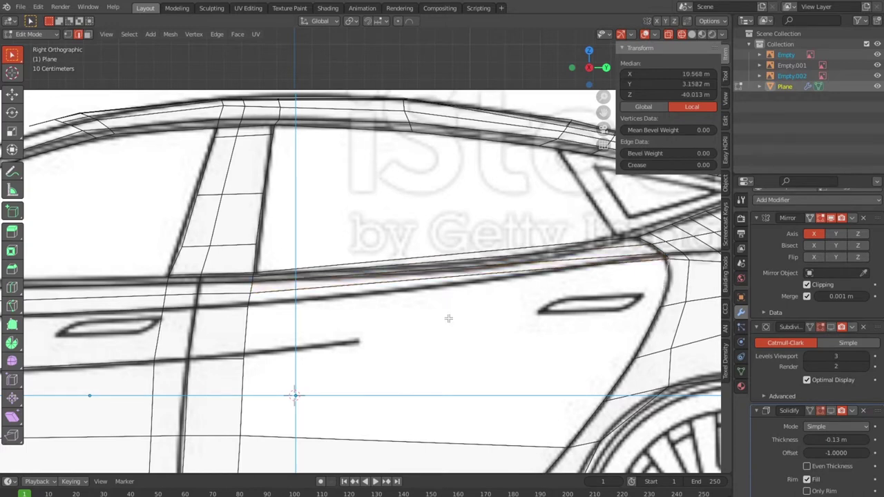
Step: Fill a face between the door edge and the edge on the door's rear curve
left_click(247, 300, "alt+shift")
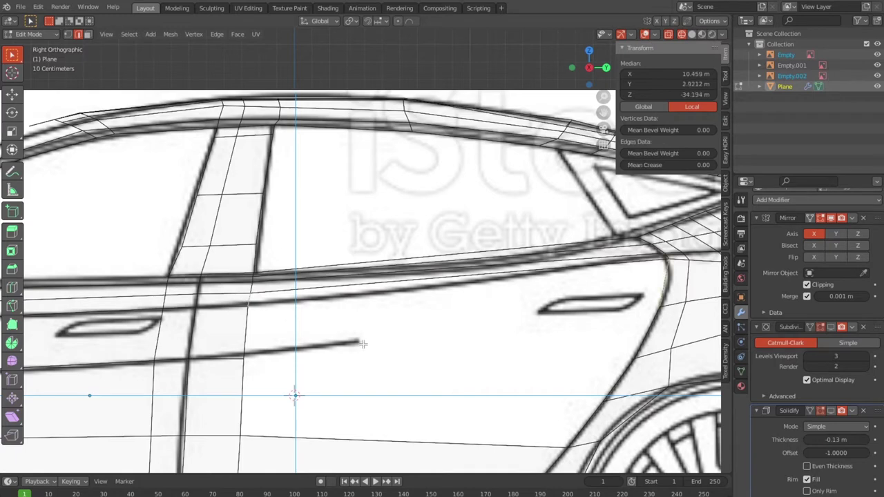
left_click(243, 340)
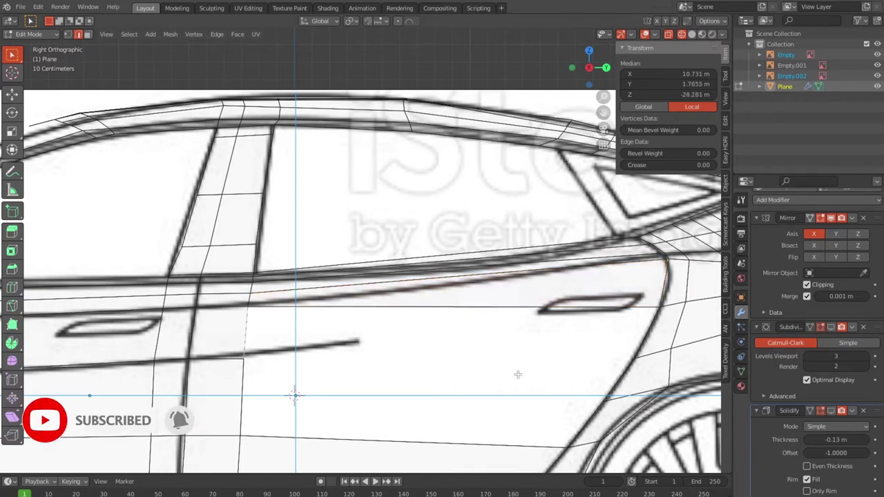
left_click(641, 338, "shift")
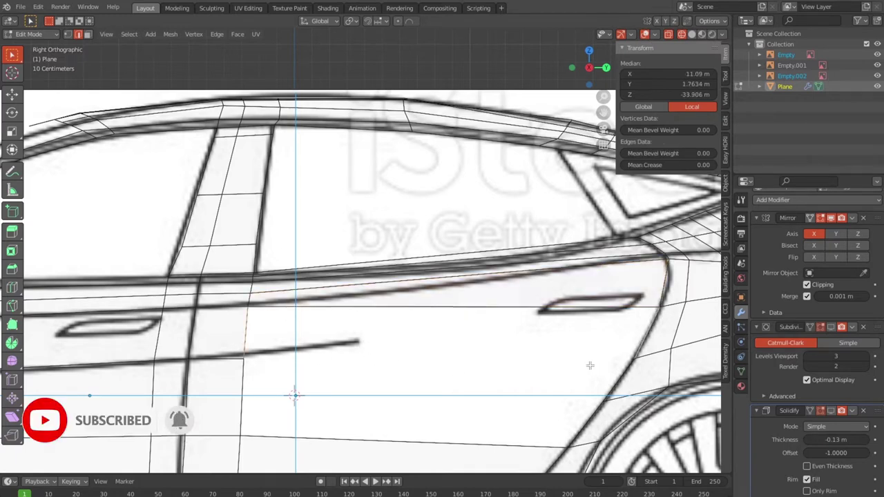
key("f")
Step: Fill the lower door area with a face using the vertical edge below the door
left_click(615, 384)
left_click(624, 374, "shift")
key("f")
scroll(549, 361, "down", 5)
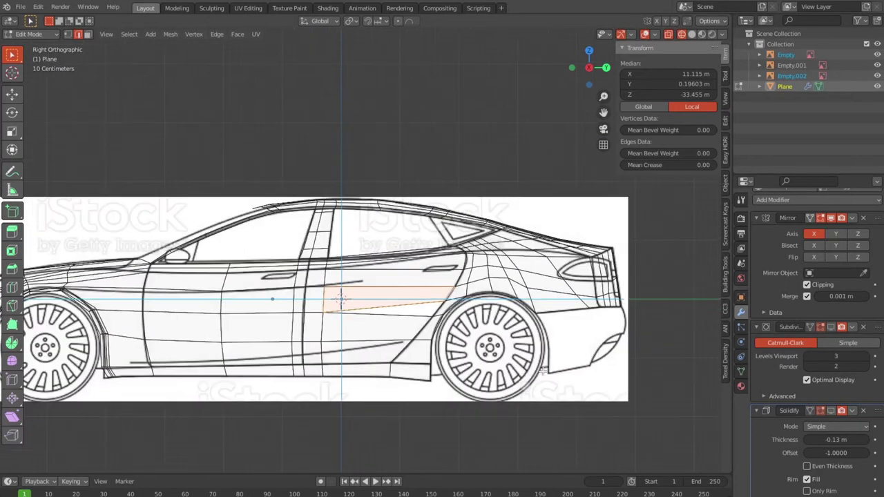
Step: Hide the new lower door face and cut a fresh edge loop across the door
mouse_move(507, 373)
middle_mouse_down()
mouse_move(556, 402)
mouse_move(497, 370)
middle_mouse_up()
scroll(497, 371, "up", 2)
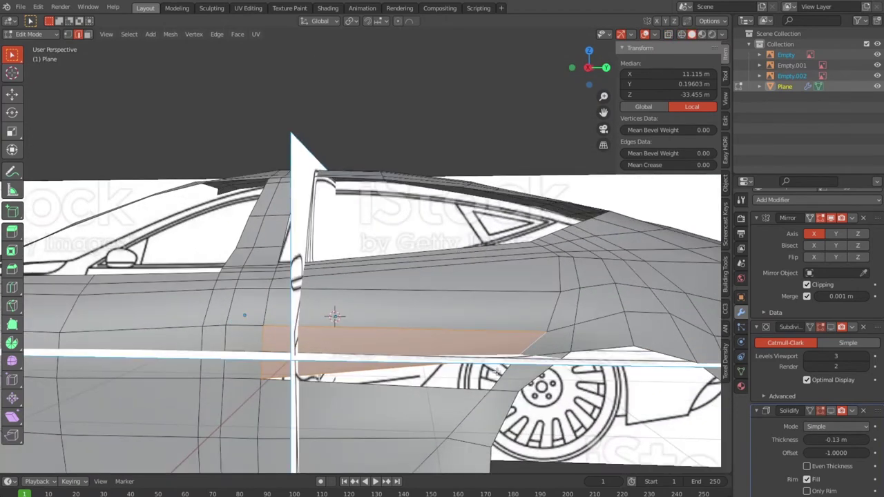
key("h")
middle_click_drag(497, 371, 508, 358)
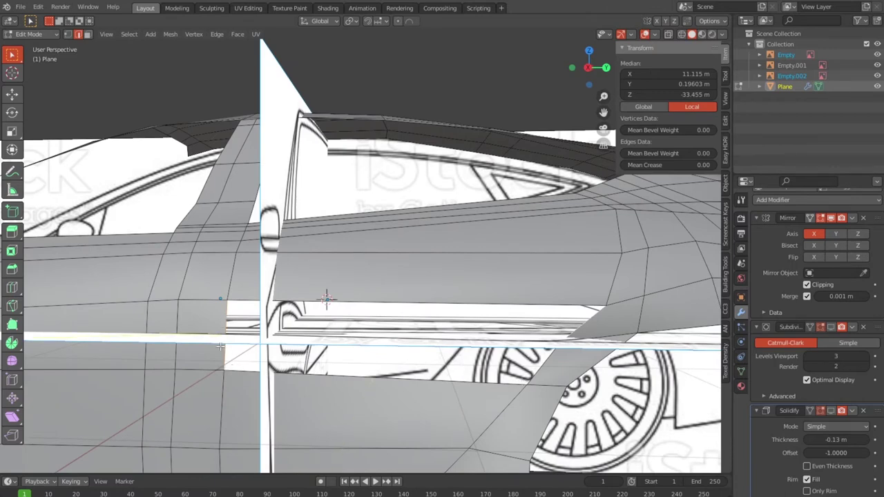
key("ctrl+r")
left_click(159, 320)
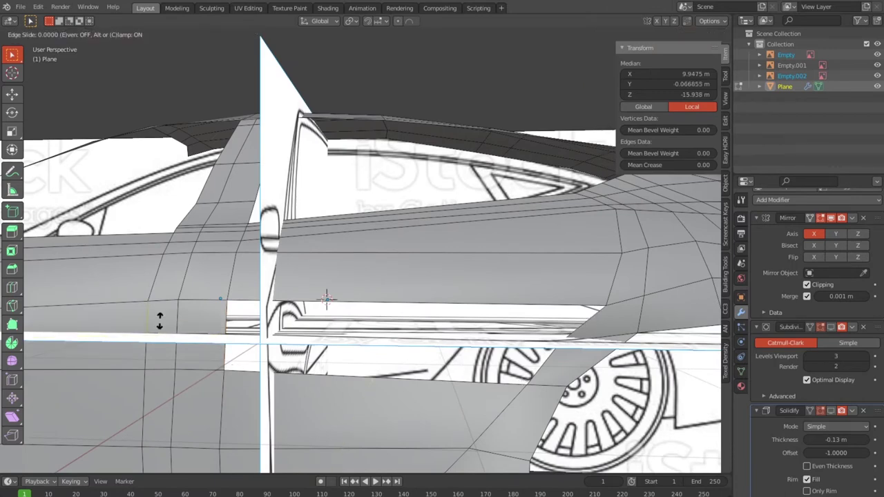
left_click(212, 325)
Step: Fill both remaining door gaps with faces between their facing edges
left_click(227, 354)
left_click(536, 370, "shift")
key("f")
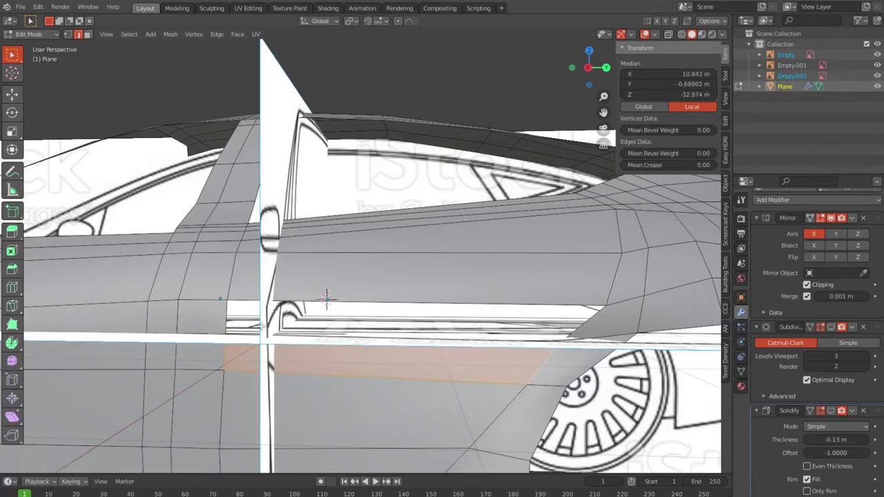
left_click(228, 315)
left_click(581, 322, "shift")
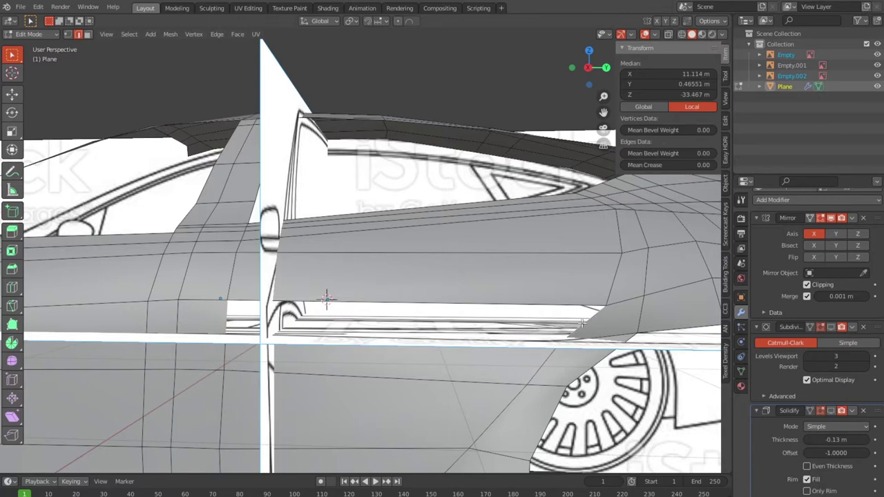
key("f")
scroll(328, 297, "down", 4)
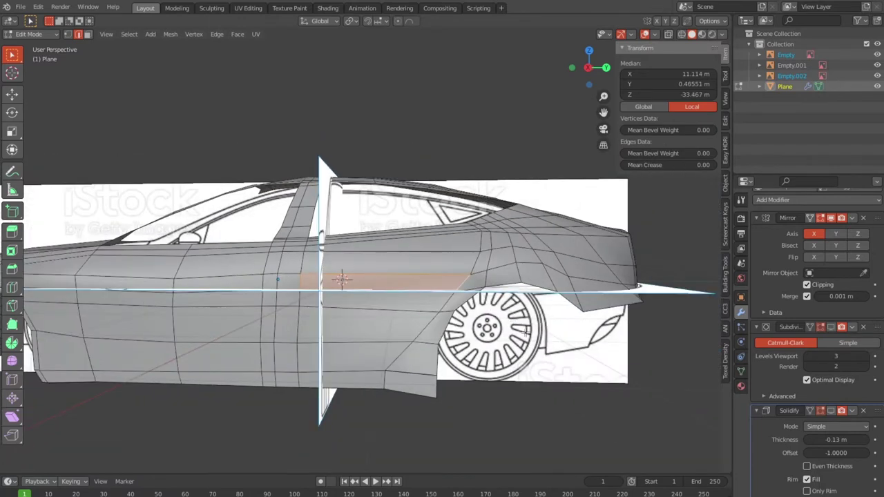
Step: Check the body outside Edit Mode from a three-quarter view, then return to the side view
key("Tab")
mouse_move(566, 377)
middle_mouse_down()
mouse_move(546, 386)
mouse_move(567, 385)
mouse_move(490, 371)
middle_mouse_up()
key("Tab")
key("KP_3")
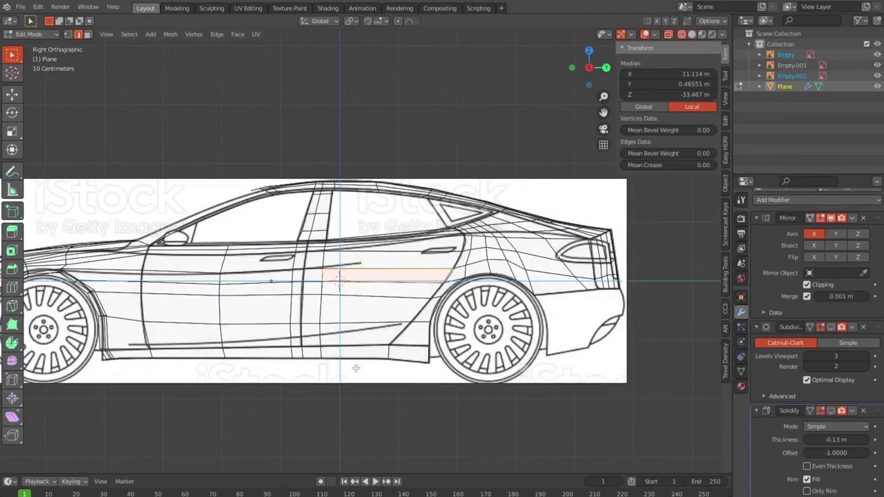
Step: Switch to vertex selection and add a centred edge loop across the rear door
scroll(278, 353, "up", 4)
scroll(262, 343, "down", 2)
scroll(276, 331, "down", 1)
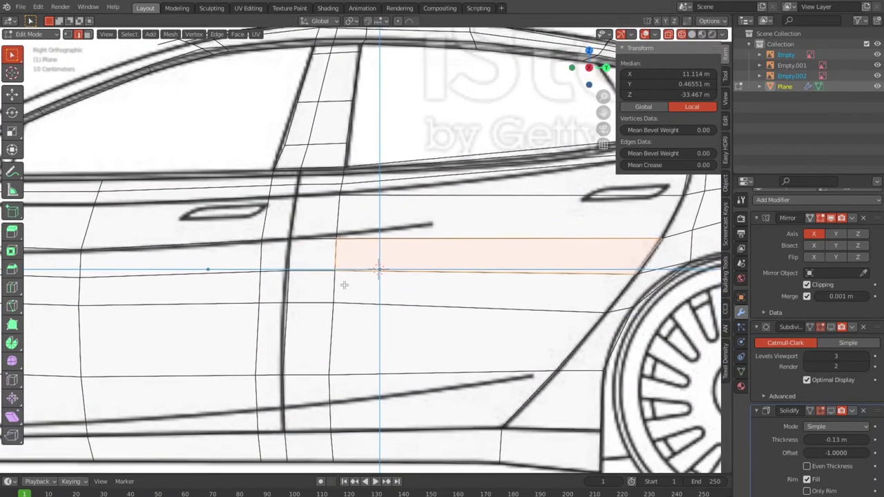
scroll(326, 374, "up", 3)
scroll(326, 374, "down", 1)
scroll(345, 404, "up", 1)
scroll(339, 414, "up", 1)
scroll(288, 355, "up", 2)
middle_click_drag(288, 354, 297, 352, "shift")
key("1")
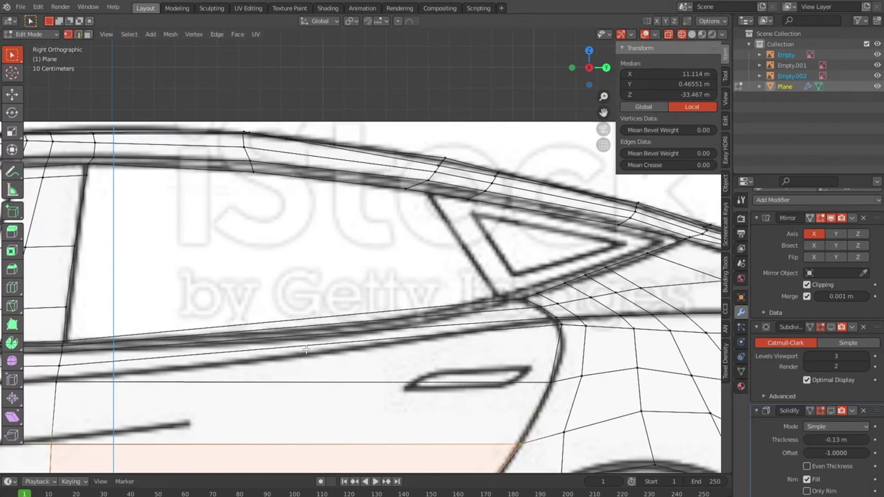
scroll(304, 350, "down", 3)
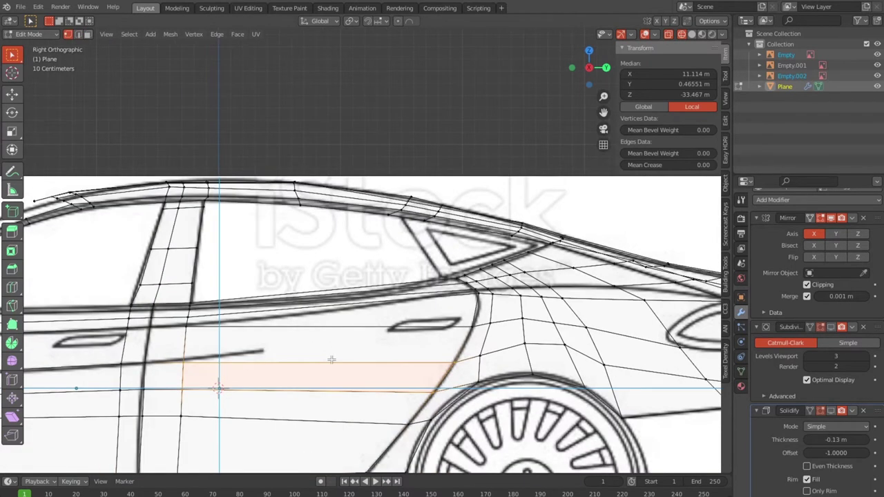
left_click(296, 333)
right_click(295, 332)
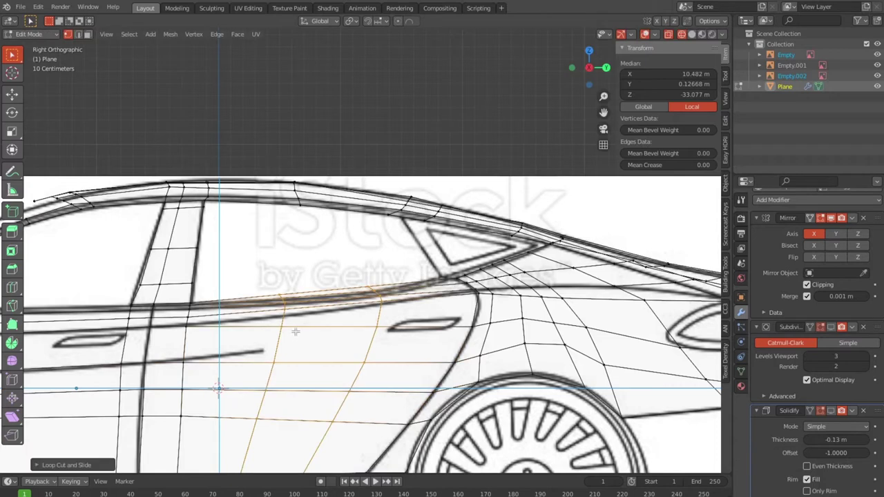
Step: Move the new loop's vertices onto the outline and box-select the loops' top vertices
left_click(298, 350)
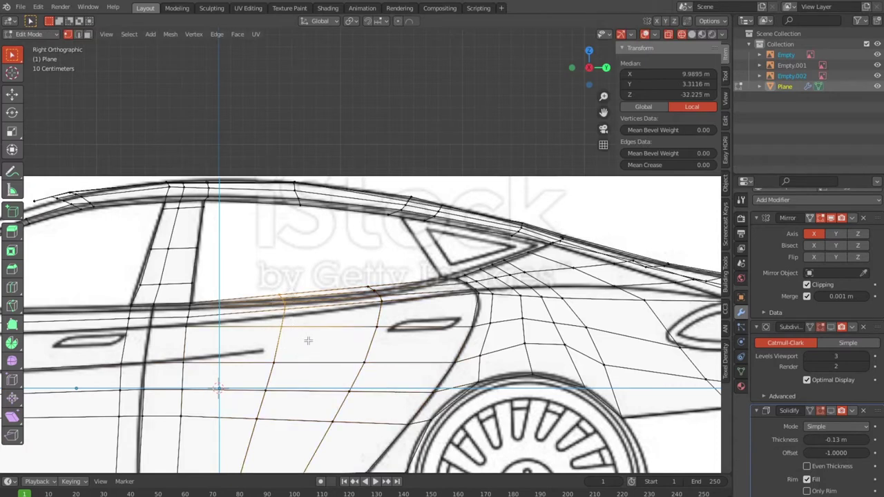
key("g")
left_click(306, 346)
left_click_drag(345, 269, 392, 335)
Step: Move the newly selected top vertices and one more vertex onto the blueprint's window line
key("g")
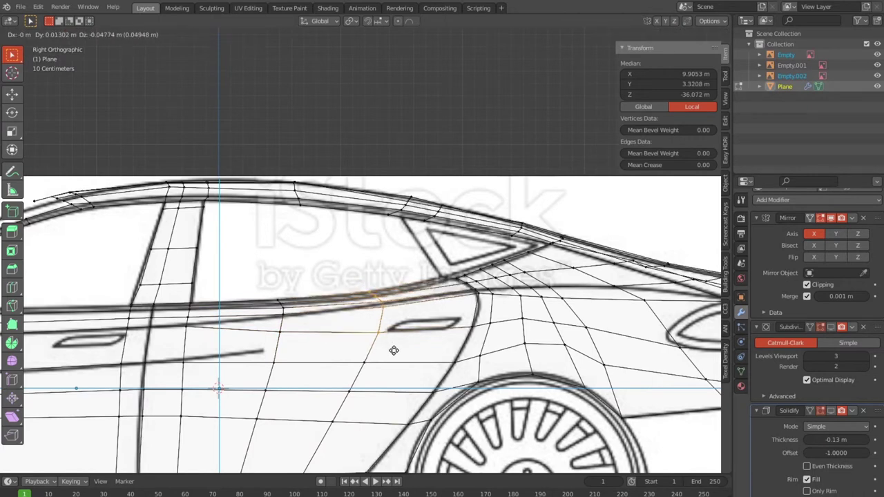
left_click(394, 350)
scroll(450, 281, "up", 2)
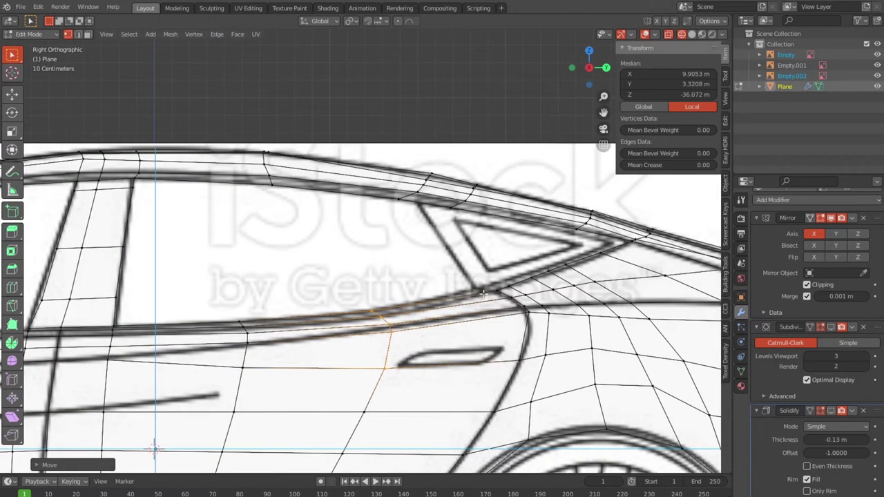
left_click(494, 292)
key("g")
left_click(500, 295)
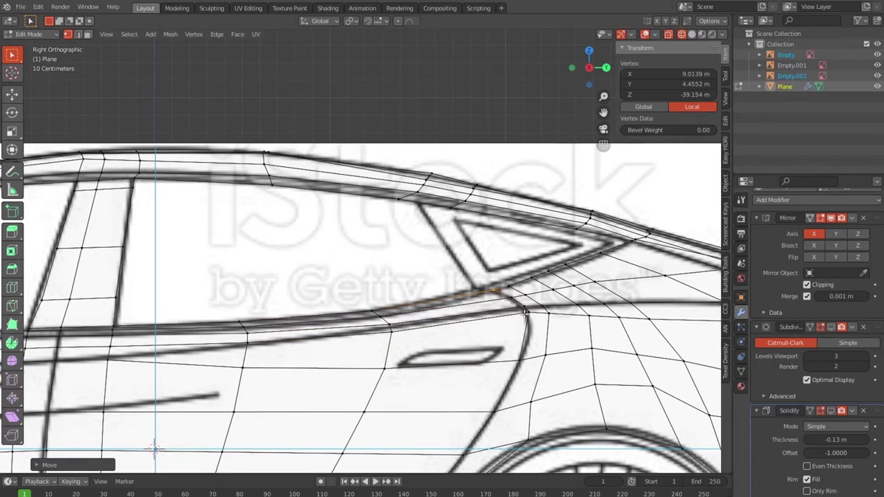
Step: Snap a front-door vertex onto the blueprint's belt line
middle_click_drag(312, 366, 383, 323, "shift")
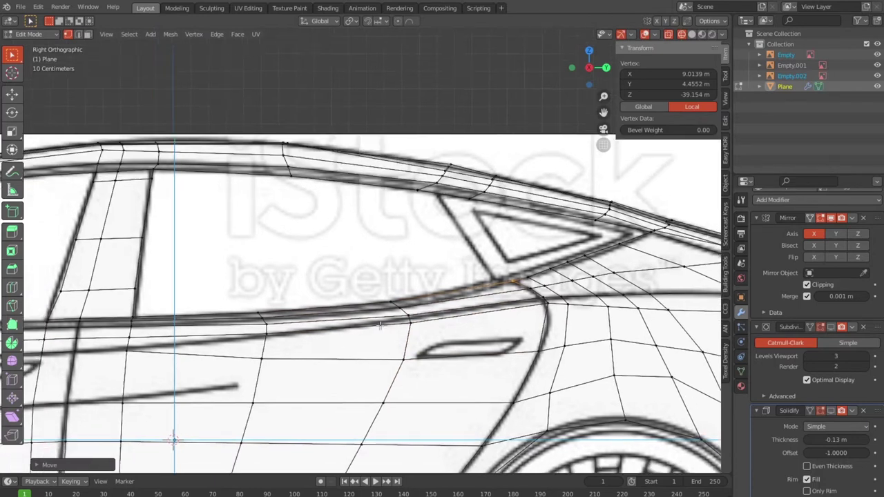
left_click(217, 314)
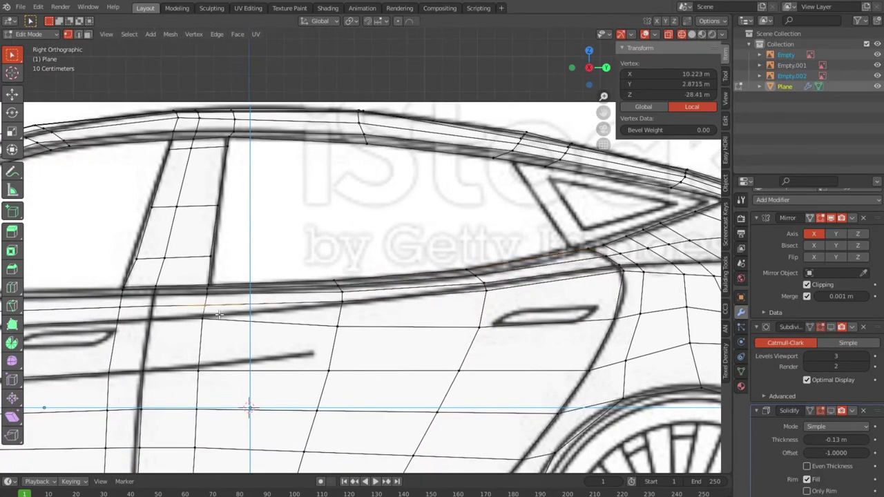
key("g")
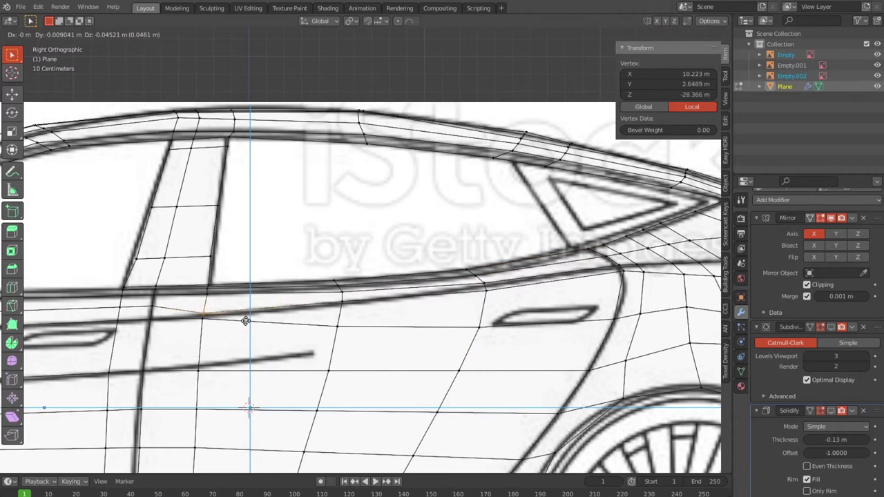
left_click(201, 315)
key("alt+a")
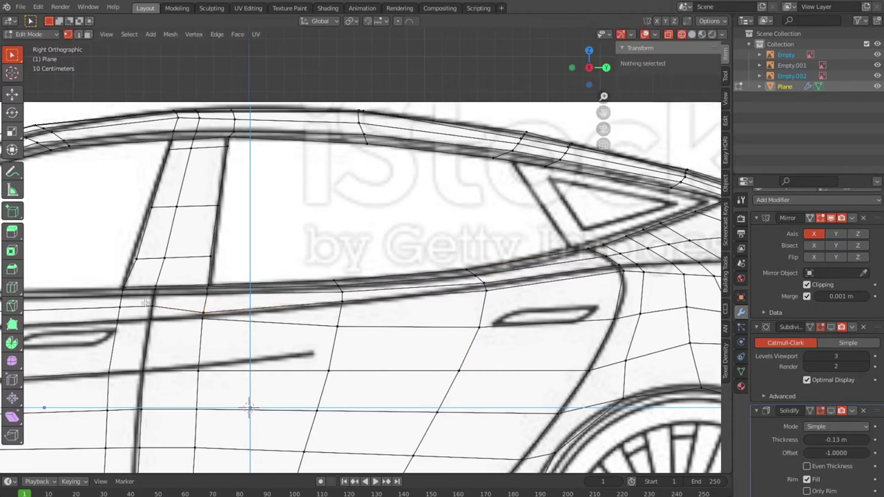
Step: Align the door-line vertices near the pillar and mid-door, undoing the last move by the handle
left_click(149, 305)
key("g")
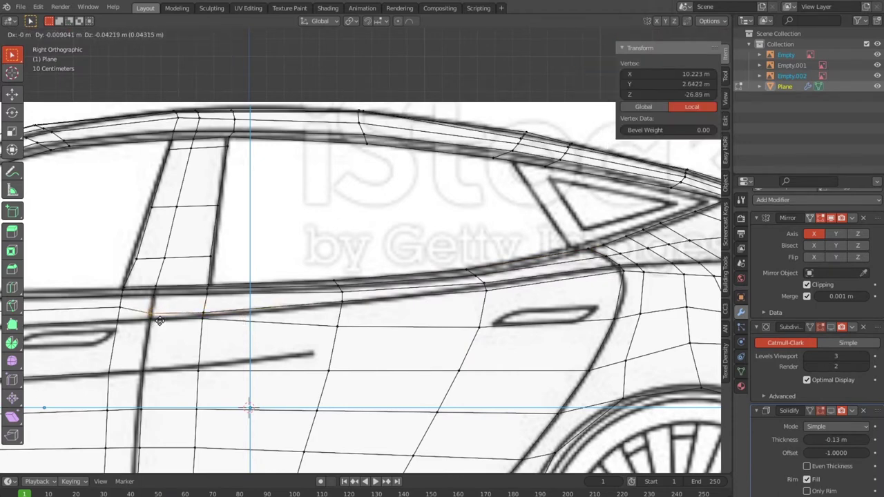
left_click(160, 321)
left_click(204, 318, "shift")
key("g")
left_click(216, 332)
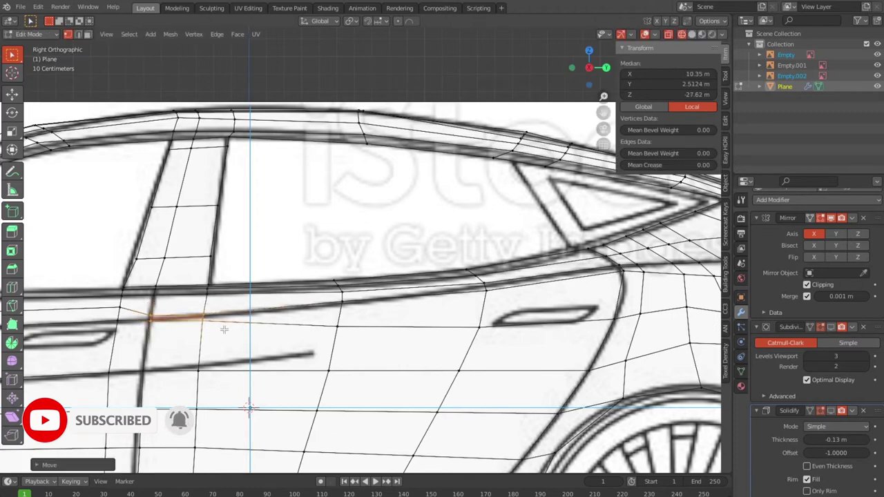
left_click(347, 331)
key("g")
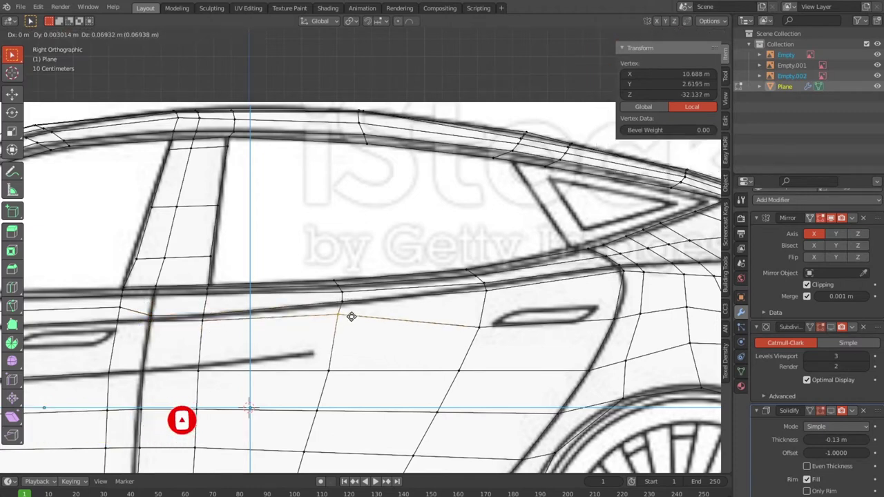
left_click(356, 315)
left_click(466, 320)
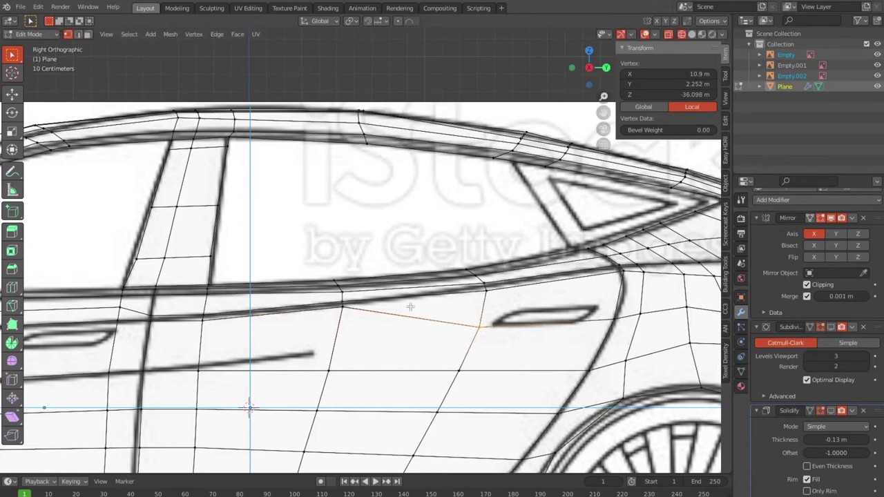
key("ctrl+z")
key("ctrl+z")
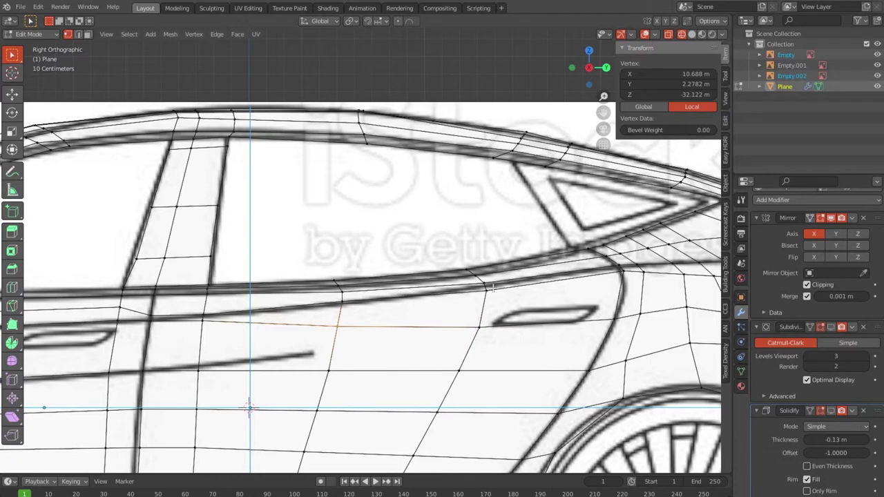
Step: Fit a vertex onto the upper window rail of the blueprint
scroll(488, 286, "up", 2)
left_click(526, 295)
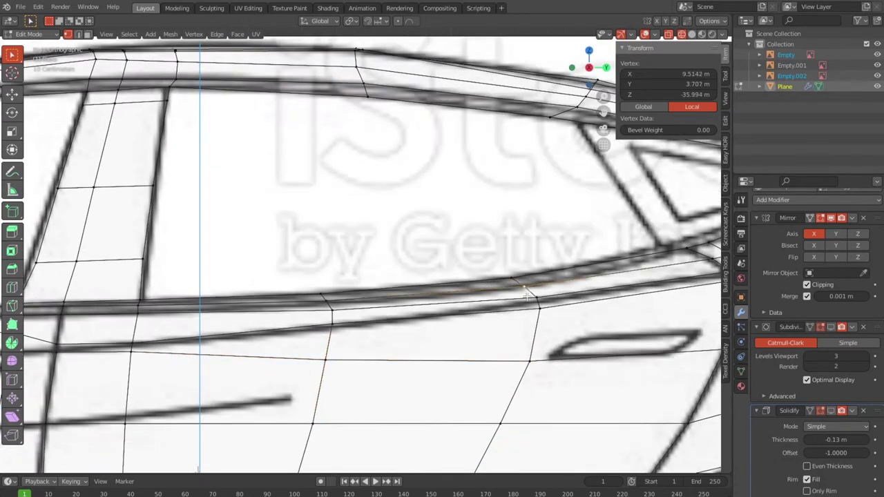
key("g")
left_click(542, 302)
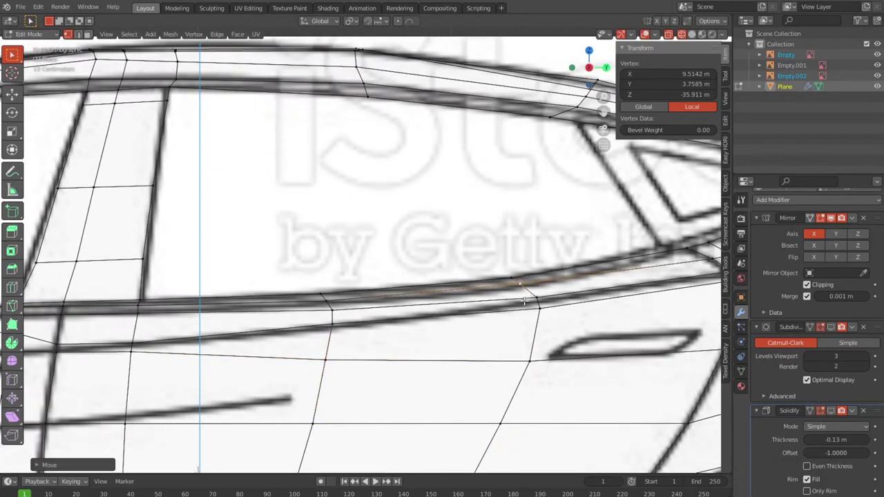
key("g")
left_click(529, 292)
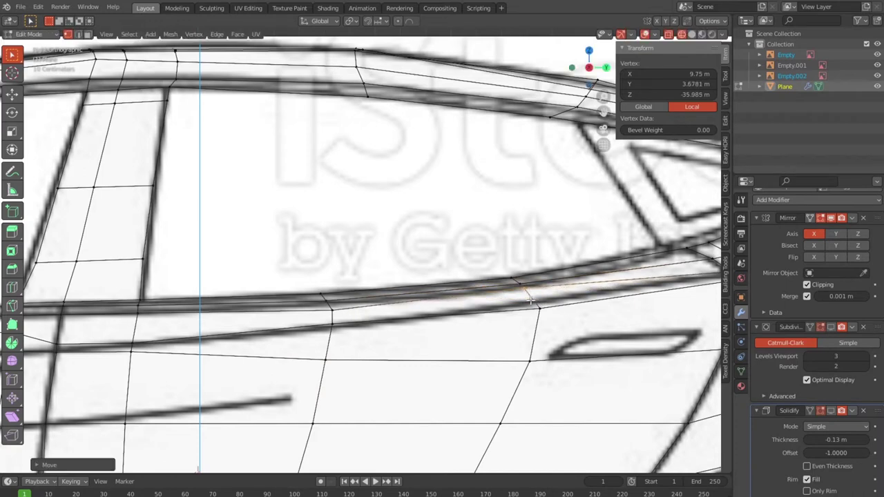
key("g")
left_click(540, 306)
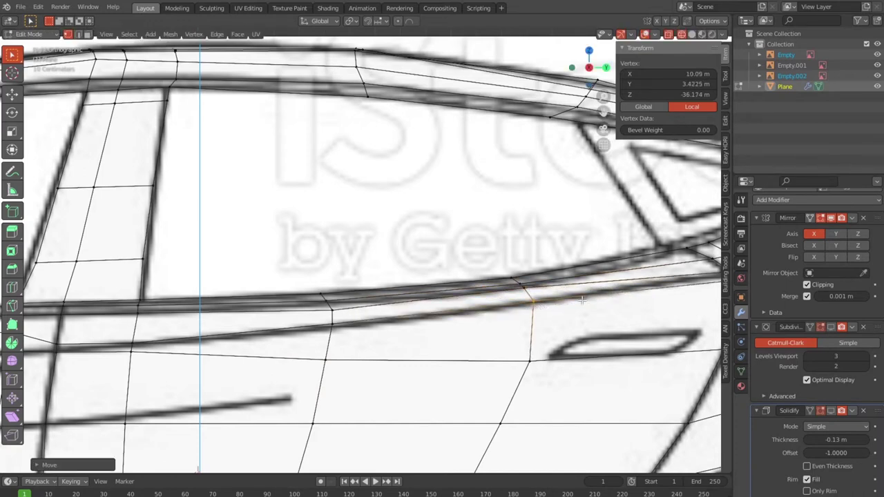
Step: Place a vertex at the rear quarter window corner, then lower it onto the door seam curve
middle_click_drag(593, 299, 387, 324, "shift")
key("g")
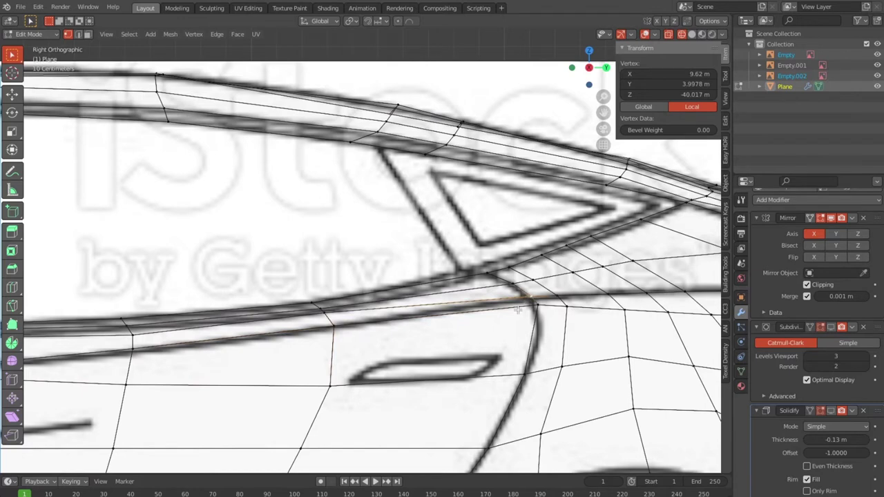
left_click(503, 304)
key("g")
left_click(528, 314)
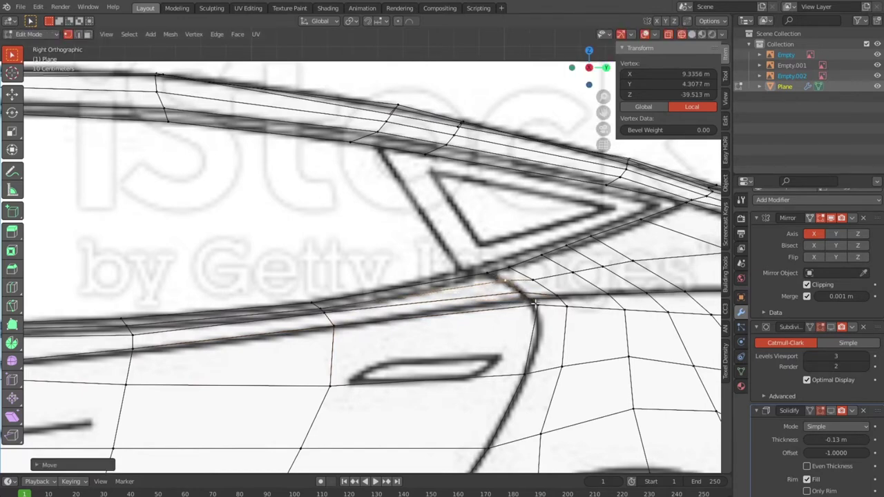
key("g")
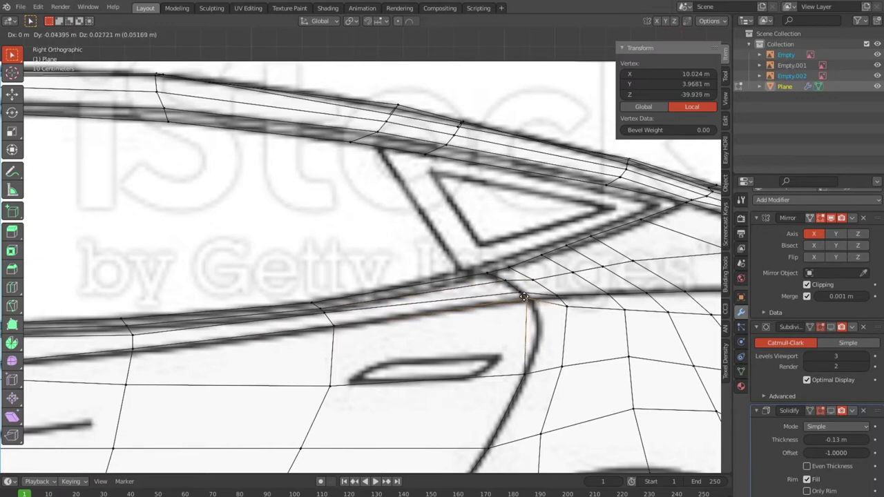
left_click(524, 297)
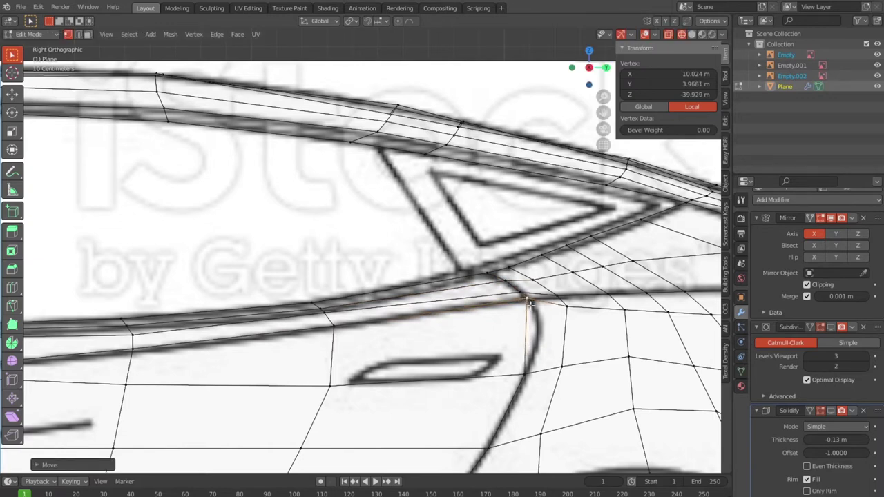
key("g")
left_click(539, 367)
key("g")
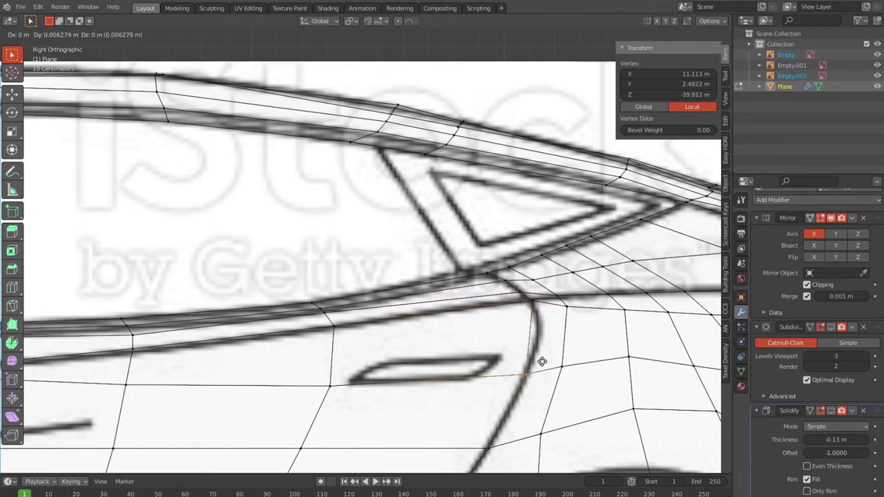
left_click(543, 350)
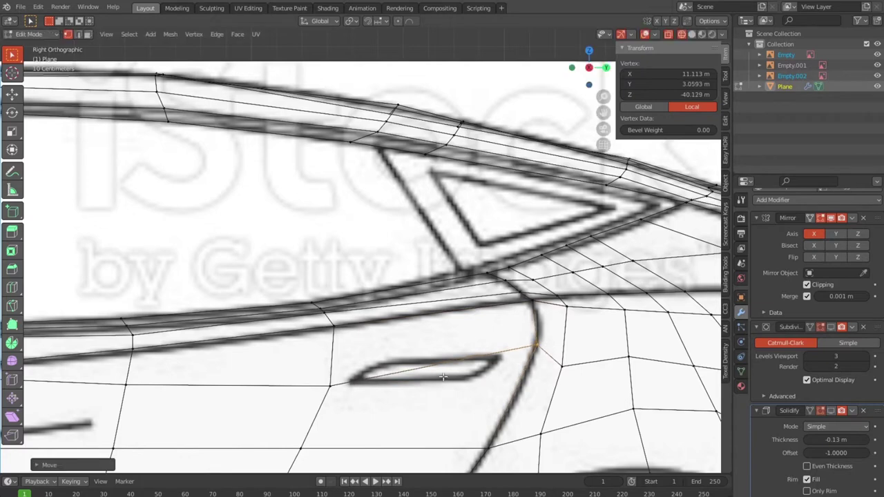
Step: Drop the vertex by the door handle onto the door seam line
scroll(443, 376, "down", 3)
left_click(359, 359)
key("g")
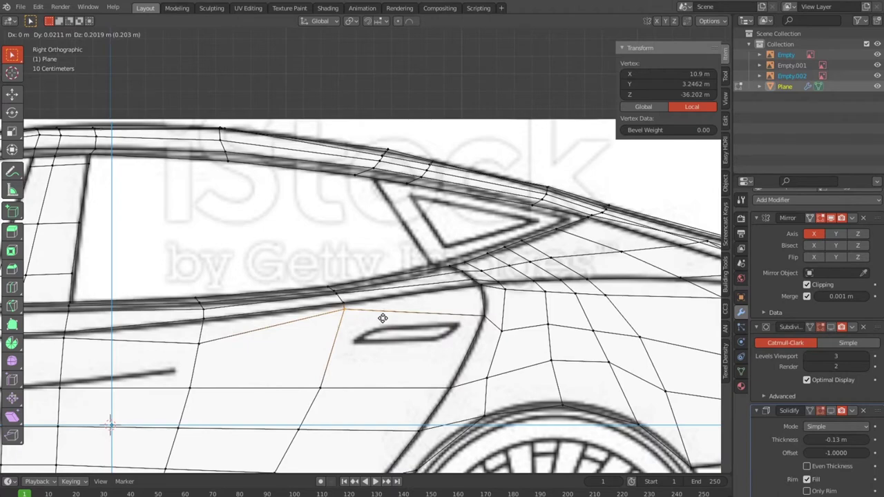
left_click(383, 337)
Step: Zoom out and orbit to see the whole mesh, switching to solid shading
scroll(280, 358, "down", 2)
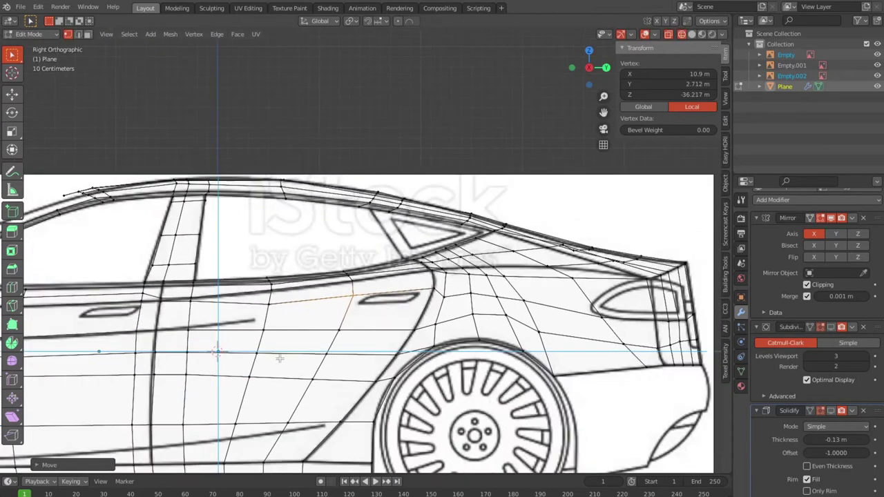
scroll(165, 335, "up", 1)
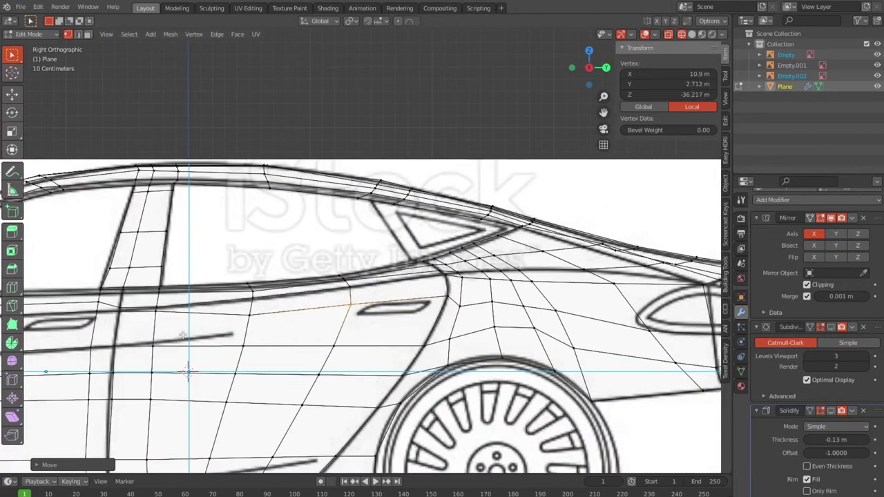
scroll(182, 336, "down", 2)
scroll(228, 330, "down", 2)
scroll(297, 321, "down", 2)
scroll(365, 312, "down", 2)
mouse_move(365, 312)
middle_mouse_down()
mouse_move(455, 380)
mouse_move(394, 341)
mouse_move(351, 331)
middle_mouse_up()
key("shift+z")
Step: In Object Mode, toggle the Subdivision modifier display off and on and orbit to a front three-quarter view
key("Tab")
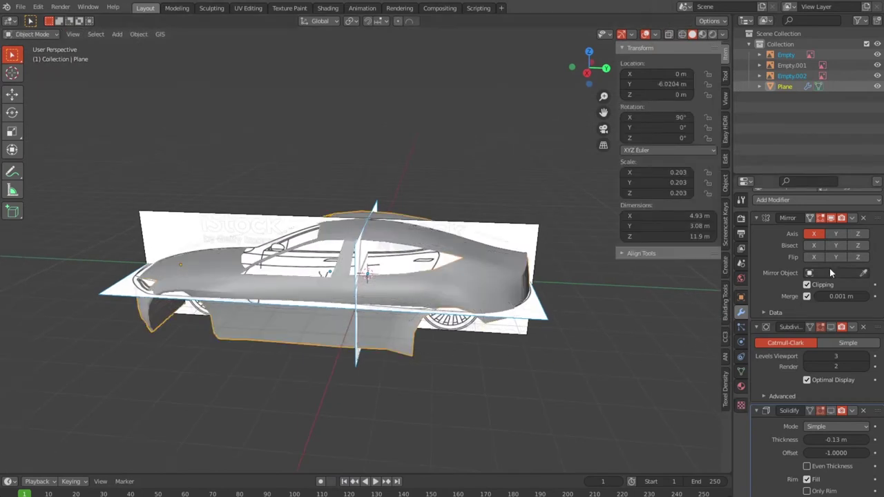
left_click(829, 330)
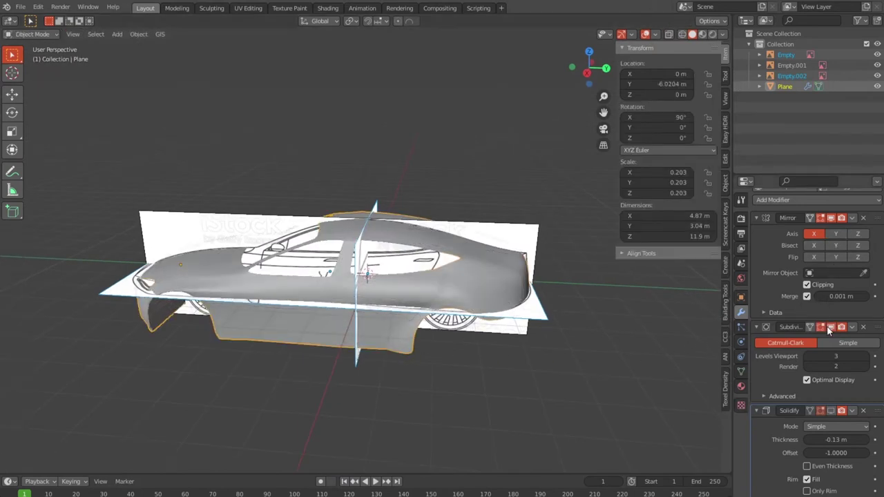
left_click(832, 412)
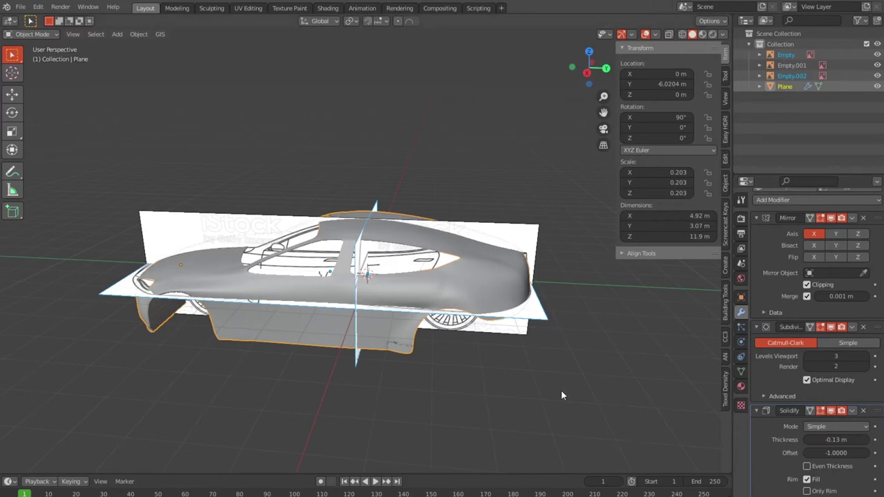
mouse_move(445, 346)
middle_mouse_down()
mouse_move(566, 348)
mouse_move(518, 330)
mouse_move(528, 314)
mouse_move(612, 325)
mouse_move(592, 311)
mouse_move(524, 302)
mouse_move(459, 224)
mouse_move(420, 343)
middle_mouse_up()
Step: Return to the orthographic side view, zoom in, and edit the mesh in X-ray
key("KP_3")
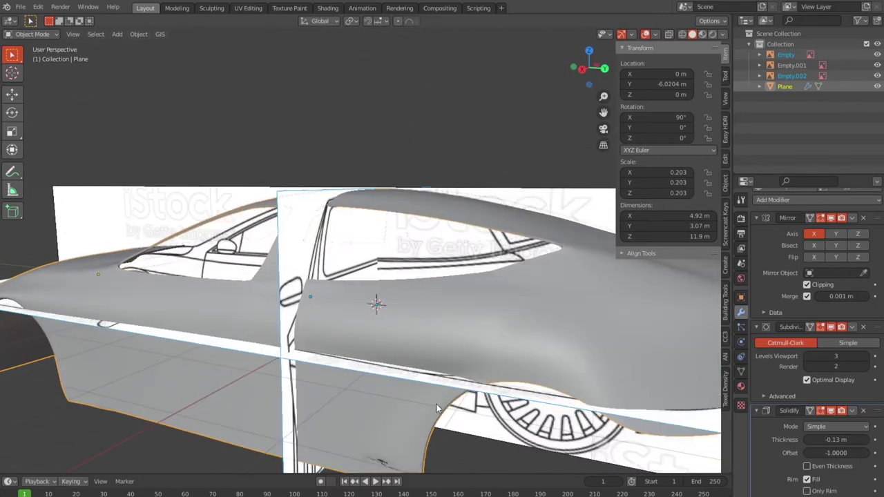
scroll(435, 404, "down", 2)
scroll(479, 436, "up", 2)
scroll(381, 237, "up", 2)
scroll(456, 339, "up", 1)
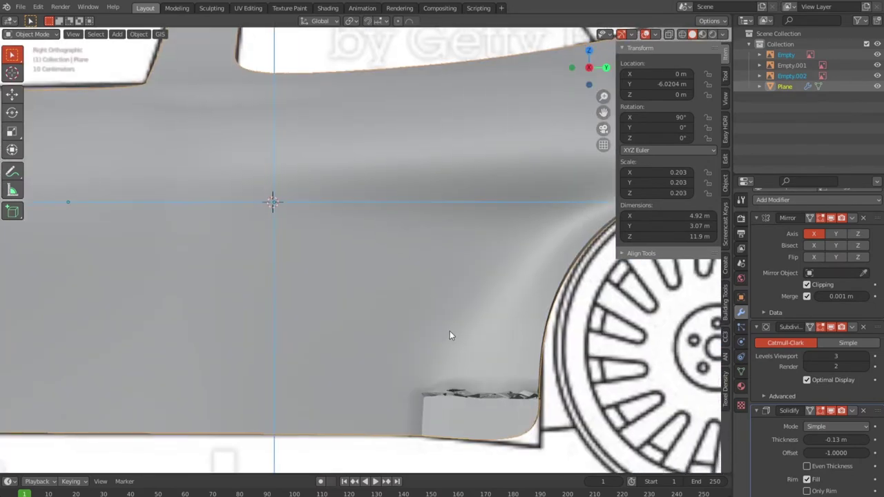
scroll(416, 274, "up", 2)
key("Tab")
key("alt+z")
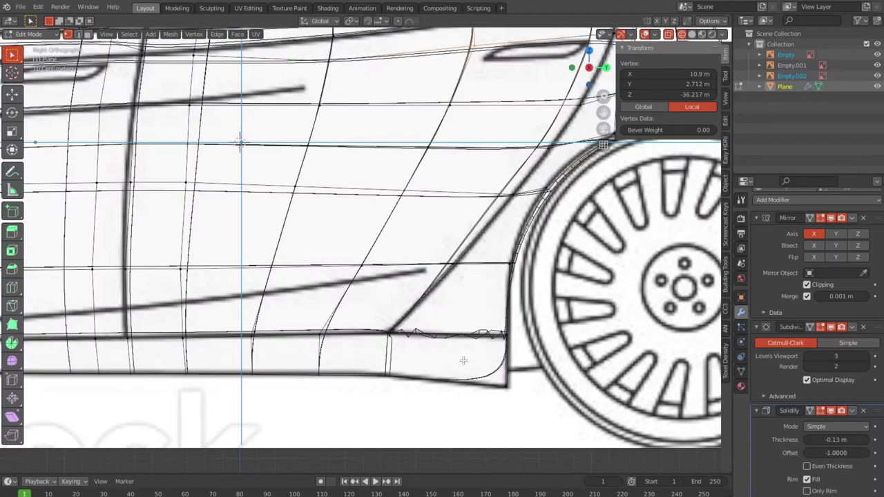
Step: Orbit to the lower corner by the rear wheel and delete the stray vertex there
scroll(463, 360, "up", 1)
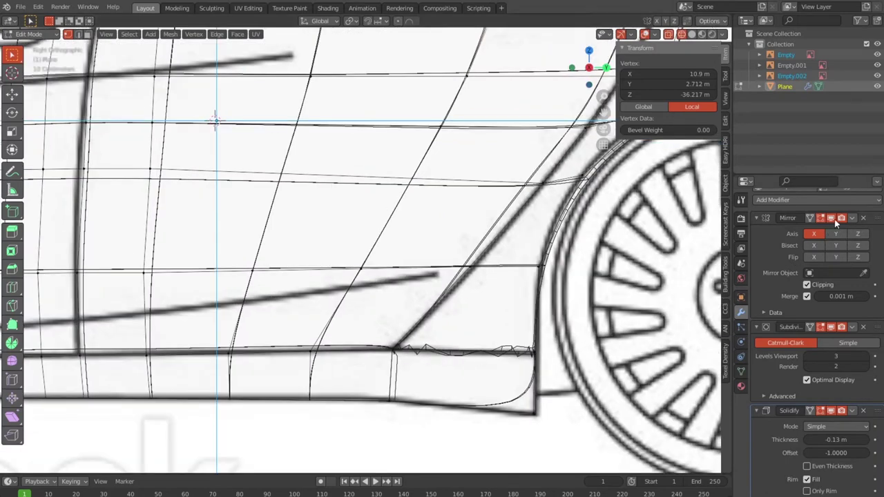
left_click(830, 410)
scroll(470, 353, "down", 1)
scroll(464, 348, "down", 1)
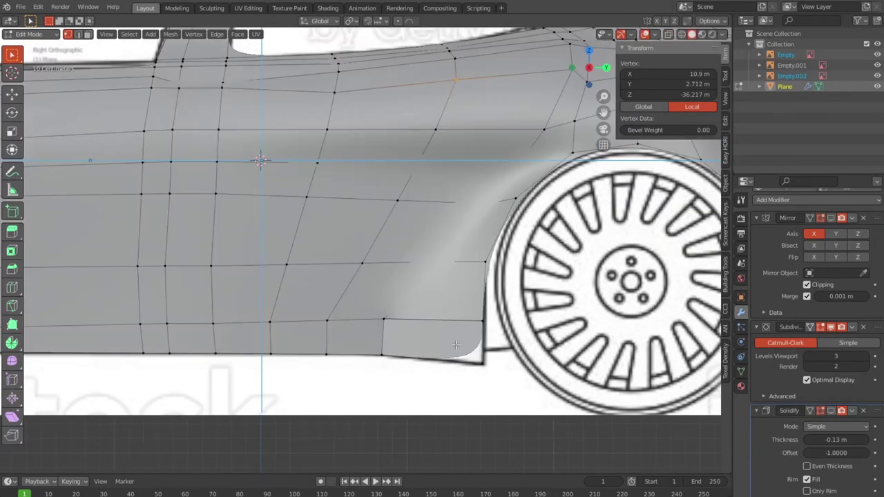
middle_click_drag(455, 345, 453, 340)
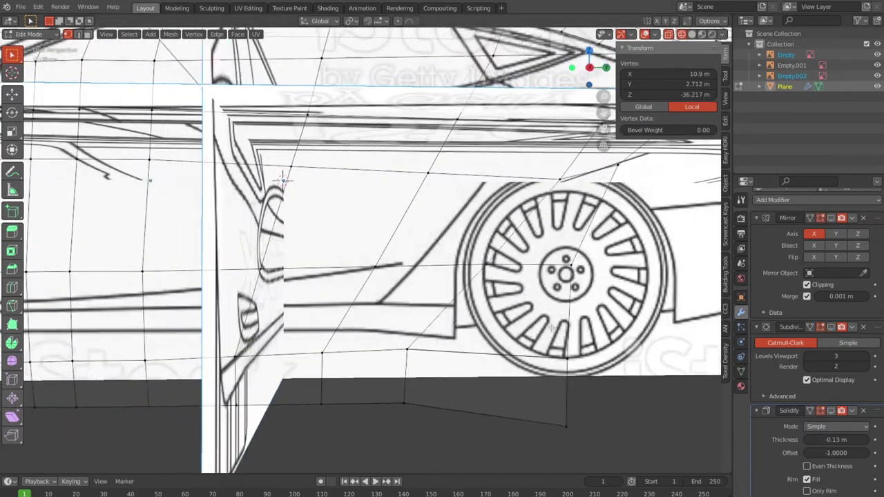
middle_click_drag(442, 317, 489, 326)
mouse_move(467, 330)
middle_mouse_down()
mouse_move(501, 342)
mouse_move(607, 335)
mouse_move(602, 315)
mouse_move(609, 355)
mouse_move(570, 344)
mouse_move(617, 404)
mouse_move(578, 356)
mouse_move(566, 323)
mouse_move(545, 339)
middle_mouse_up()
scroll(546, 338, "up", 3)
scroll(546, 339, "up", 2)
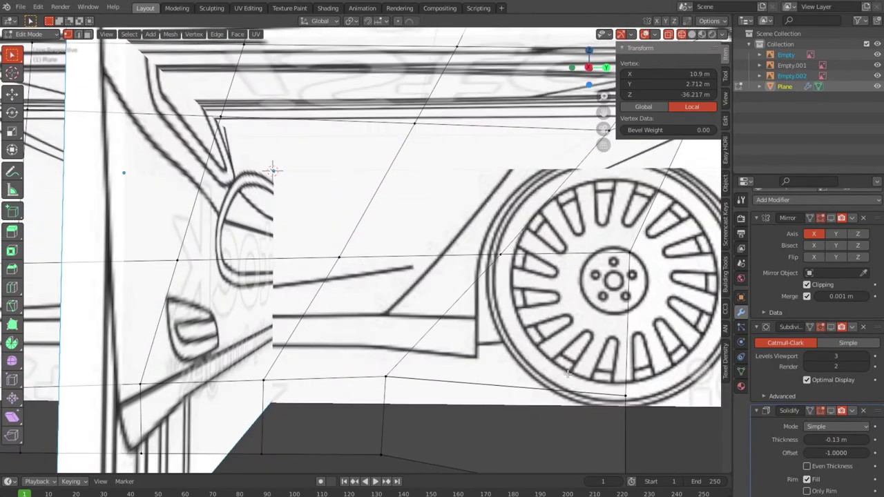
left_click(620, 397)
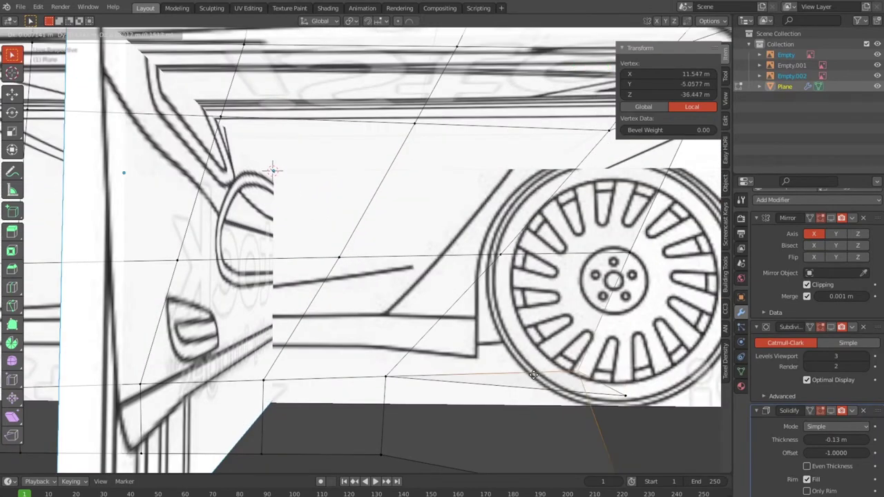
key("Escape")
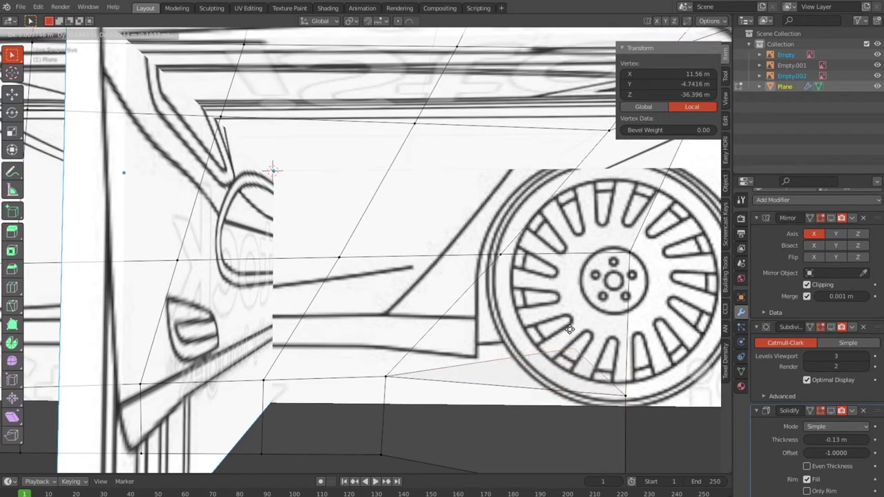
key("x")
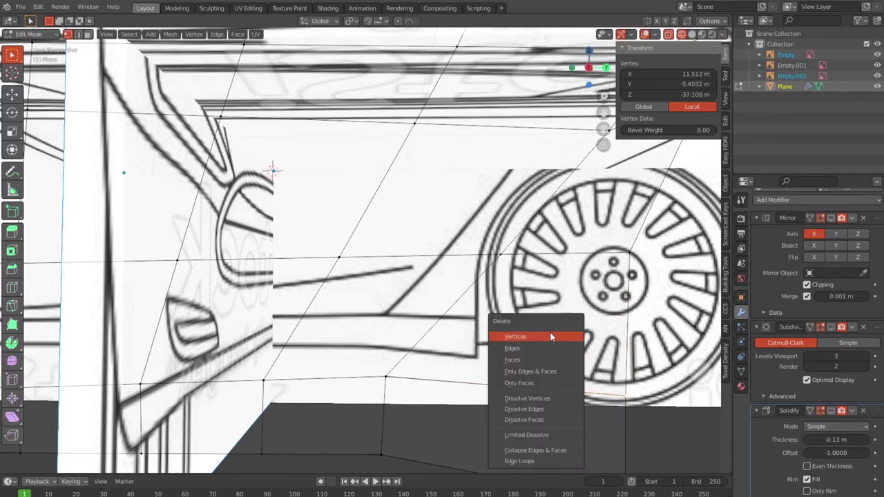
left_click(542, 336)
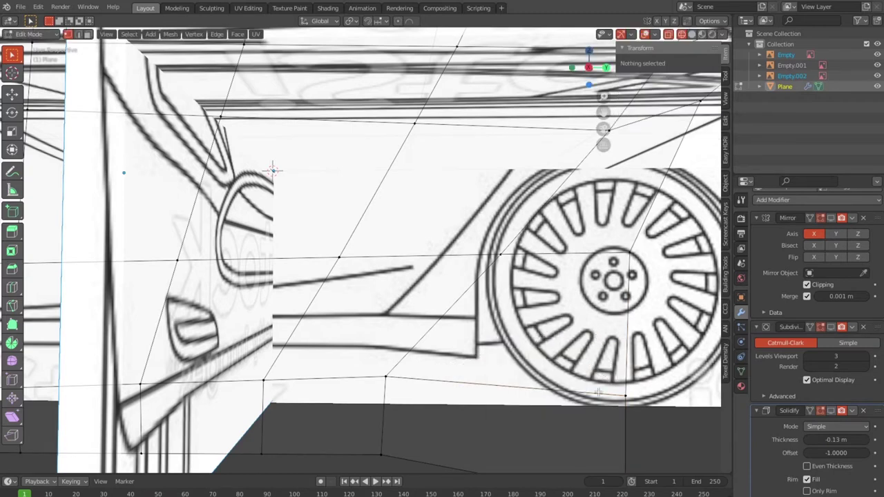
Step: Move the panel's lower corner vertex onto the sill line, then return to Right Orthographic view
left_click(626, 399)
key("g")
left_click(462, 396)
scroll(467, 425, "down", 2)
key("g")
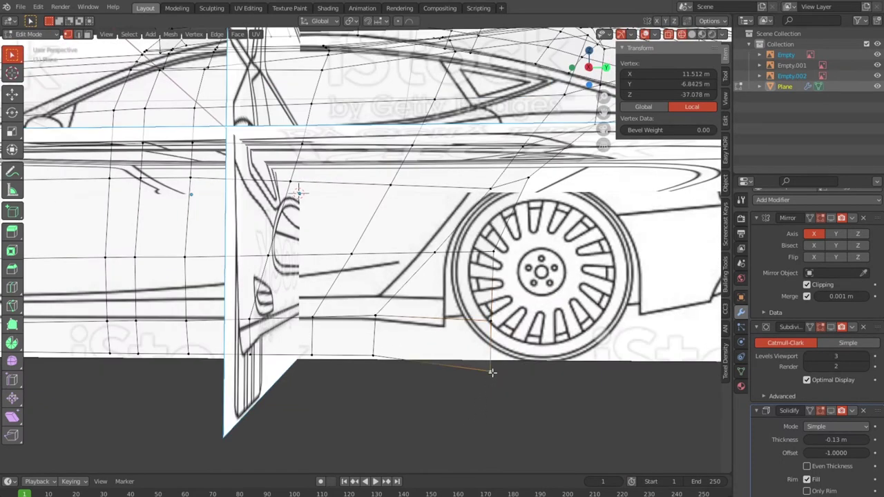
key("g")
right_click(532, 386)
key("KP_3")
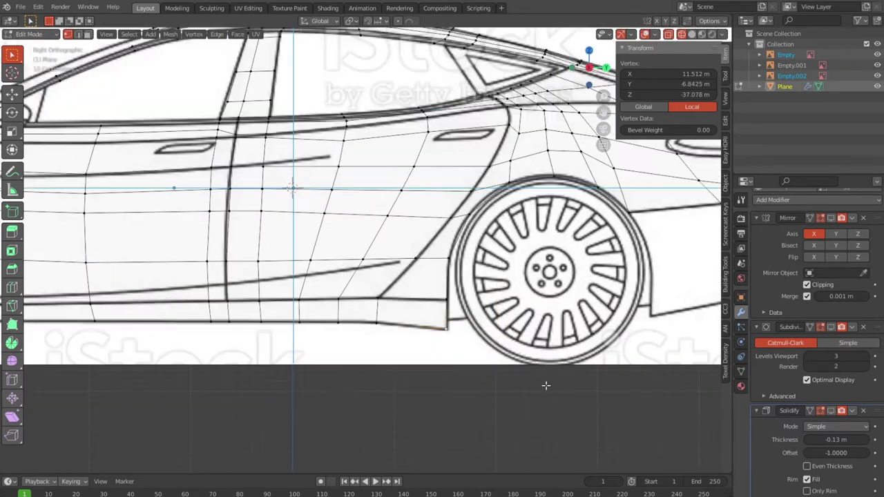
Step: Zoom and pan along the car's side to check the traced body against the blueprint
scroll(494, 368, "up", 1)
scroll(499, 359, "up", 1)
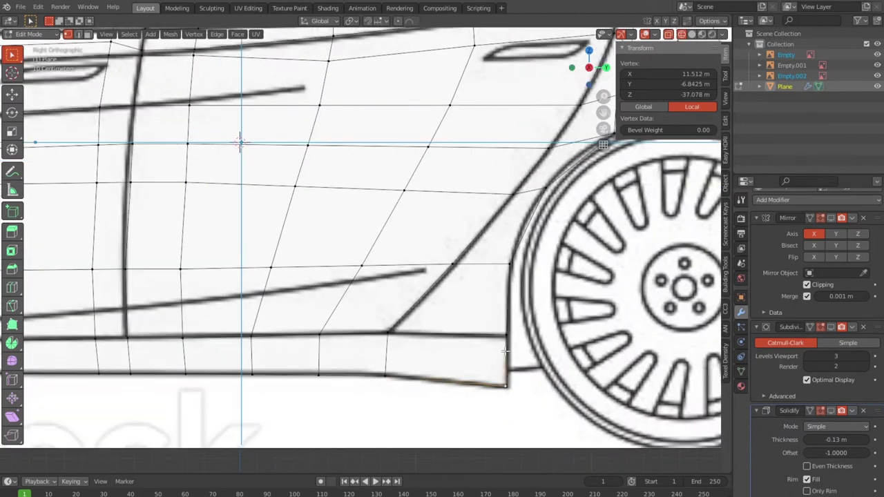
scroll(504, 342, "down", 3)
scroll(455, 342, "down", 1)
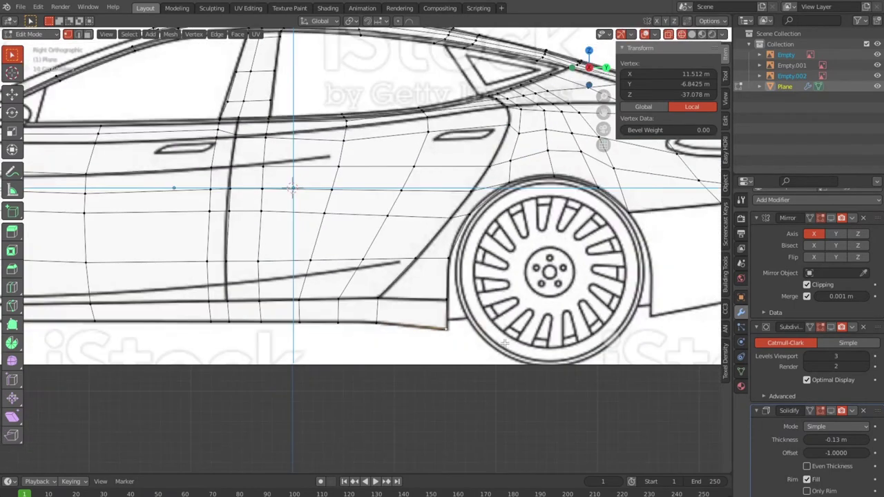
middle_click_drag(402, 339, 493, 390, "shift")
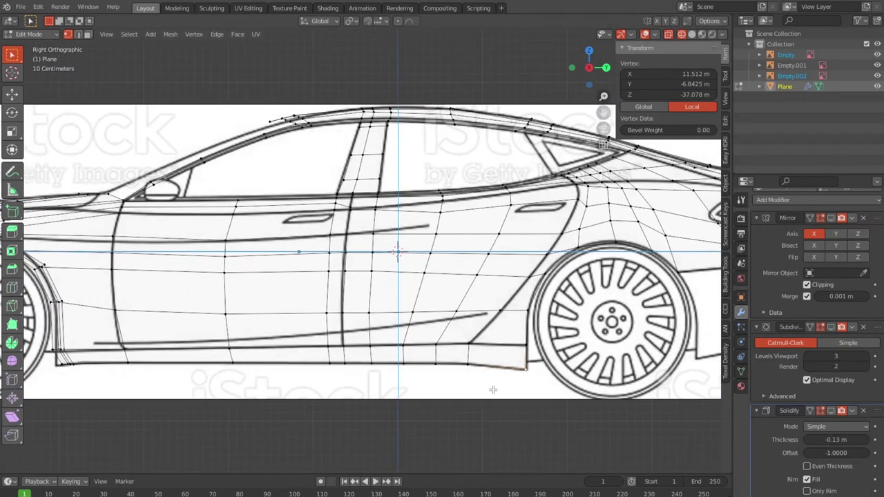
scroll(372, 376, "down", 1)
scroll(373, 376, "down", 1)
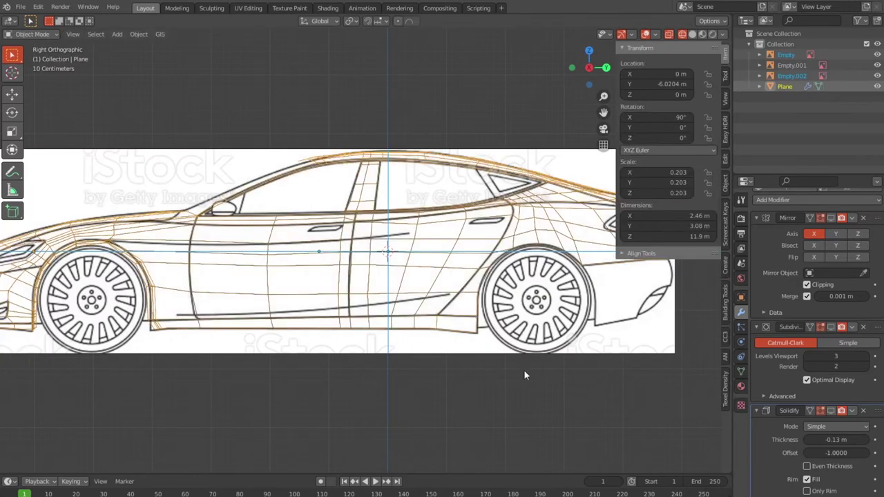
Step: Frame the rear wheel and tail, and select a vertex on the rear lower body edge
middle_click_drag(372, 377, 346, 372, "shift")
scroll(444, 330, "up", 3)
scroll(444, 331, "up", 1)
scroll(444, 331, "up", 1)
scroll(479, 346, "down", 1)
mouse_move(513, 351)
middle_mouse_down("shift")
mouse_move(468, 310)
mouse_move(454, 283)
middle_mouse_up("shift")
left_click(454, 283)
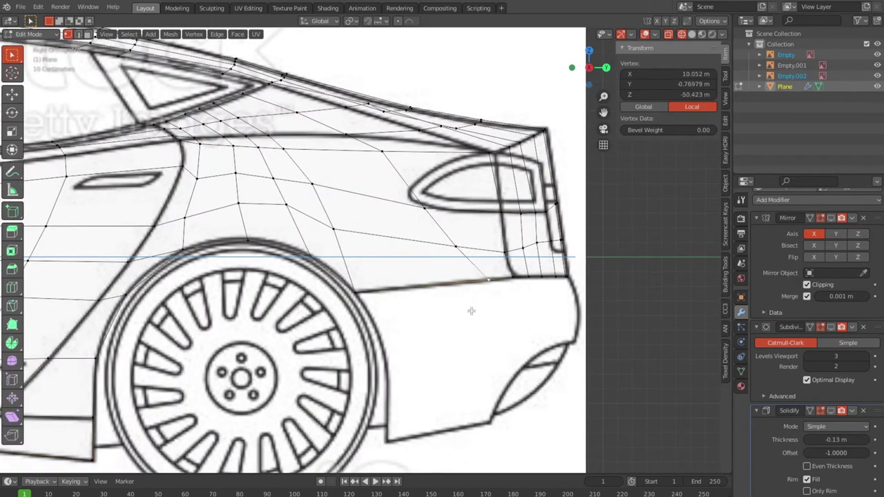
Step: In edge select mode, select the rear bottom edges of the body
left_click(464, 284, "alt")
key("2")
left_click(469, 289)
left_click(470, 284, "alt")
left_click(472, 307)
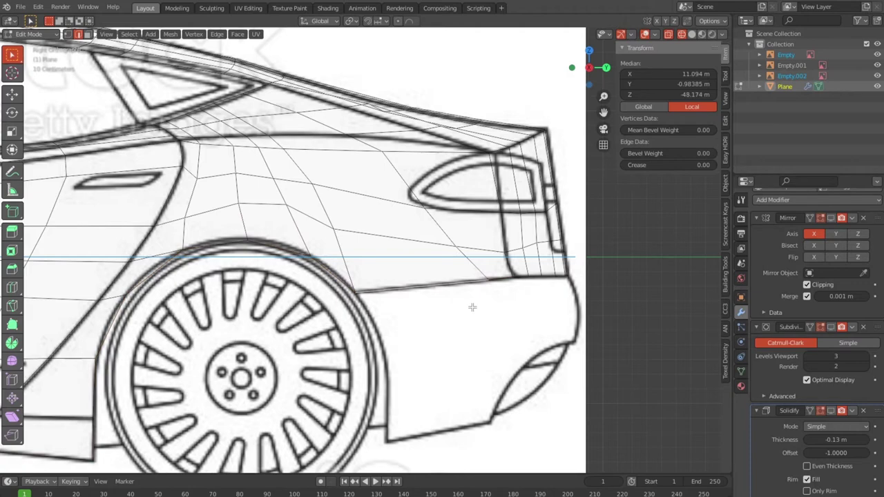
scroll(508, 287, "up", 1)
scroll(517, 303, "up", 1)
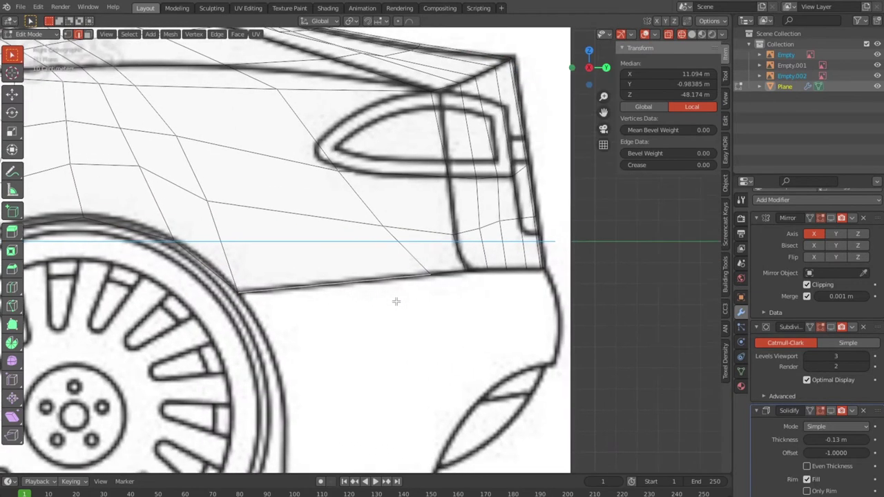
scroll(415, 296, "up", 1)
left_click(428, 264, "shift")
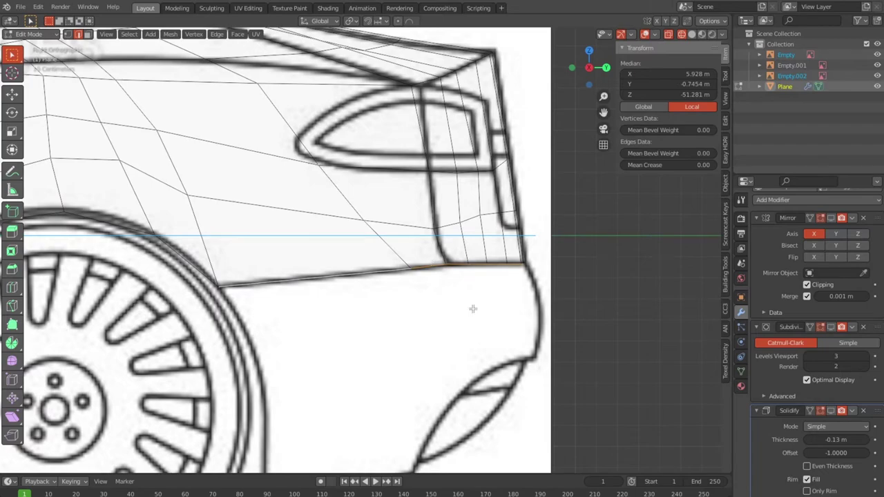
mouse_move(472, 309)
middle_mouse_down()
mouse_move(326, 302)
mouse_move(503, 316)
middle_mouse_up()
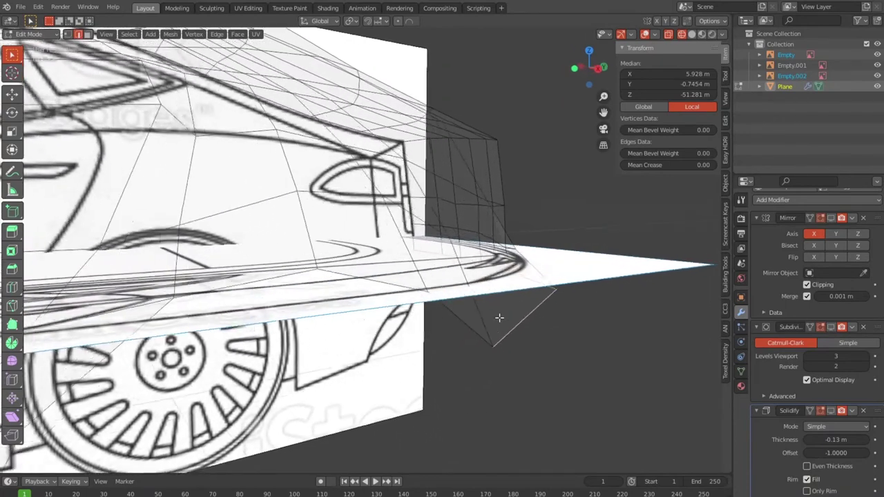
key("KP_3")
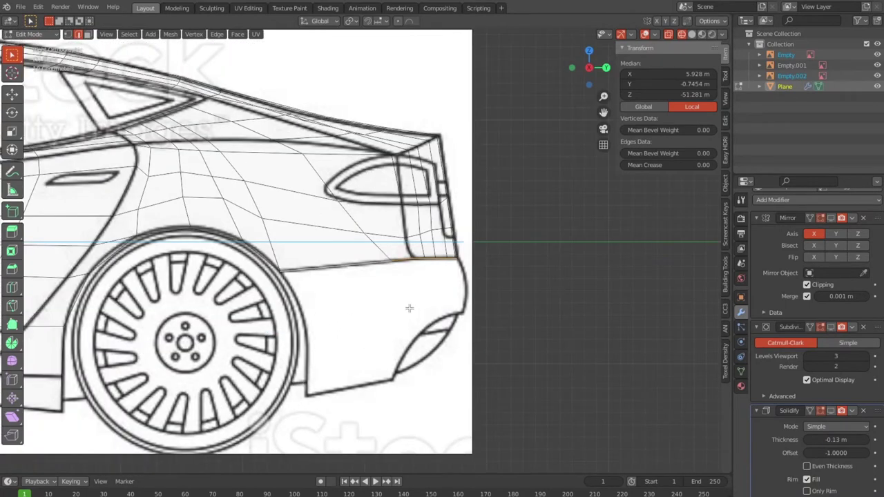
Step: Extrude the rear edges down into a bumper strip and fit its bottom vertices to the outline
key("e")
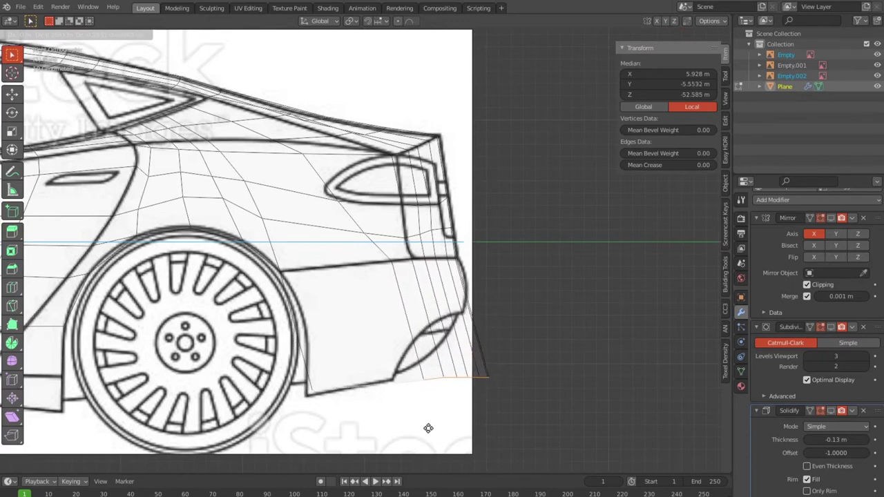
left_click(428, 432)
key("1")
left_click(413, 385)
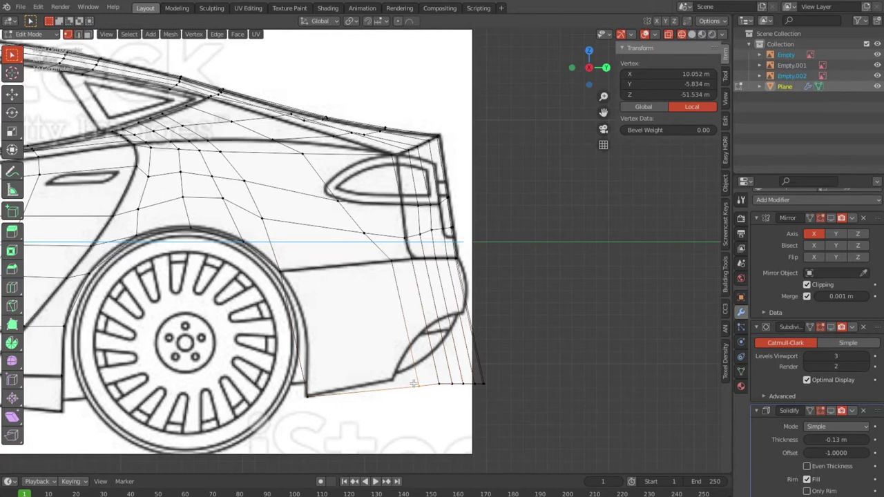
key("g")
left_click(393, 379)
left_click(438, 383)
key("g")
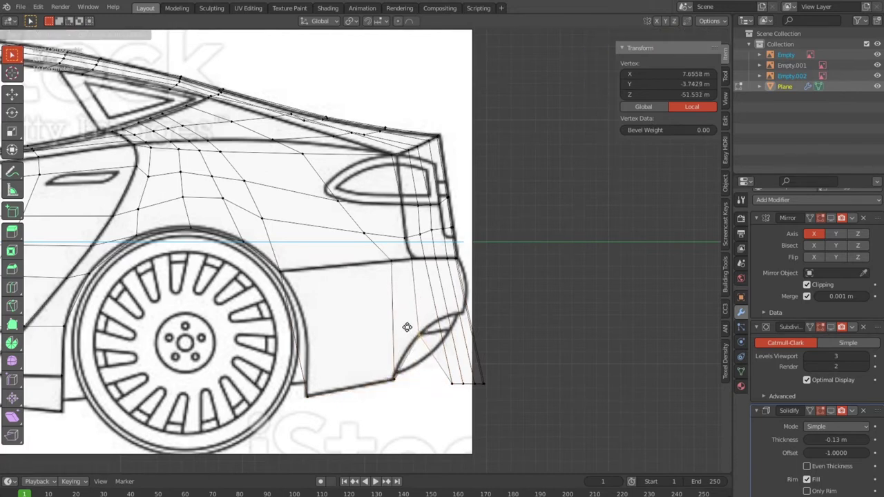
left_click(404, 331)
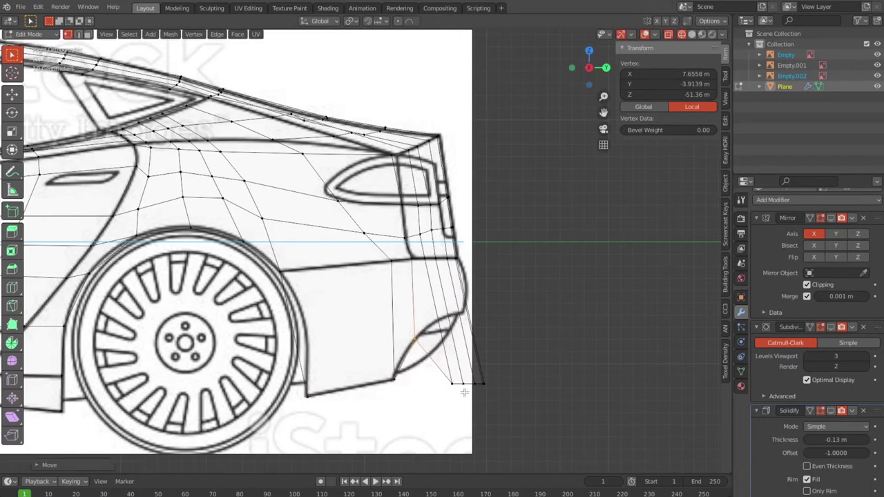
Step: Fit the rear loop and bottom corner vertex to the bumper outline, then add a loop cut across it
left_click(457, 376, "alt")
key("g")
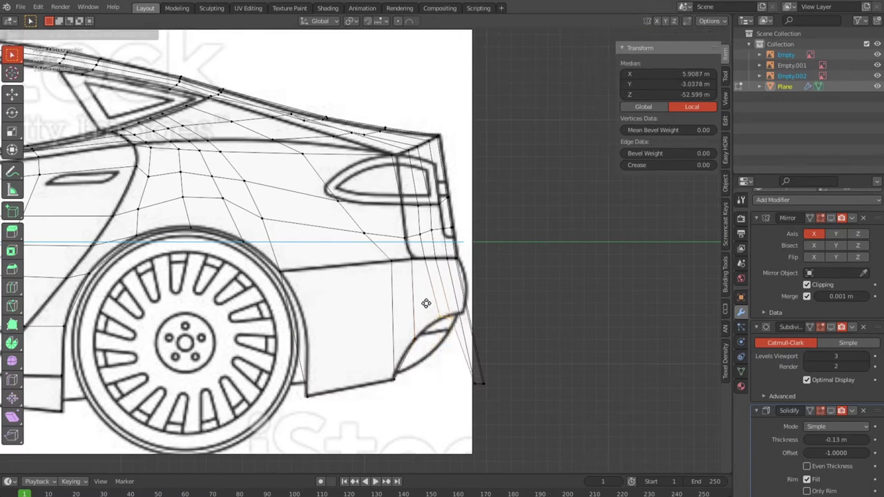
left_click(426, 305)
key("g")
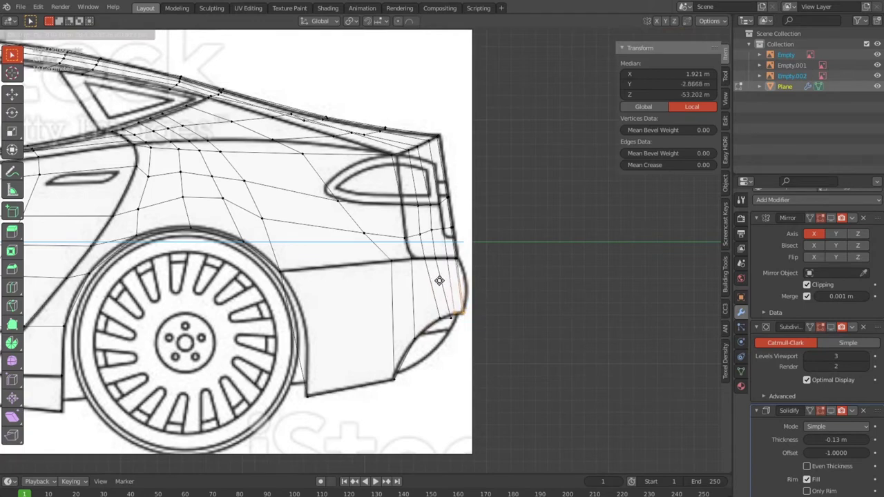
left_click(439, 281)
scroll(457, 323, "up", 5)
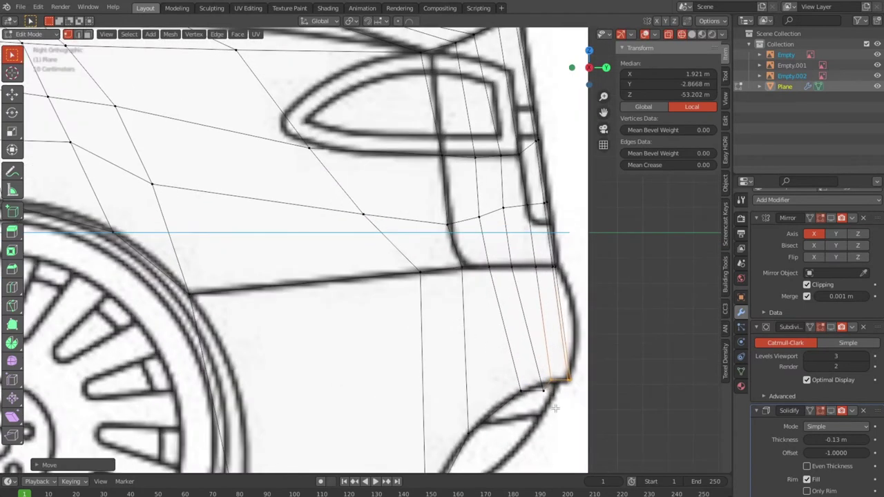
left_click(543, 391)
key("g")
left_click(524, 374)
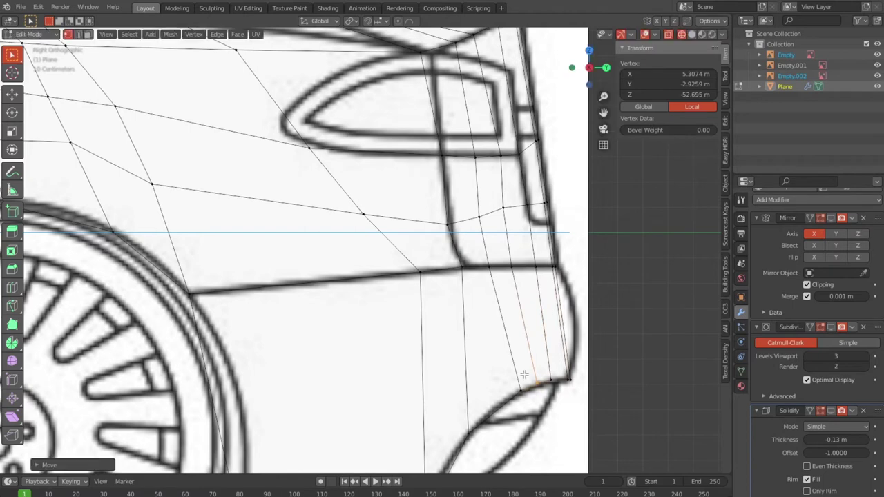
left_click(494, 324)
left_click(501, 328)
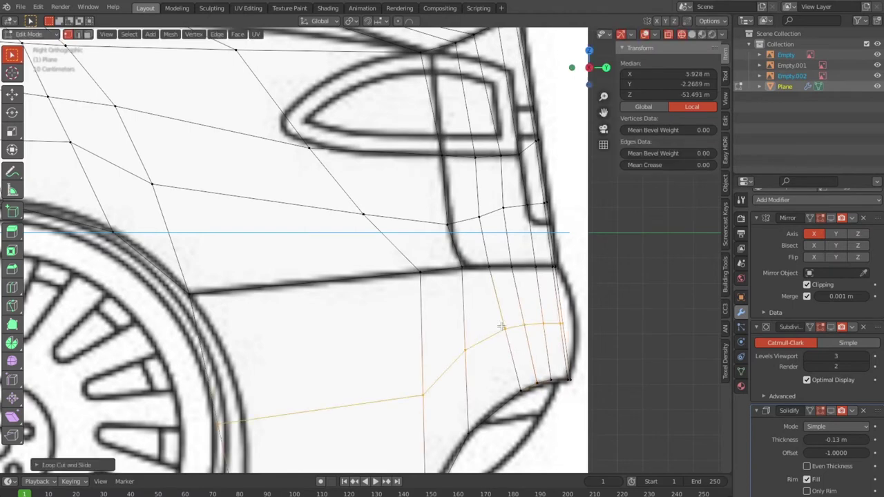
Step: Move the bumper's rear-end edge and the first new-loop vertices onto the bumper outline
left_click(563, 339)
key("g")
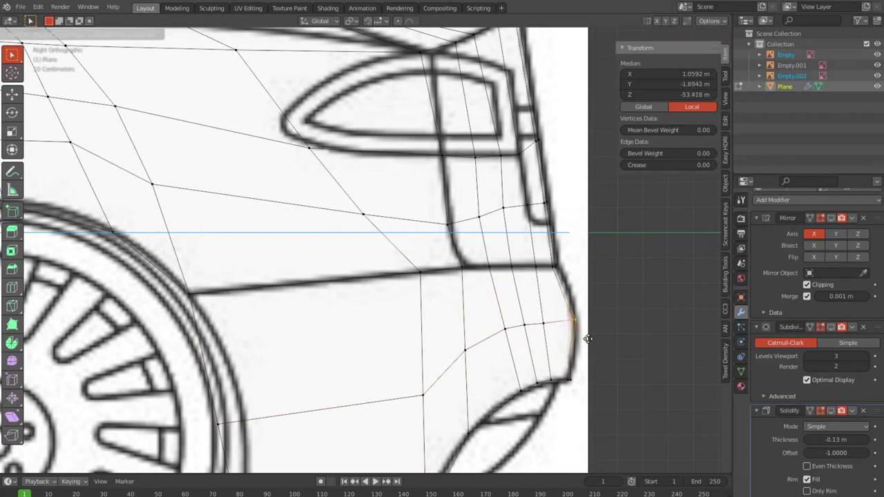
left_click(587, 338)
left_click_drag(548, 323, 558, 323)
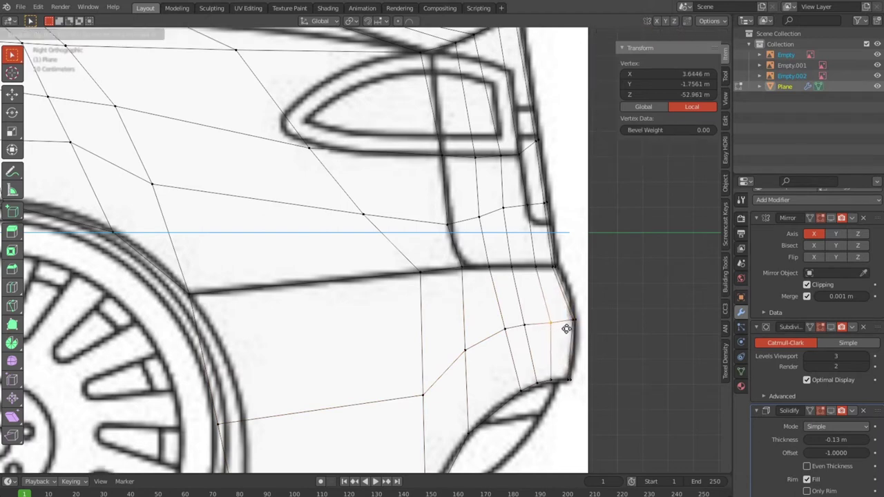
key("g")
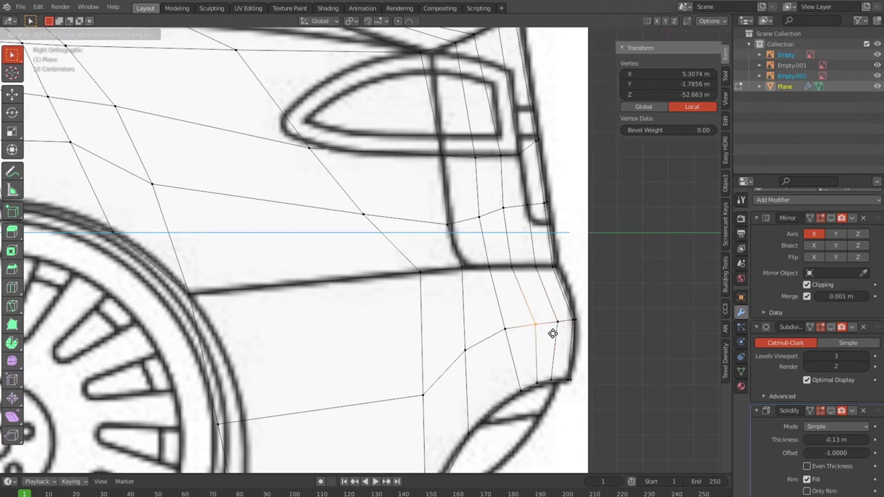
left_click(531, 335)
left_click(504, 329)
key("g")
left_click(535, 333)
left_click(476, 357)
key("g")
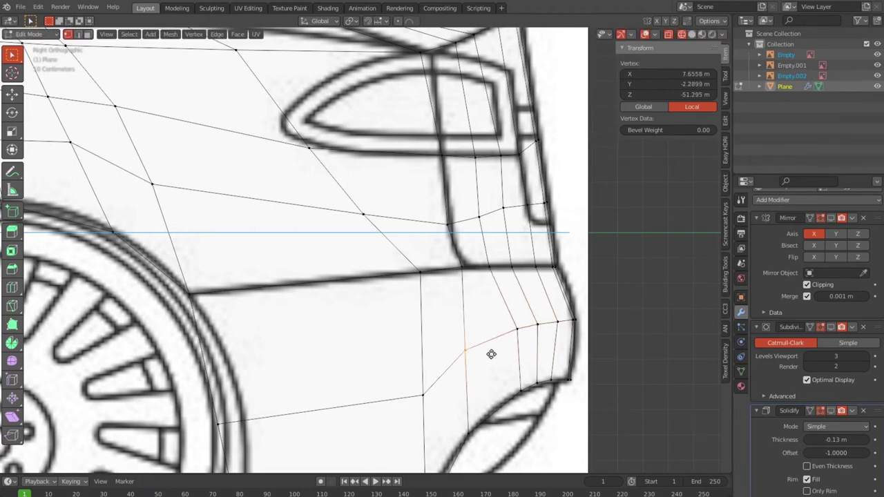
left_click(495, 354)
Step: Zoom in and place the bumper's rear-edge and lower-edge vertices on the blueprint line
scroll(495, 355, "up", 1)
scroll(509, 354, "up", 1)
scroll(509, 355, "up", 2)
scroll(545, 390, "up", 1)
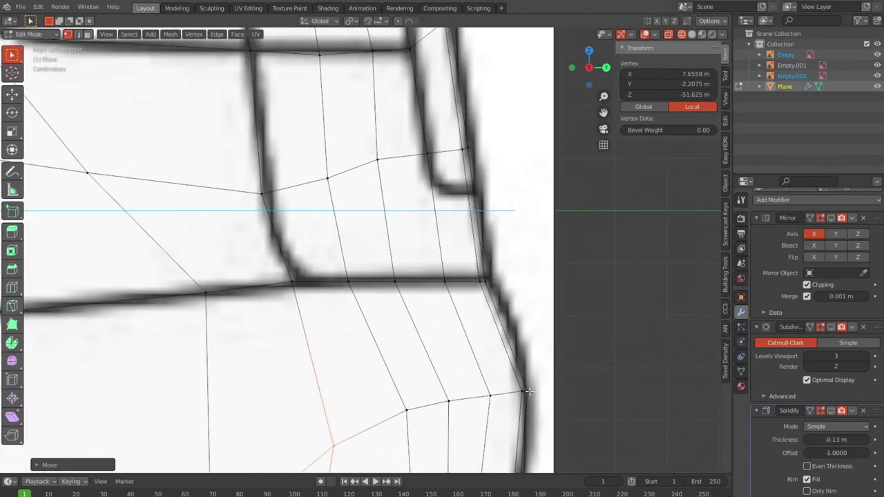
left_click(523, 392)
key("g")
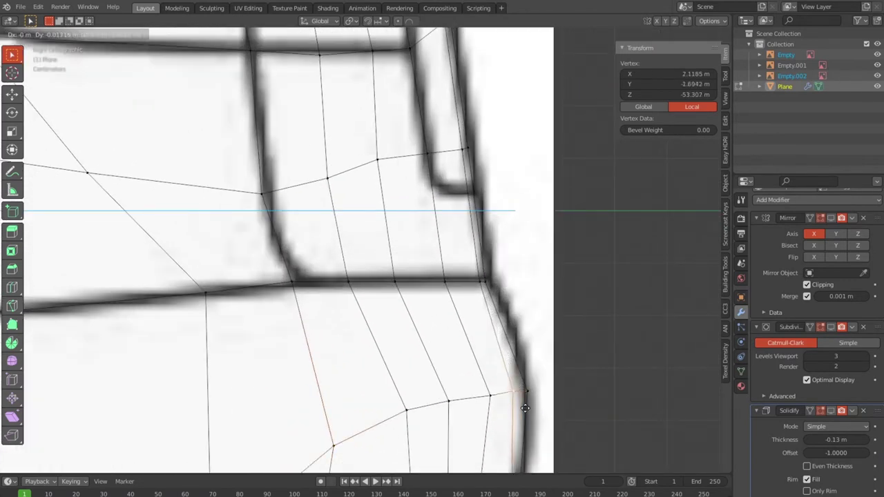
left_click(528, 396)
left_click(528, 395)
key("g")
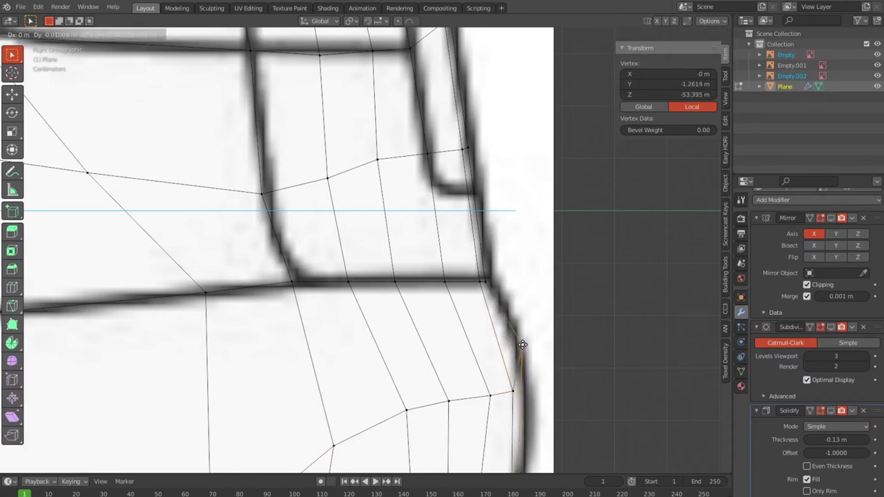
left_click(523, 346)
left_click(512, 391)
key("g")
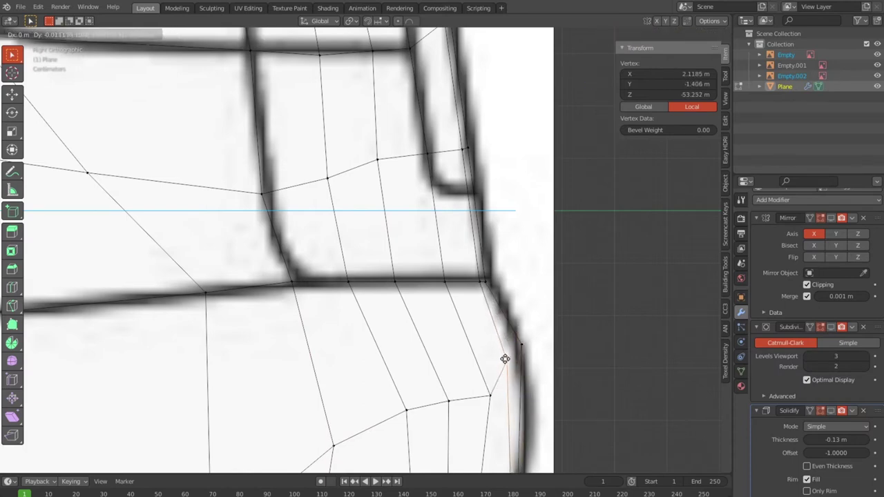
left_click(505, 359)
Step: Drop the remaining bumper vertices onto the bumper curve
left_click(485, 389)
key("g")
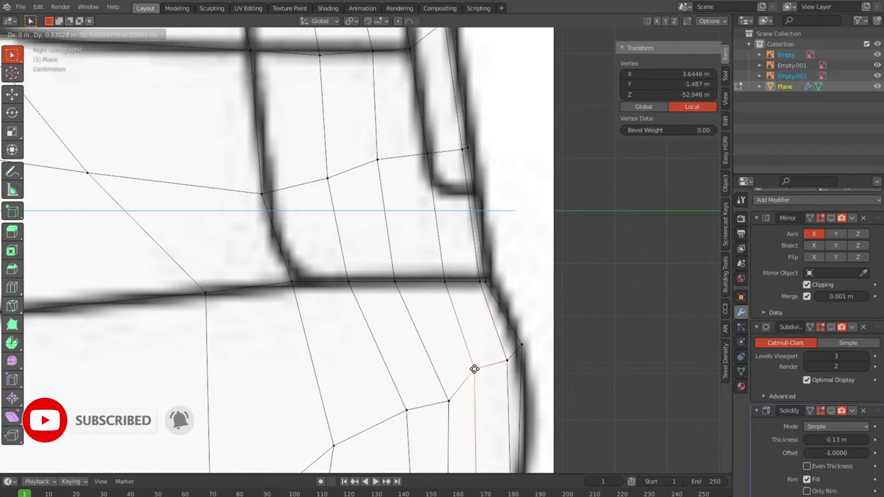
left_click(473, 369)
left_click(450, 401)
key("g")
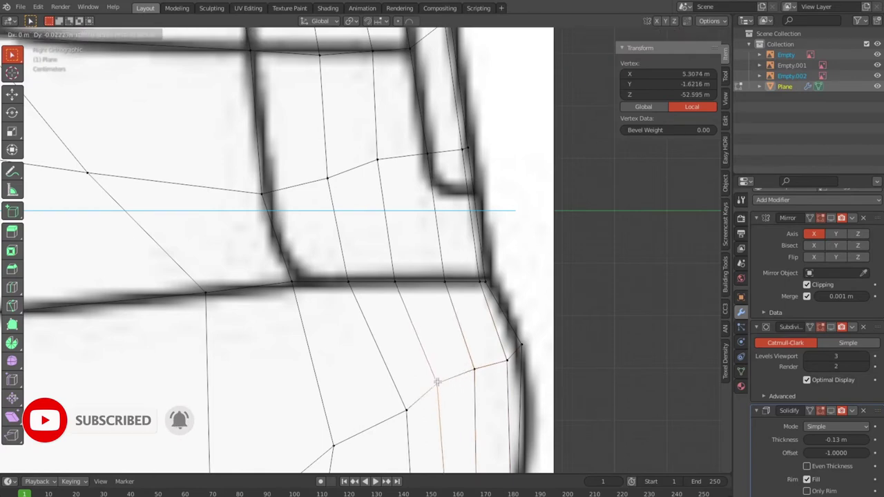
left_click(437, 381)
key("g")
left_click(425, 407)
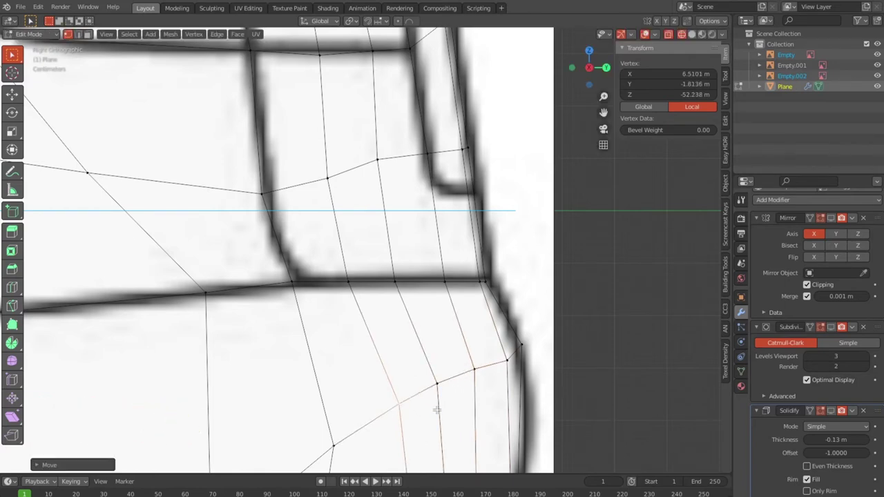
scroll(428, 416, "down", 4)
Step: Align the wheel-arch, lower-panel and upper rear-side vertices with the side blueprint outline
middle_click_drag(321, 396, 404, 322, "shift")
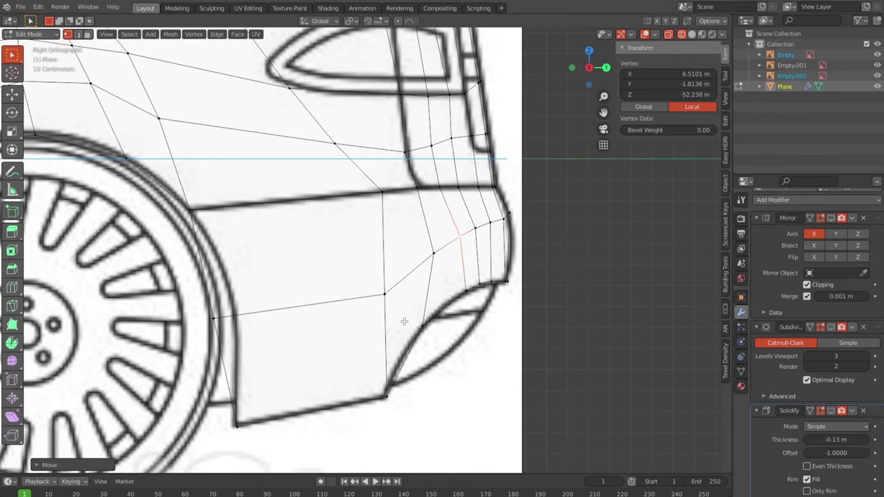
left_click(216, 320)
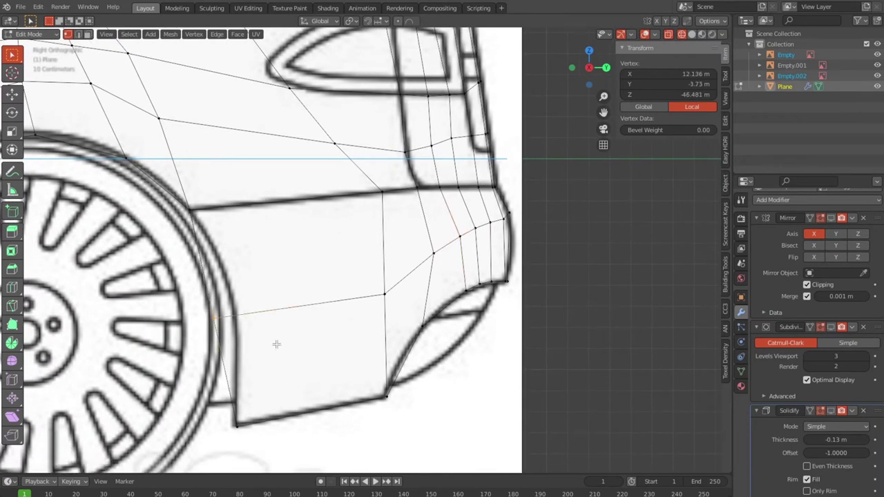
key("g")
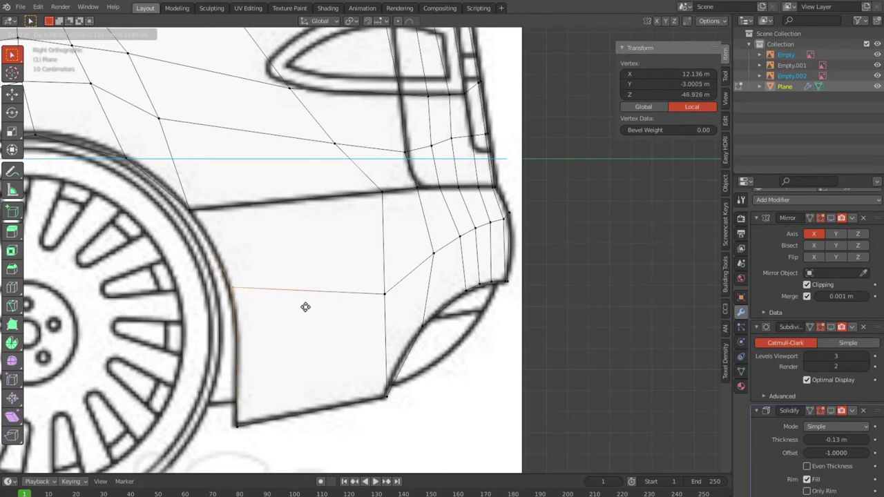
left_click(305, 306)
left_click(370, 288)
key("g")
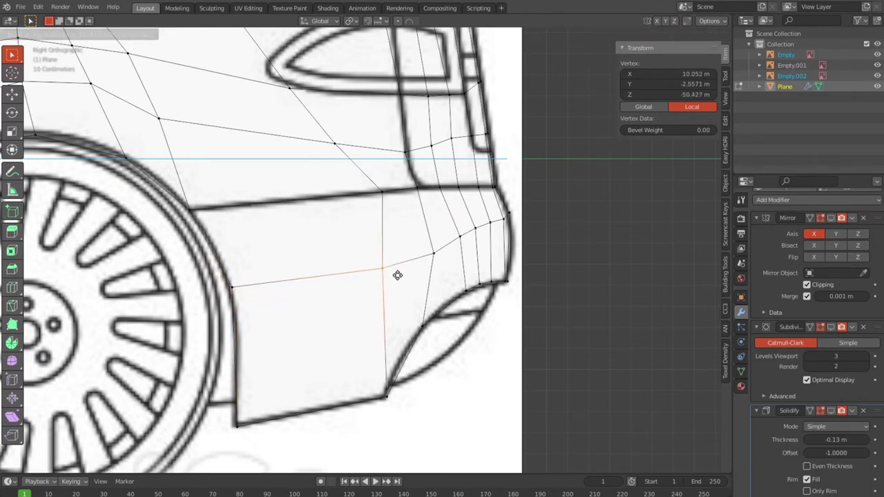
left_click(399, 274)
left_click(385, 190)
key("g")
left_click(344, 195)
left_click(301, 155)
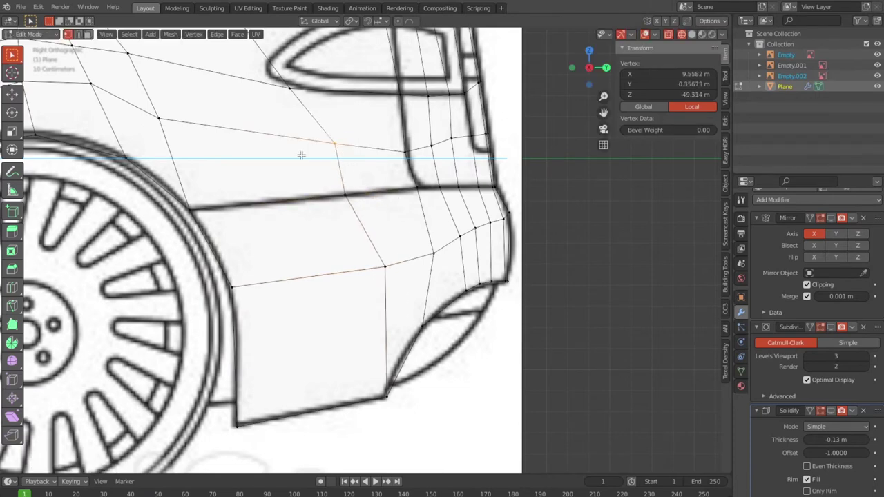
key("g")
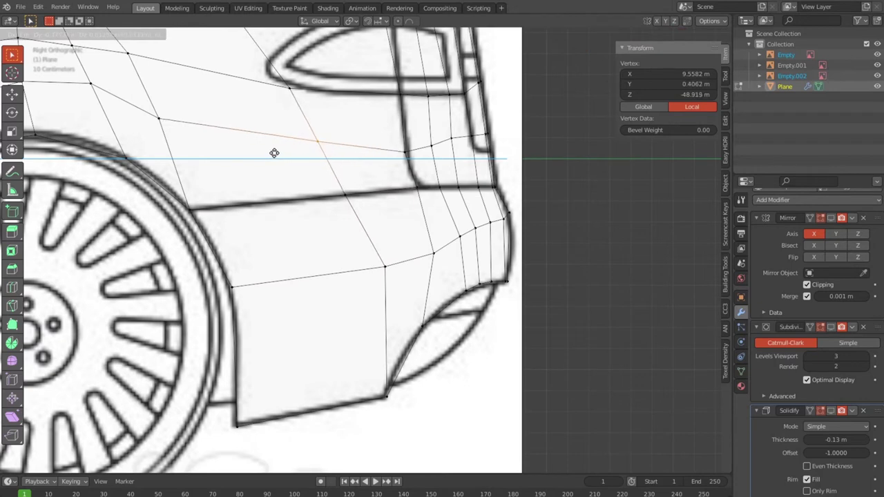
left_click(273, 153)
Step: Set the bumper-corner and rear panel's bottom-corner vertices, then orbit out to view the car
left_click(433, 254)
key("g")
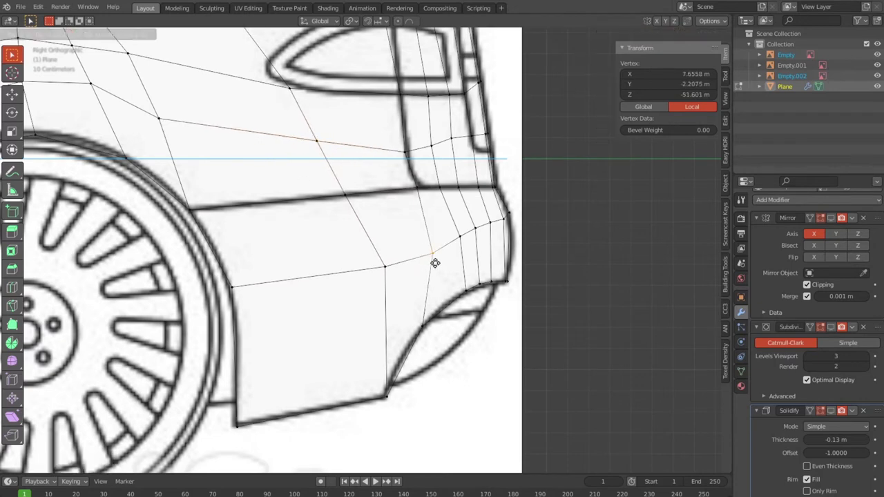
left_click(460, 237)
key("g")
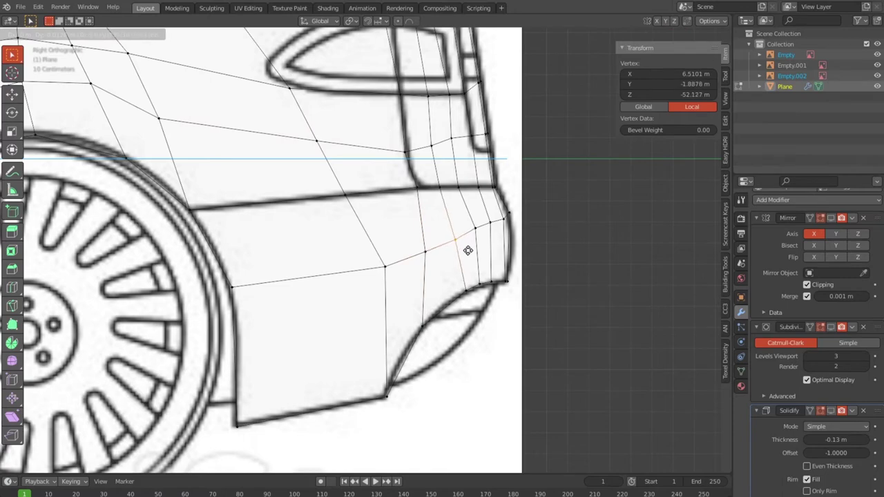
left_click(467, 250)
left_click_drag(360, 380, 355, 379)
key("g")
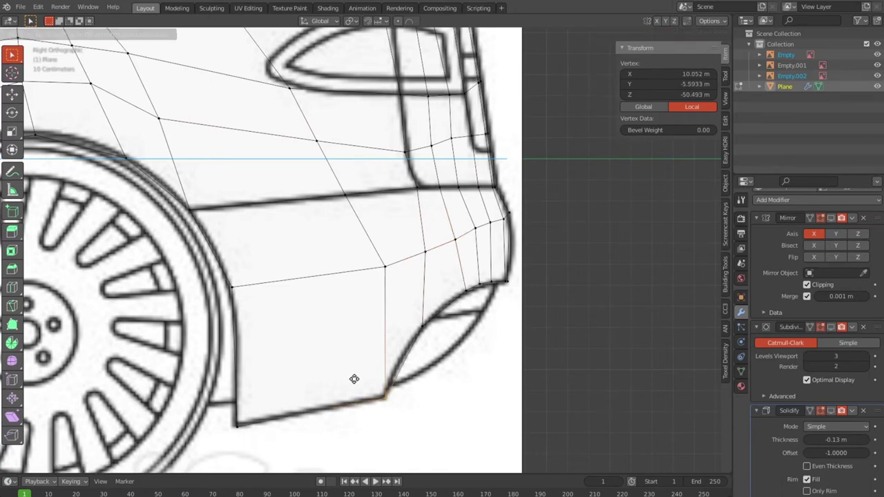
left_click(353, 379)
scroll(398, 361, "down", 3)
scroll(415, 311, "down", 3)
mouse_move(414, 311)
middle_mouse_down()
mouse_move(477, 367)
mouse_move(428, 361)
mouse_move(386, 336)
mouse_move(395, 329)
middle_mouse_up()
key("KP_7")
Step: Zoom into the rear corner and pull its vertices onto the top blueprint's rear outline
scroll(415, 333, "up", 2)
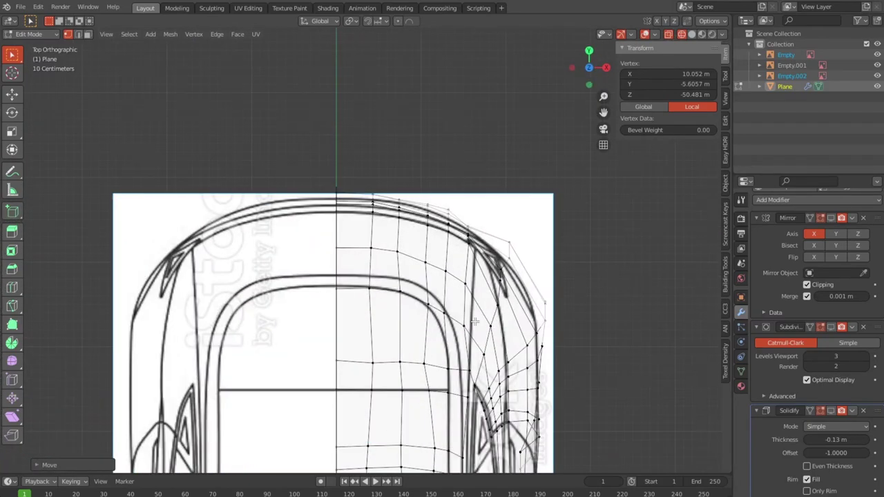
scroll(408, 311, "up", 2)
scroll(399, 280, "up", 3)
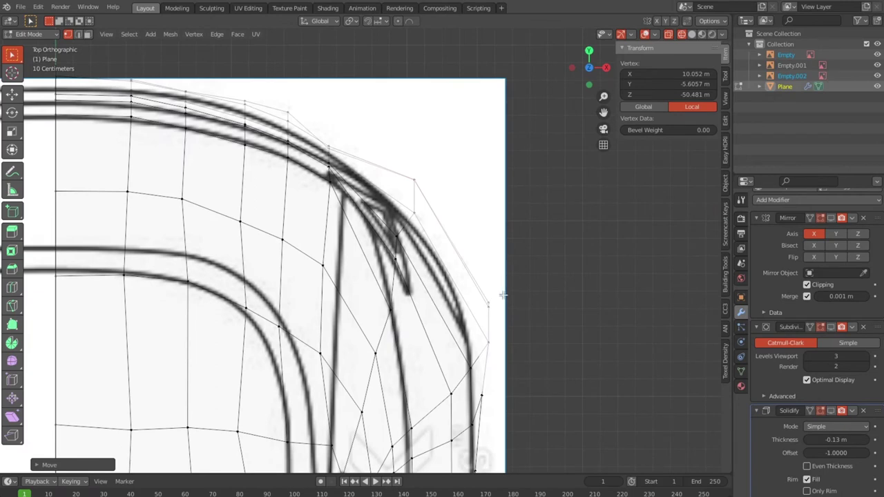
left_click(481, 313, "shift")
key("g")
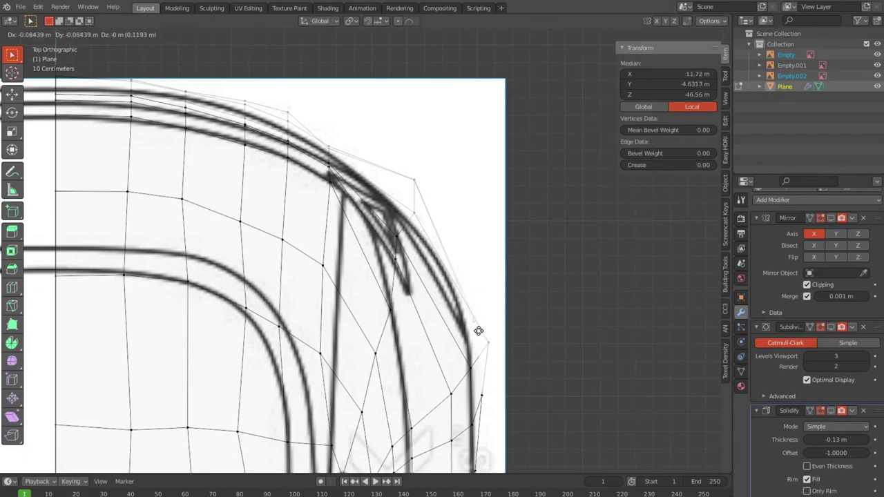
left_click(475, 331)
left_click(492, 340)
key("g")
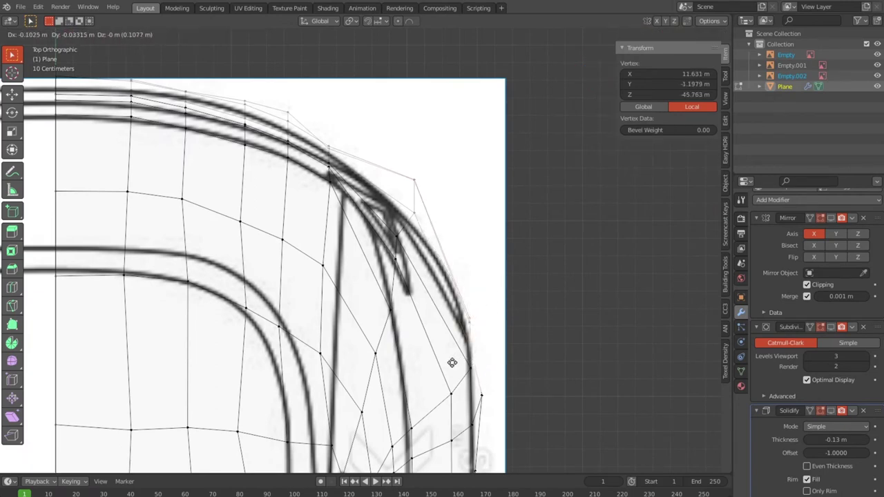
left_click(452, 363)
left_click(453, 380)
key("g")
left_click(444, 379)
left_click(465, 416)
key("g")
left_click(456, 418)
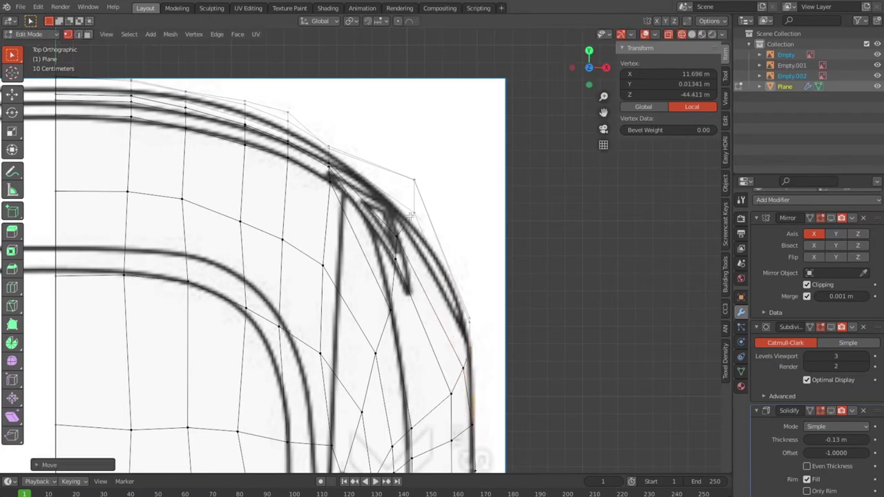
Step: Try moving groups of rear-curve vertices, cancel those moves and deselect everything
left_click_drag(439, 223, 438, 220)
key("g")
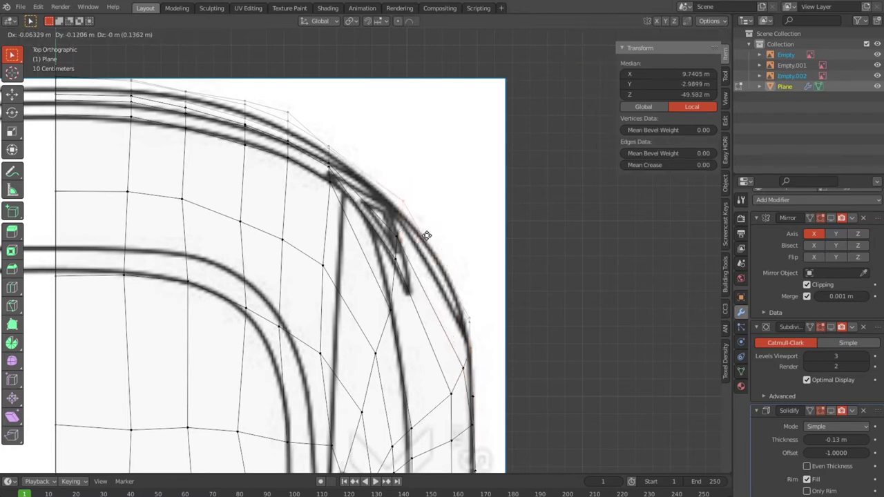
right_click(422, 197)
left_click_drag(397, 302, 388, 319)
key("g")
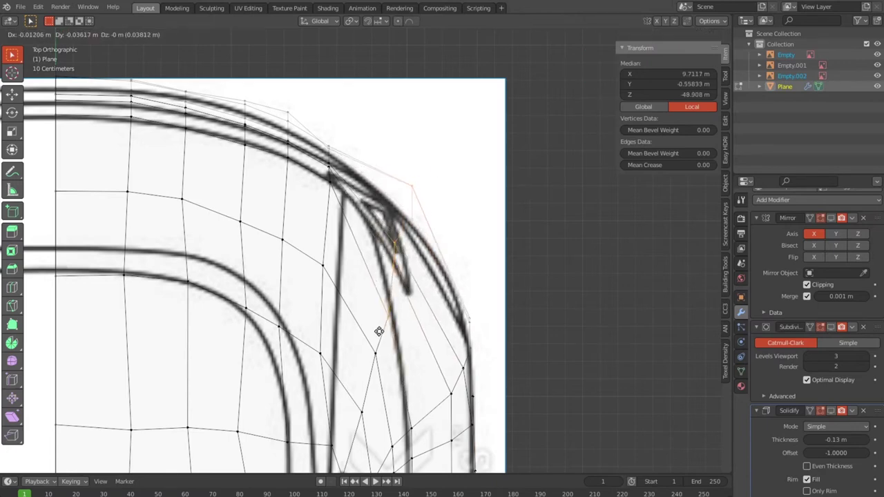
right_click(378, 339)
key("alt+a")
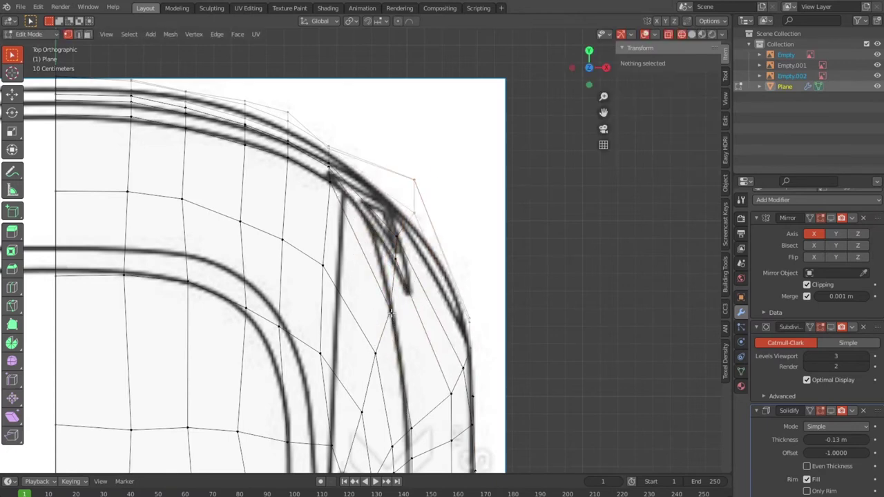
left_click(402, 261)
key("g")
right_click(399, 266)
Step: Place the inner rear-curve vertices on the outline and move the rear top edge loop along it
left_click(391, 231)
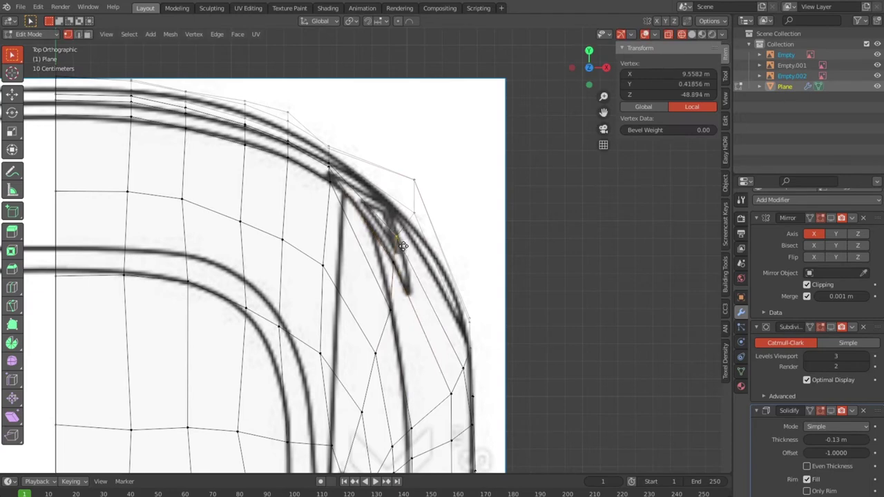
key("g")
left_click(401, 236)
key("g")
left_click(413, 180)
left_click(413, 179, "alt")
key("g")
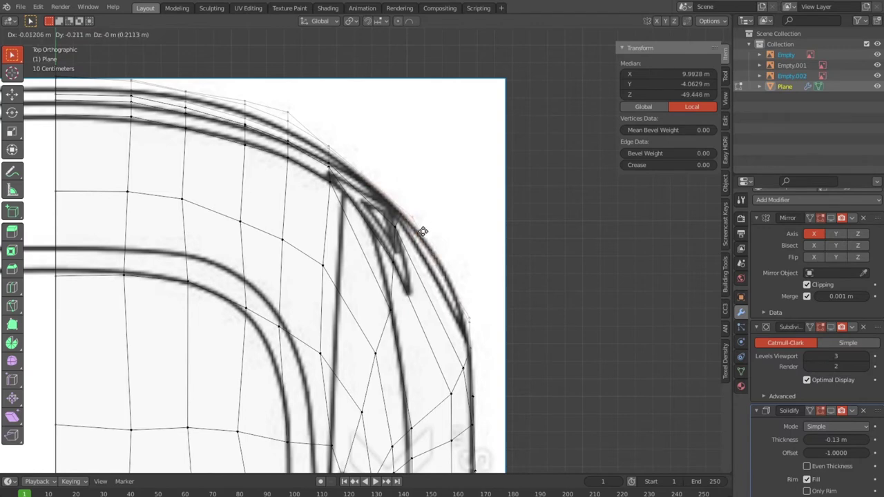
left_click(420, 234)
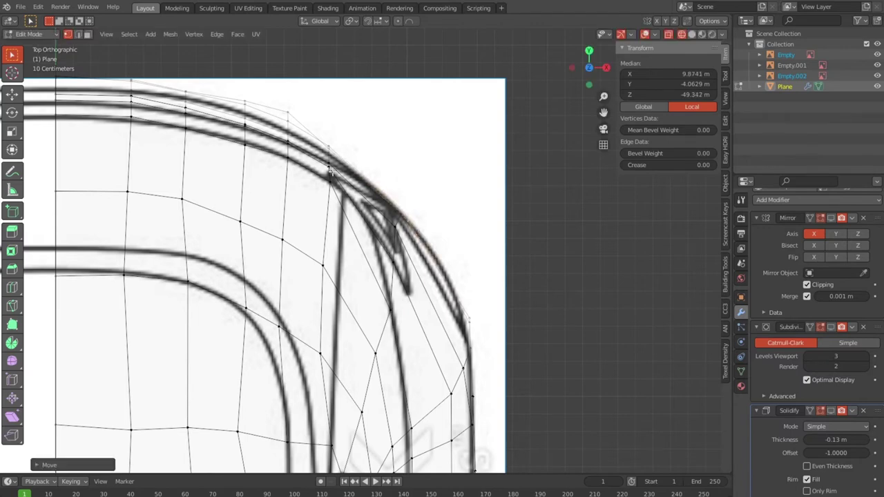
scroll(134, 111, "down", 2)
left_click_drag(137, 116, 346, 201)
key("g")
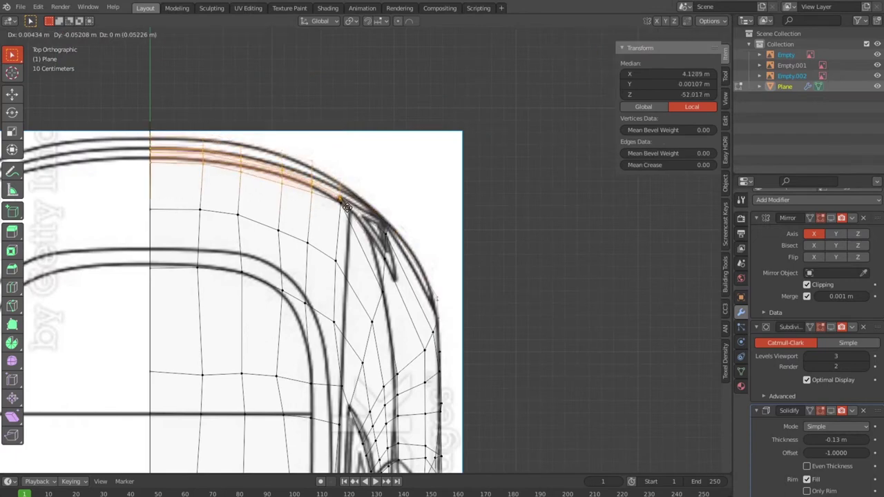
Step: Confirm the top edge loop placement and orbit around the car to review it
left_click(347, 208)
scroll(348, 207, "down", 3)
middle_click_drag(404, 290, 483, 276)
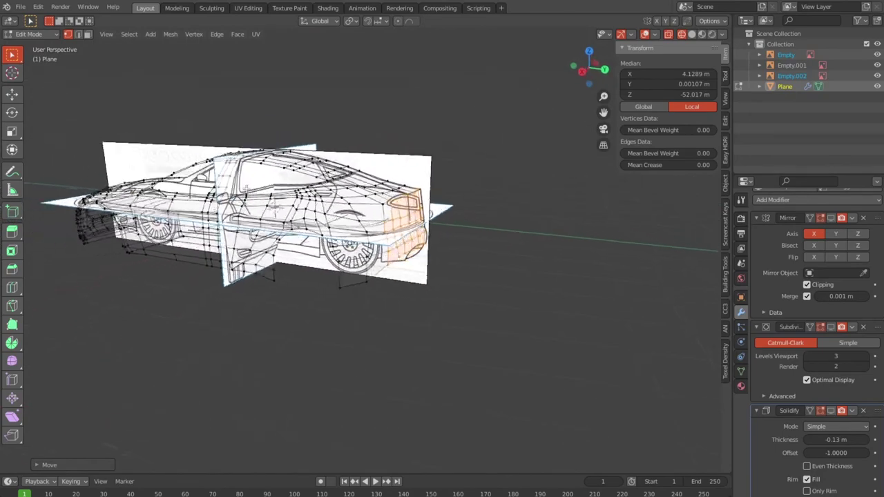
mouse_move(199, 178)
middle_mouse_down()
mouse_move(158, 187)
mouse_move(371, 184)
mouse_move(395, 199)
middle_mouse_up()
scroll(415, 221, "down", 4)
middle_click_drag(434, 245, 501, 264)
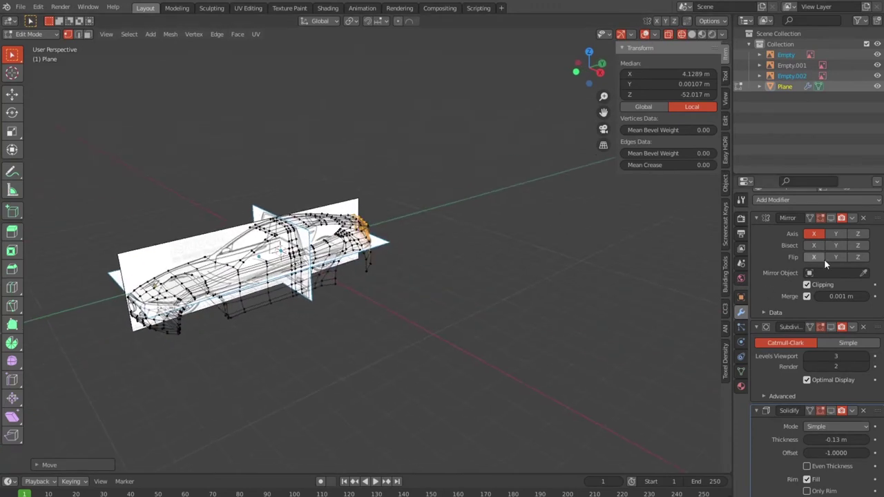
Step: Show Mirror and Solidify on the edit cage, switch to solid shading, and return to Object Mode
left_click(830, 219)
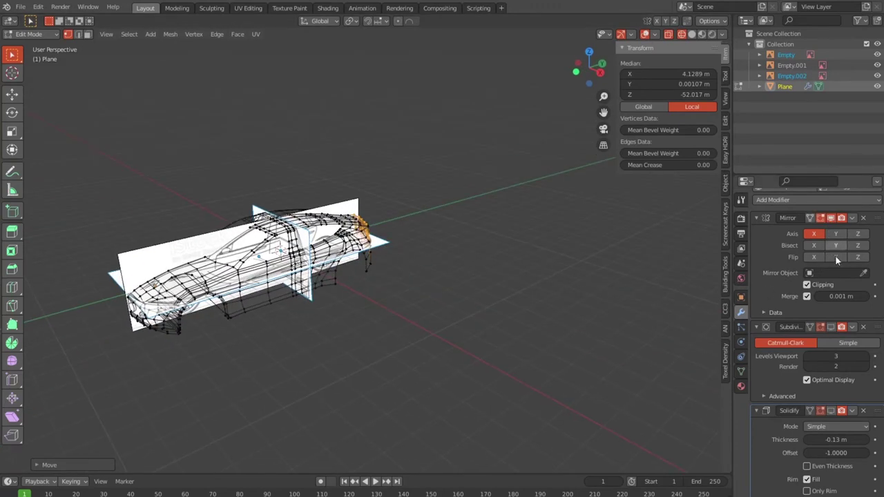
left_click(831, 411)
key("shift+z")
mouse_move(414, 306)
middle_mouse_down()
mouse_move(364, 298)
mouse_move(350, 279)
mouse_move(237, 333)
mouse_move(376, 325)
middle_mouse_up()
key("Tab")
Step: Enter Edit Mode, close in on the bottom rear corner and try connecting its stray vertices
scroll(376, 325, "up", 5)
scroll(376, 327, "up", 2)
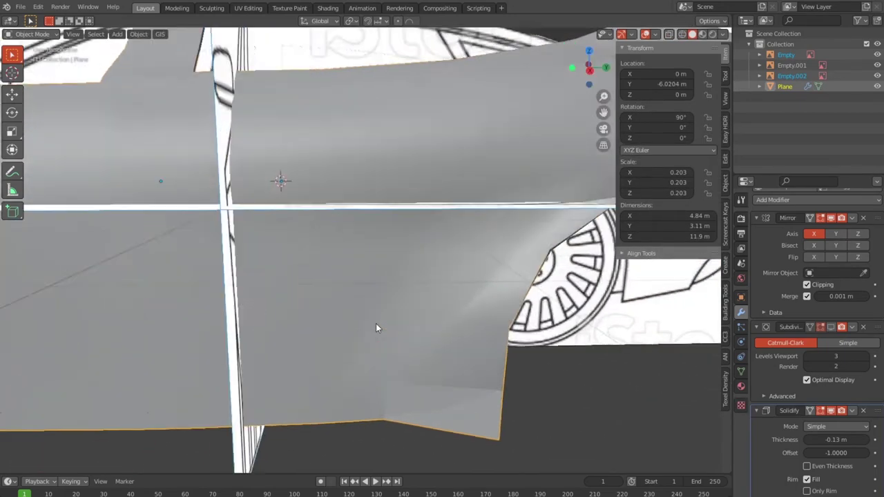
scroll(376, 328, "up", 2)
scroll(376, 327, "down", 4)
key("Tab")
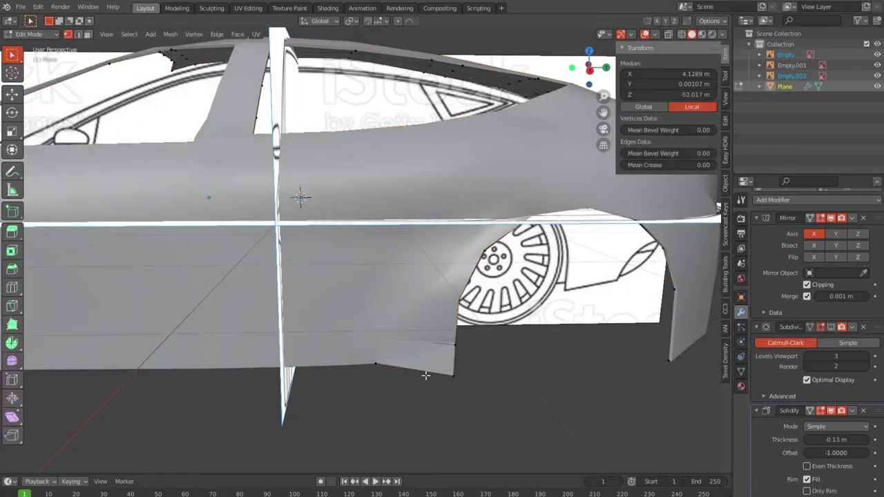
scroll(426, 373, "up", 3)
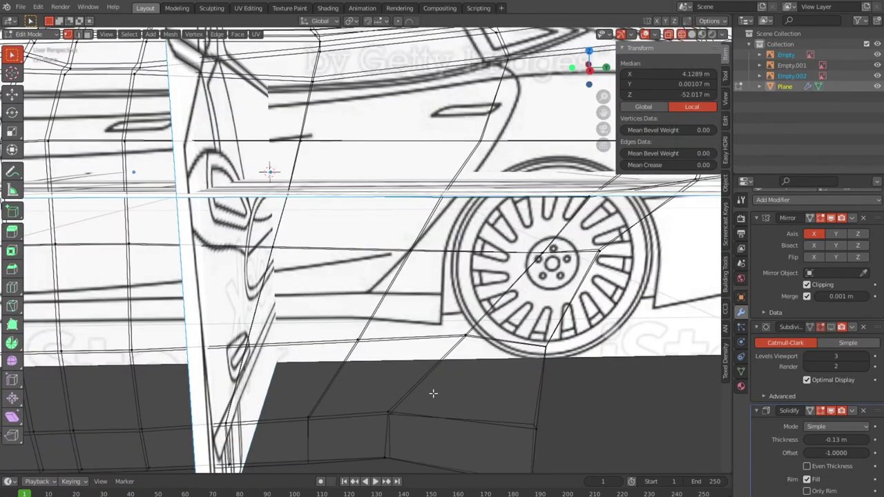
middle_click_drag(432, 393, 418, 315)
left_click(357, 314)
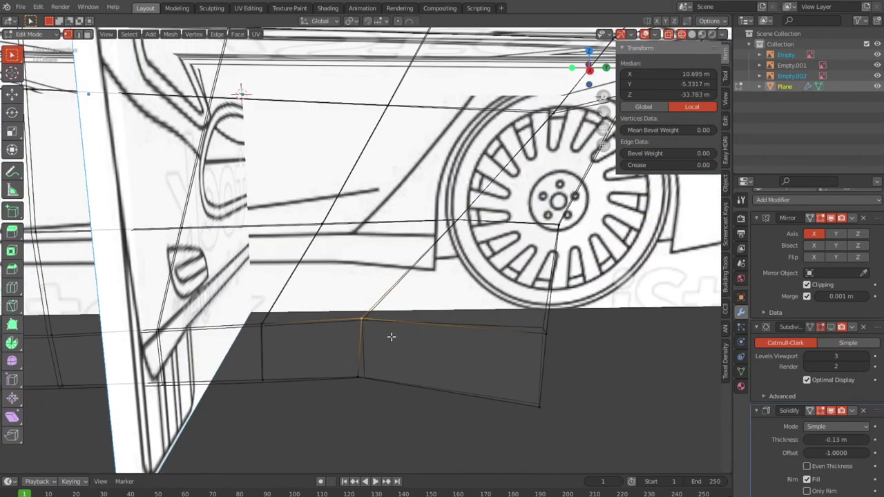
key("j")
right_click(381, 329)
Step: Merge four groups of stray bottom-corner vertices At Center
key("m")
left_click(333, 312)
left_click_drag(537, 312, 560, 349)
key("m")
left_click(555, 349)
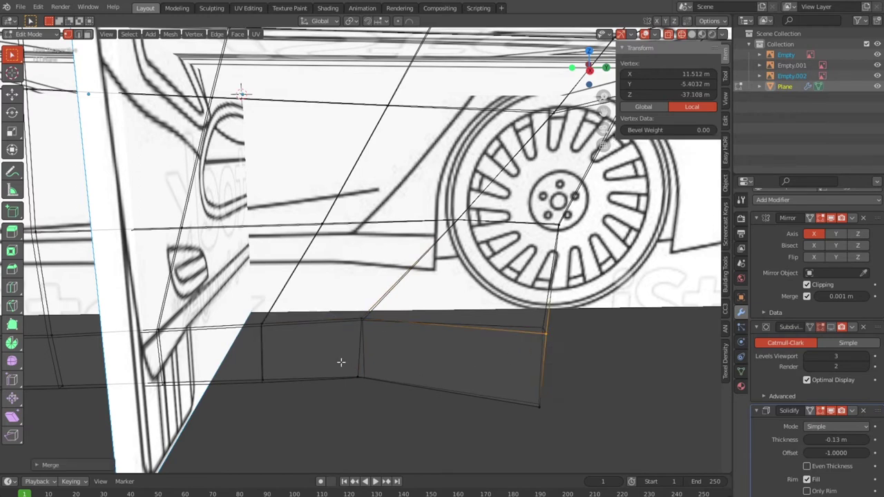
left_click_drag(343, 363, 384, 391)
key("m")
left_click(384, 393)
left_click_drag(507, 375, 559, 420)
key("m")
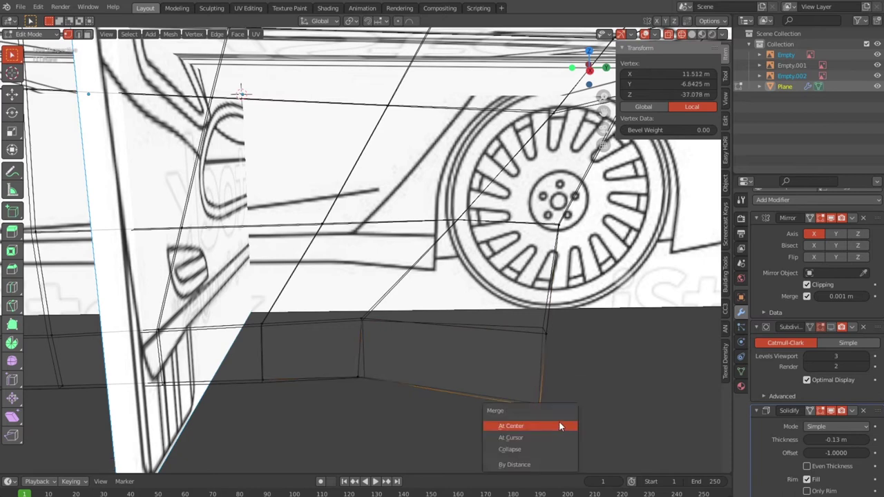
left_click(556, 423)
Step: Switch to solid shading, select the whole body mesh and recalculate its normals
key("shift+z")
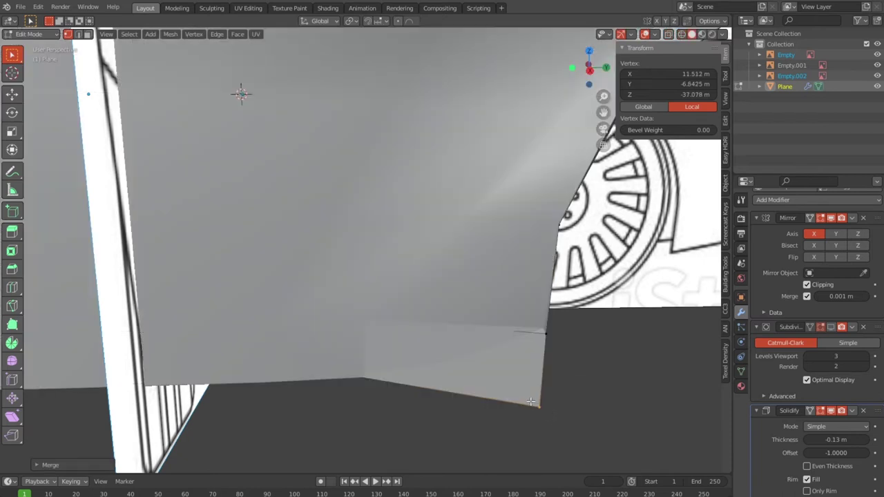
middle_click_drag(524, 393, 522, 391)
key("l")
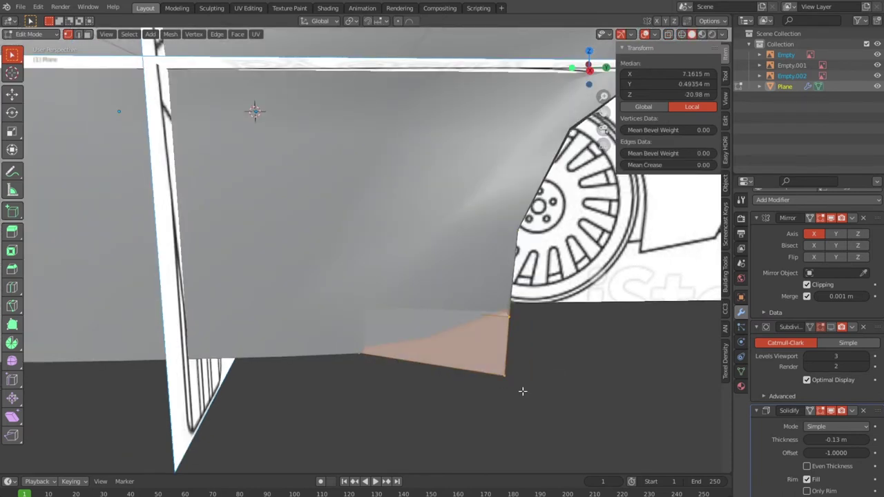
key("shift+n")
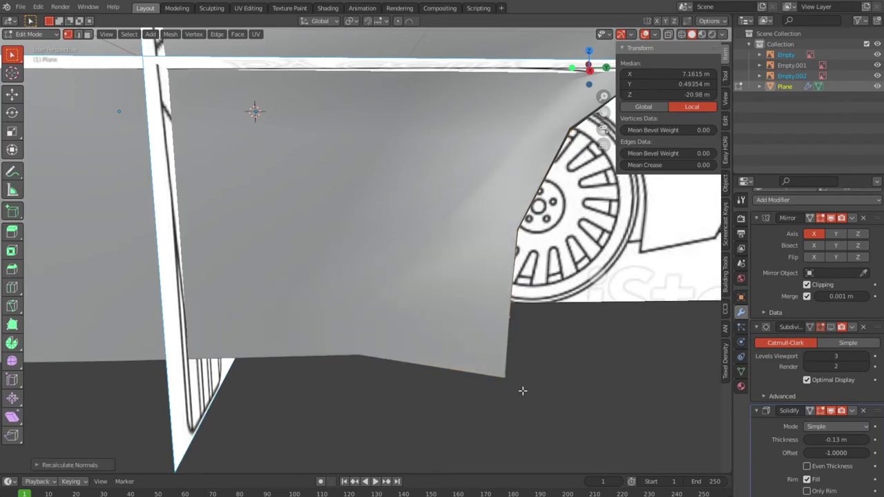
mouse_move(523, 391)
middle_mouse_down()
mouse_move(380, 365)
mouse_move(393, 351)
mouse_move(370, 343)
mouse_move(437, 332)
mouse_move(513, 363)
mouse_move(570, 415)
middle_mouse_up()
Step: Enable the Subdivision modifier in the viewport and in edit mode, leaving on-cage off
scroll(552, 400, "down", 5)
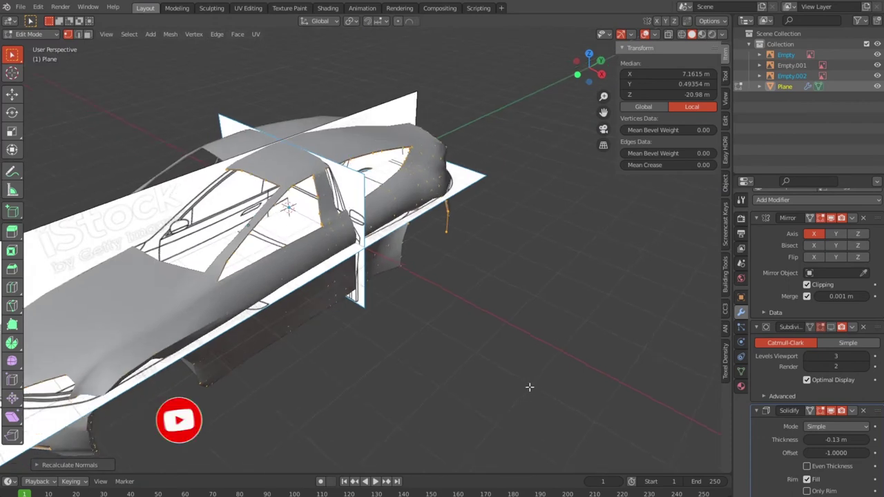
middle_click_drag(523, 386, 537, 378)
mouse_move(468, 374)
middle_mouse_down()
mouse_move(508, 366)
mouse_move(592, 379)
mouse_move(595, 367)
mouse_move(570, 355)
mouse_move(538, 306)
mouse_move(412, 329)
mouse_move(417, 355)
middle_mouse_up()
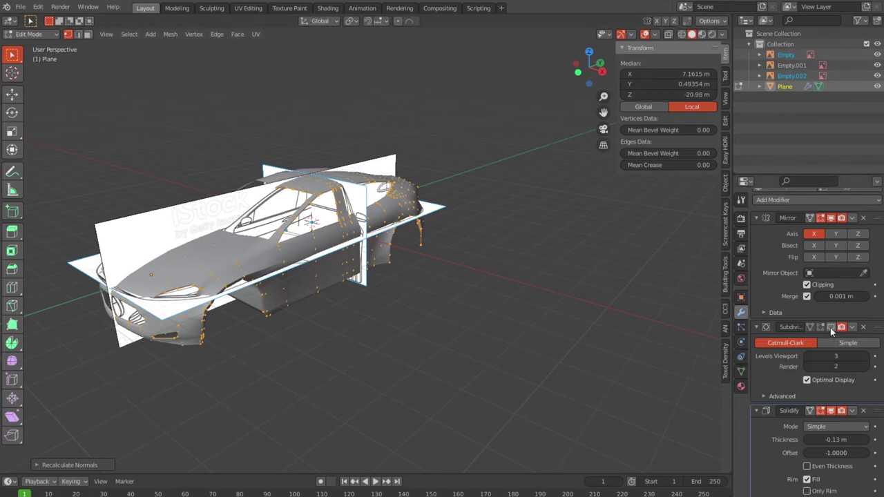
left_click(831, 327)
left_click(819, 327)
left_click(809, 327)
left_click(810, 327)
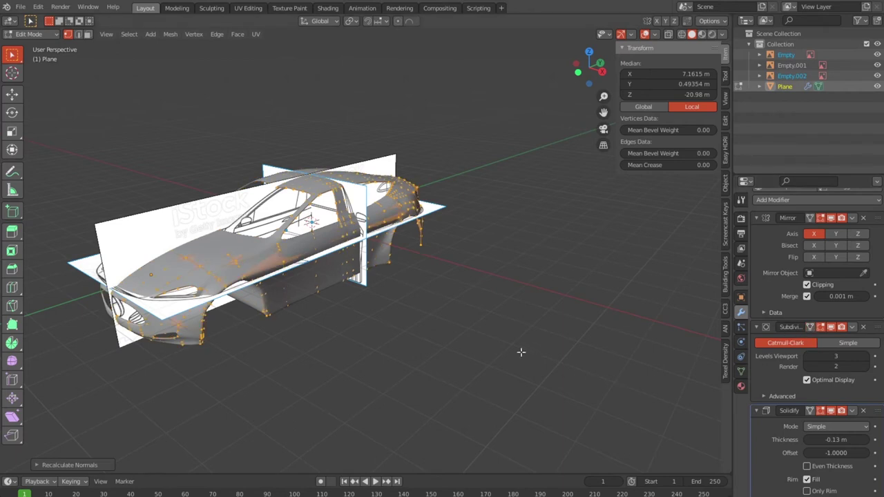
scroll(510, 342, "down", 2)
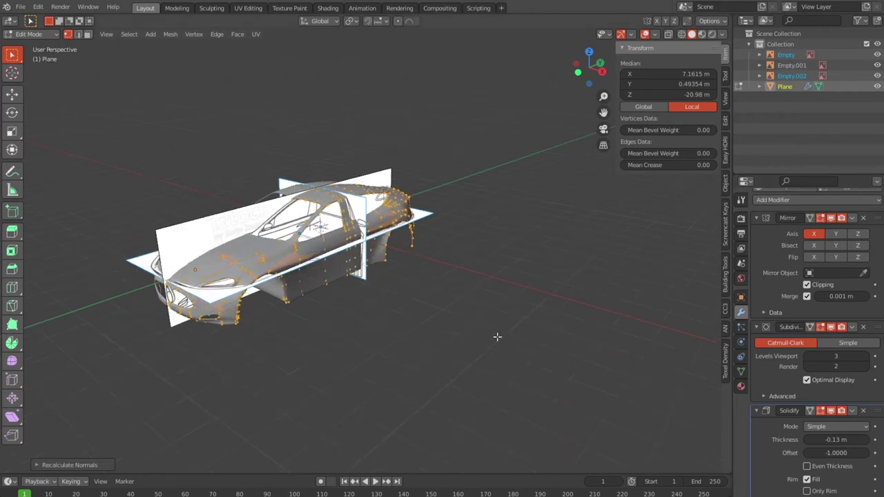
Step: Return to Object Mode and orbit around the smooth finished car body to inspect it
key("a")
key("Tab")
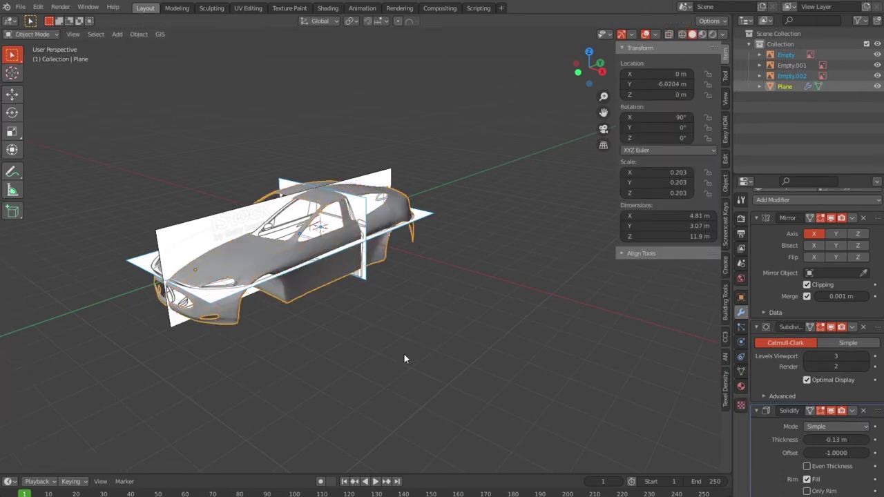
scroll(404, 353, "up", 4)
mouse_move(404, 357)
middle_mouse_down()
mouse_move(305, 355)
mouse_move(291, 339)
mouse_move(291, 322)
mouse_move(411, 353)
mouse_move(389, 413)
mouse_move(396, 413)
mouse_move(274, 376)
mouse_move(316, 349)
mouse_move(385, 349)
mouse_move(217, 360)
mouse_move(453, 355)
mouse_move(577, 366)
mouse_move(430, 352)
mouse_move(401, 312)
mouse_move(408, 319)
mouse_move(395, 336)
mouse_move(309, 346)
mouse_move(325, 348)
middle_mouse_up()
scroll(409, 354, "up", 2)
scroll(409, 355, "up", 1)
scroll(409, 357, "down", 3)
scroll(414, 347, "up", 5)
scroll(408, 319, "down", 5)
scroll(408, 319, "down", 2)
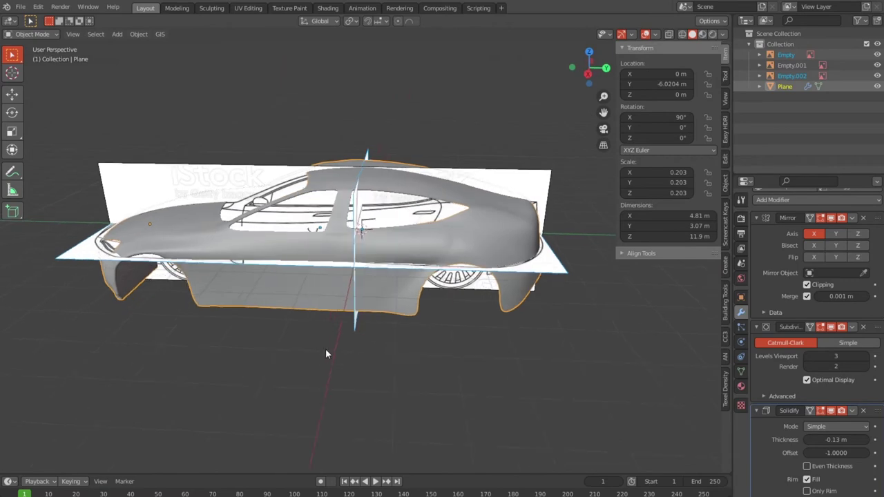
Step: View the body from Right Orthographic as a wireframe, zoomed onto the side panels
key("KP_3")
key("shift+z")
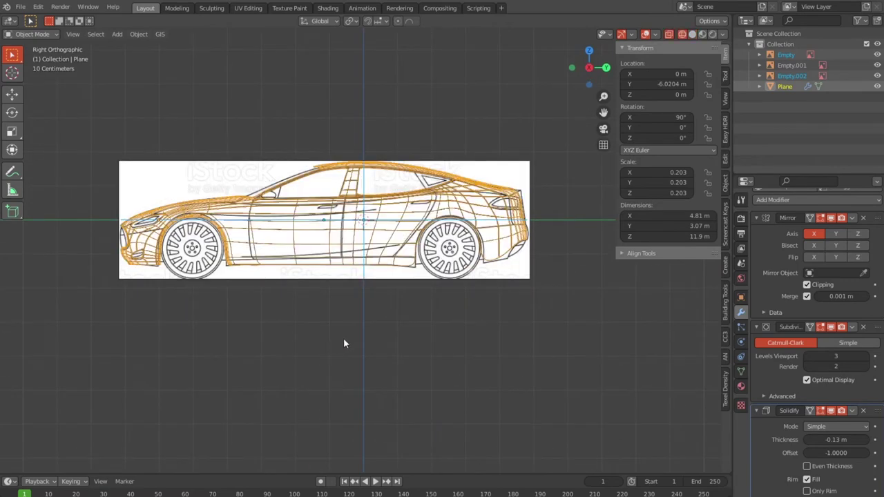
scroll(343, 337, "up", 4)
middle_click_drag(340, 325, 420, 384, "shift")
scroll(421, 385, "up", 1)
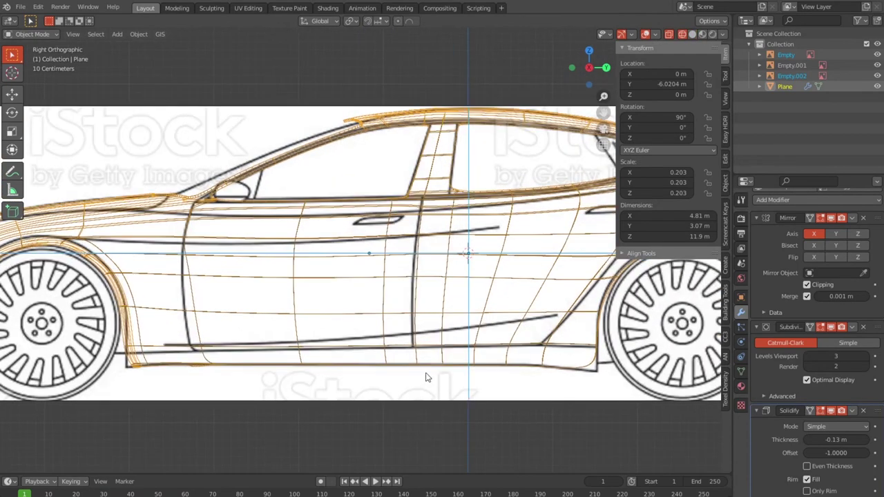
scroll(428, 380, "up", 2)
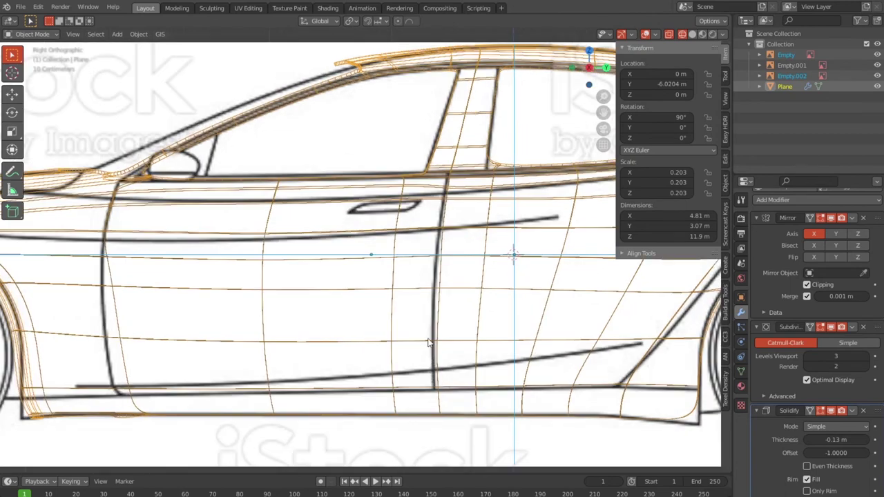
Step: In Edit Mode, select the front door seam's vertical edge loop and nudge it toward the blueprint door line
key("Tab")
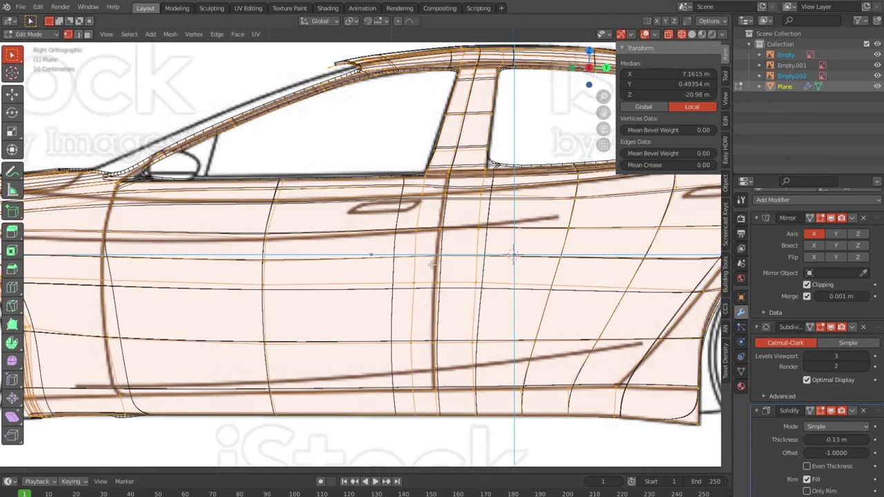
middle_click_drag(218, 356, 309, 354, "shift")
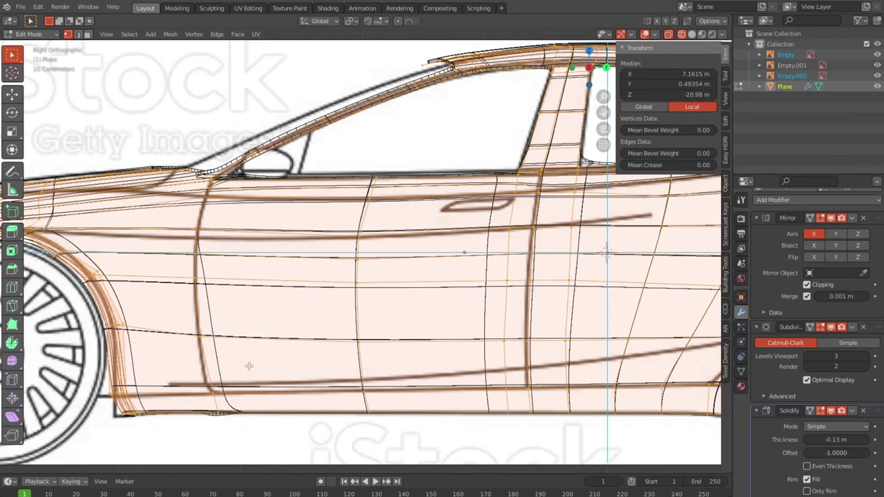
scroll(249, 368, "up", 2)
left_click(161, 403)
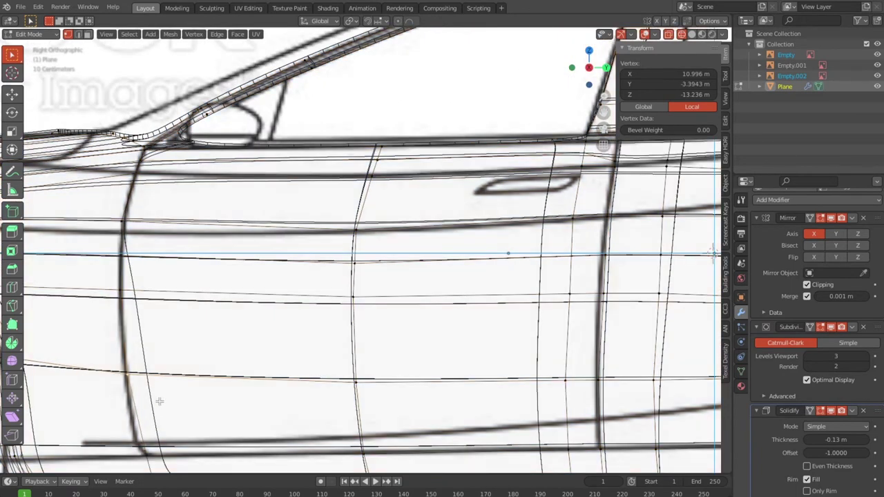
left_click(130, 400, "alt")
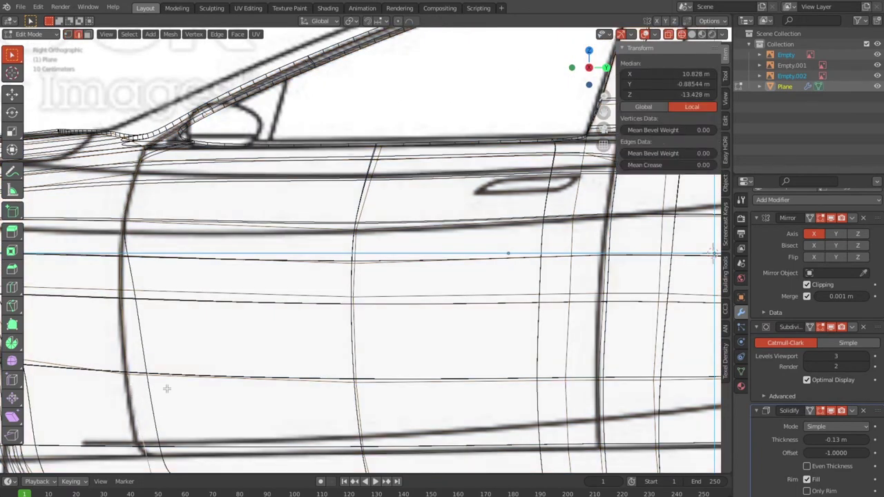
scroll(166, 388, "down", 2)
scroll(167, 389, "up", 2)
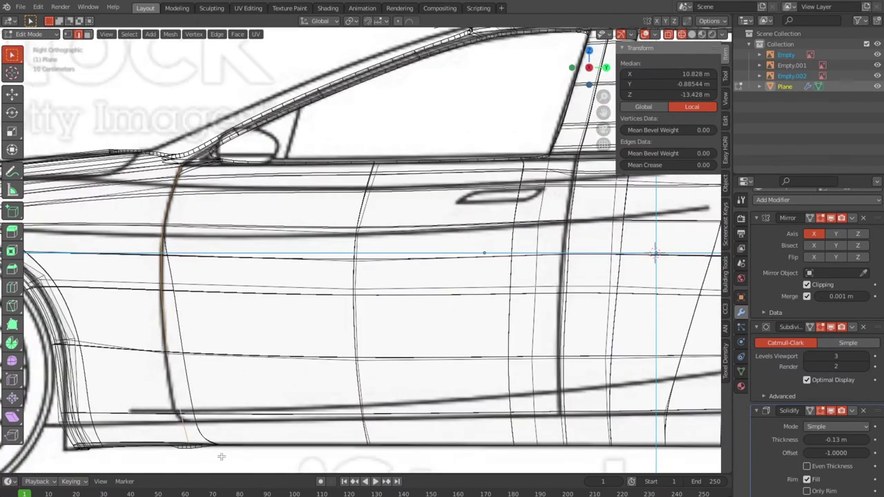
scroll(209, 421, "up", 1)
scroll(209, 420, "down", 1)
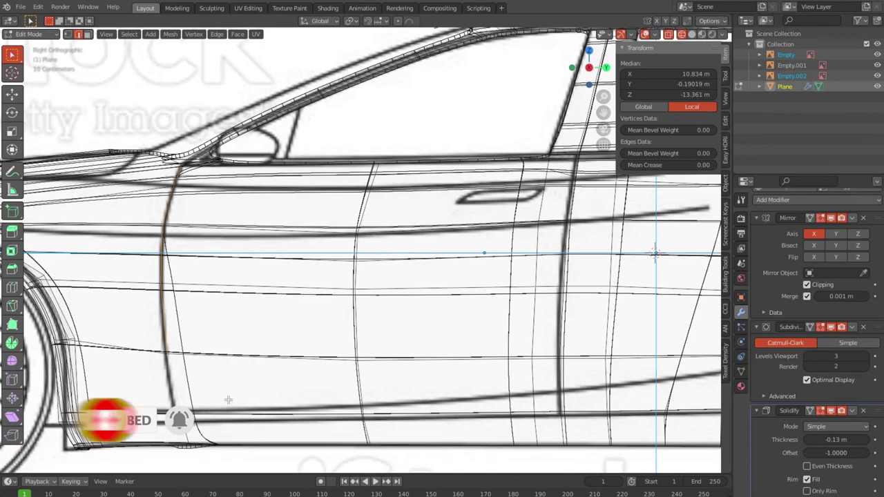
key("s")
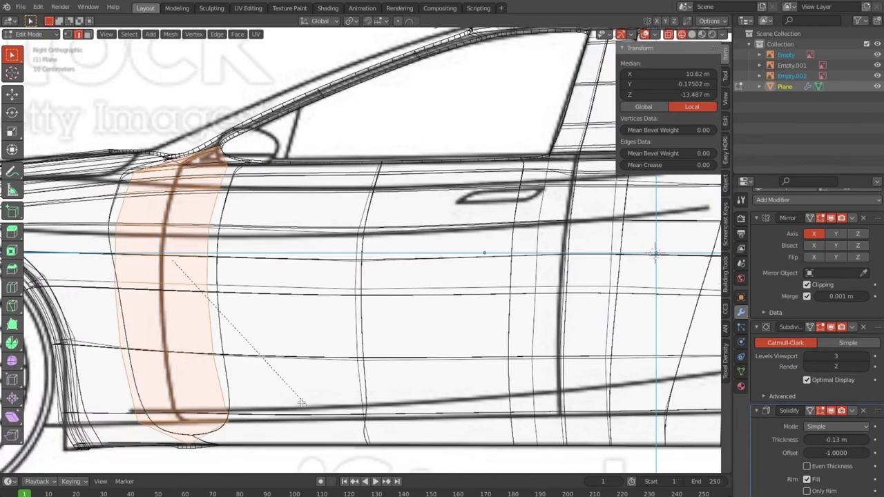
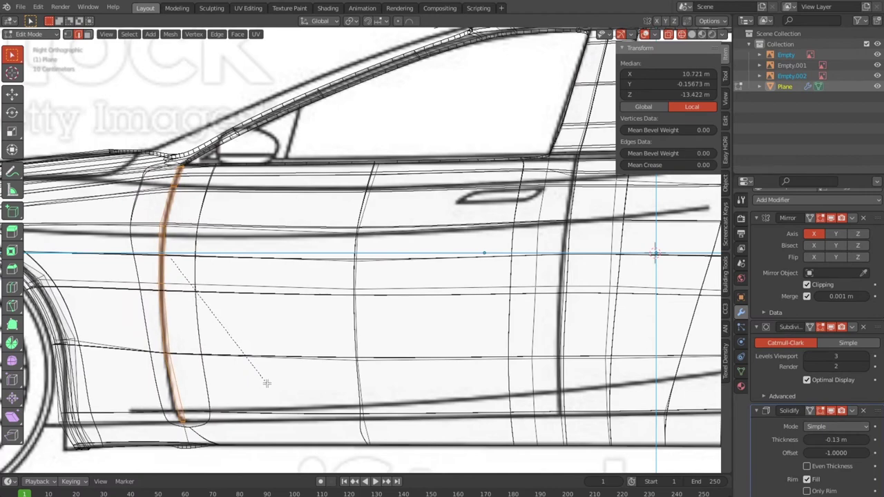
Step: Confirm the door edge's new size, then view the whole shell in Object Mode with solid shading
left_click(267, 383)
key("Tab")
key("shift+z")
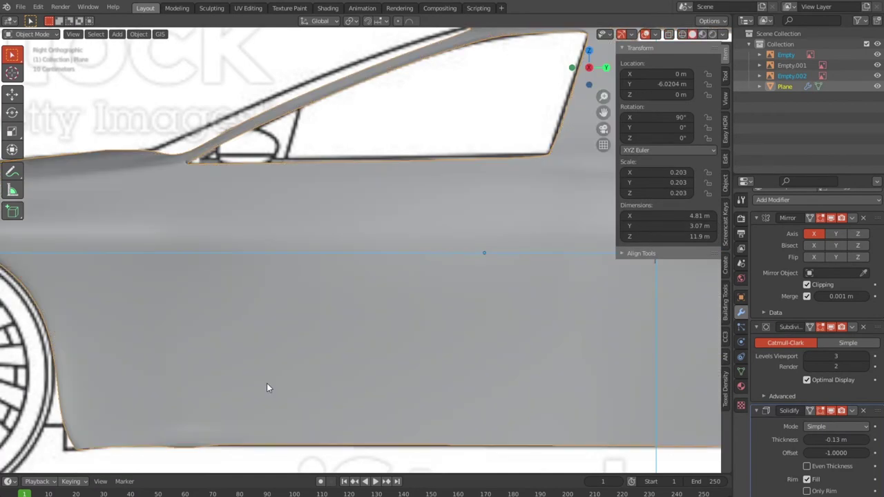
scroll(266, 383, "down", 2)
scroll(267, 383, "down", 2)
scroll(266, 382, "down", 2)
Step: Briefly re-enter Edit Mode, then return to Object Mode with wireframe shading
key("Tab")
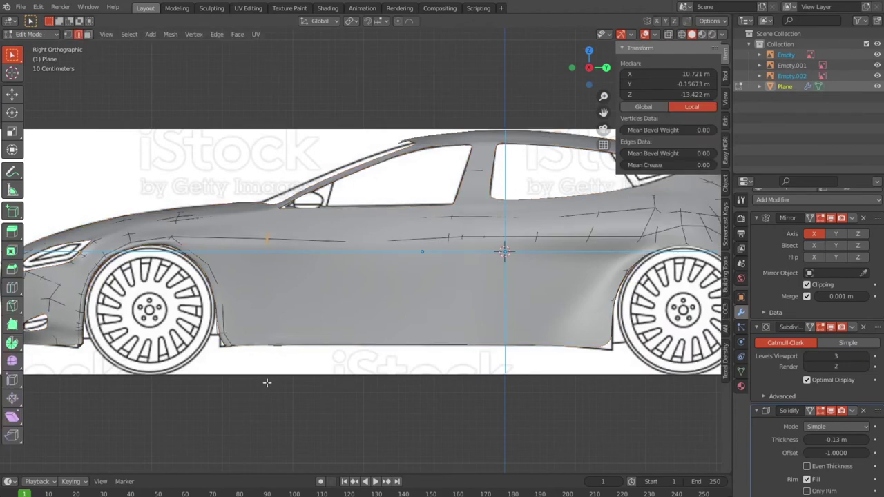
scroll(267, 383, "up", 2)
scroll(267, 382, "up", 2)
key("Tab")
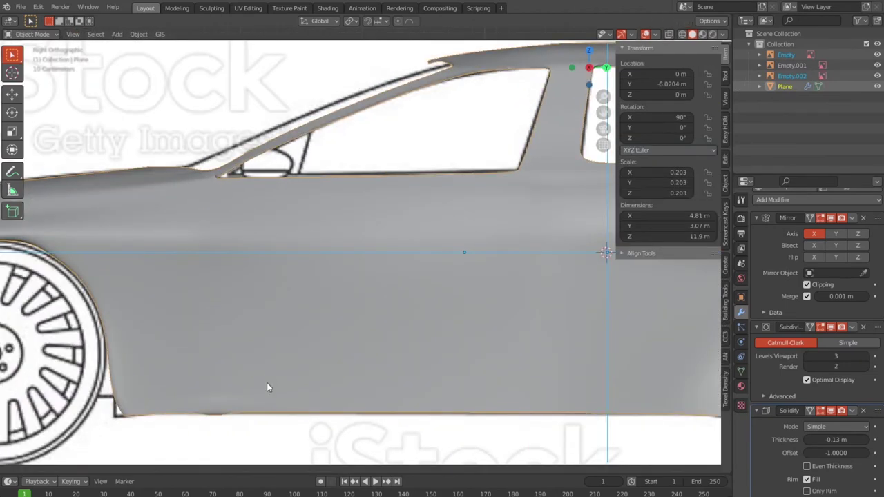
key("shift+z")
scroll(264, 384, "down", 2)
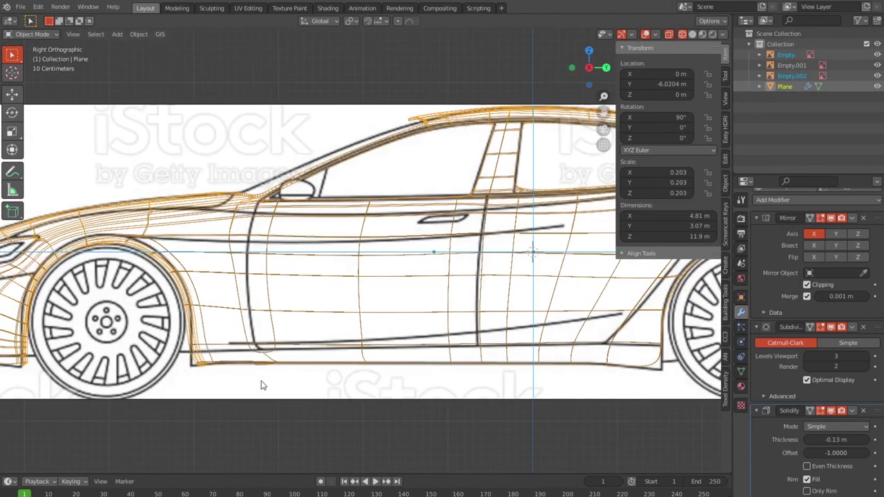
Step: In Edit Mode, hide the Subdivision, Mirror and Solidify modifiers' edit-mode display
key("Tab")
key("Tab")
key("Tab")
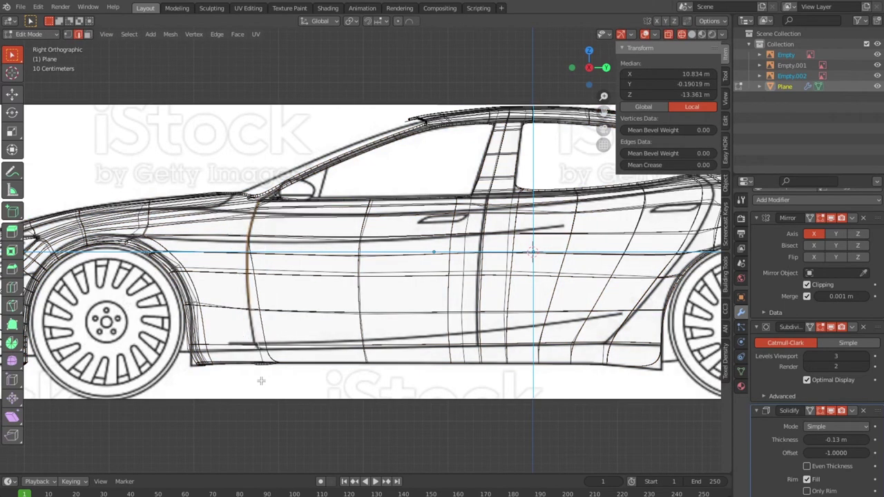
left_click(831, 328)
left_click(831, 218)
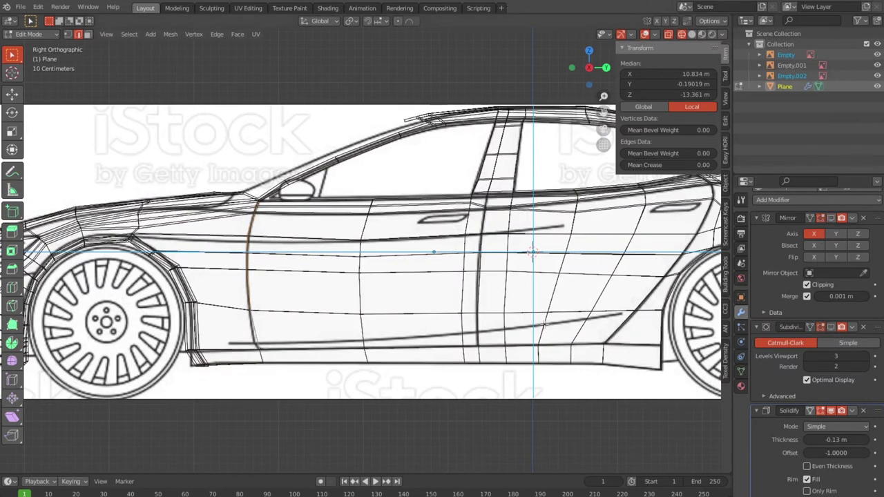
left_click(830, 410)
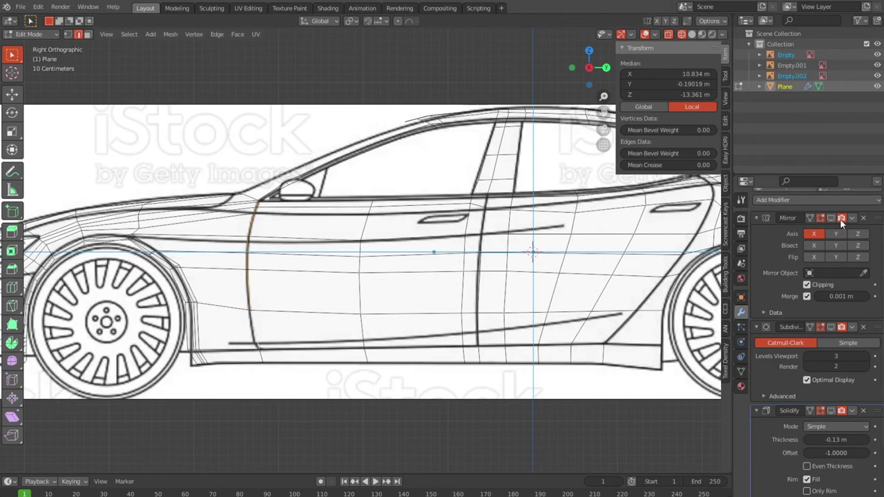
Step: Frame the front door seam edge loop and bevel it into a narrow double edge
scroll(264, 283, "up", 1)
scroll(264, 283, "up", 3)
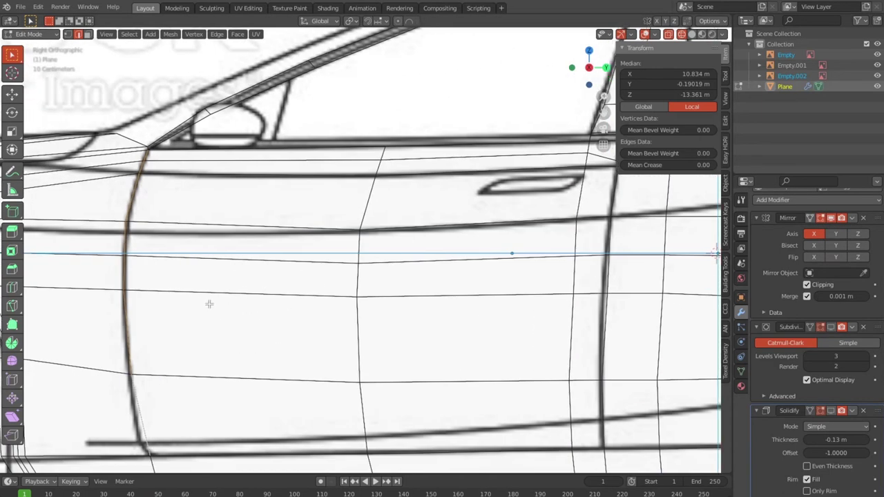
middle_click_drag(209, 302, 316, 277, "shift")
key("ctrl+KP_Add")
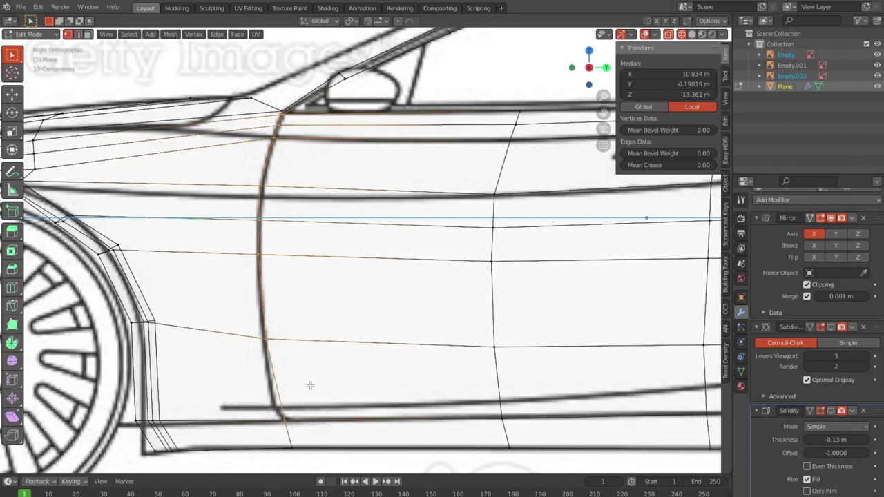
key("ctrl+KP_Subtract")
key("s")
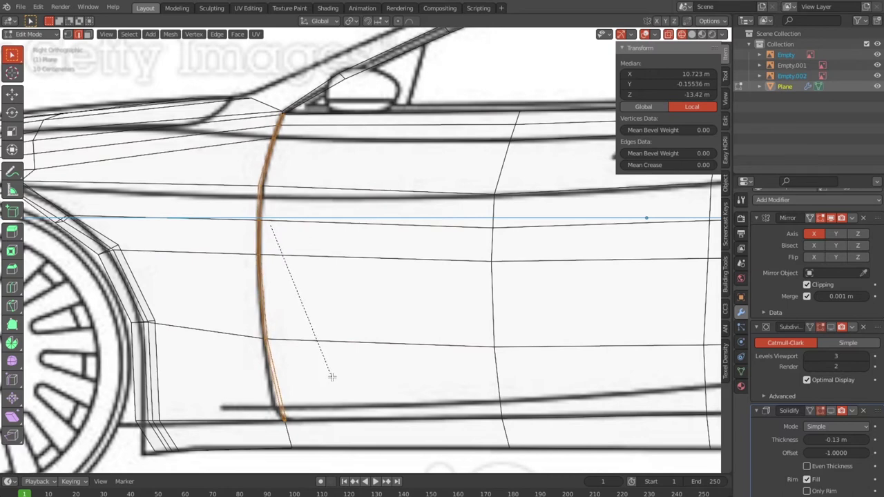
left_click(332, 376)
Step: Check the seam's lower end, then view the finished shell at an angle in Object Mode
scroll(291, 386, "up", 1)
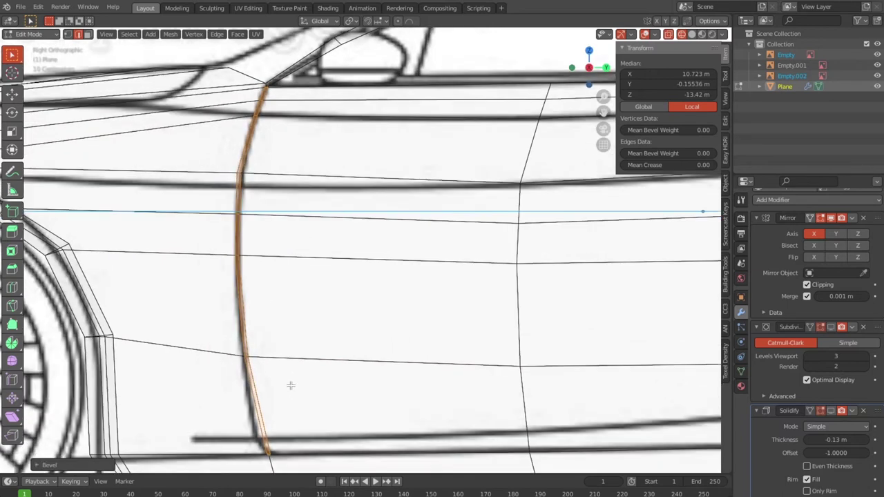
middle_click_drag(282, 442, 289, 341, "shift")
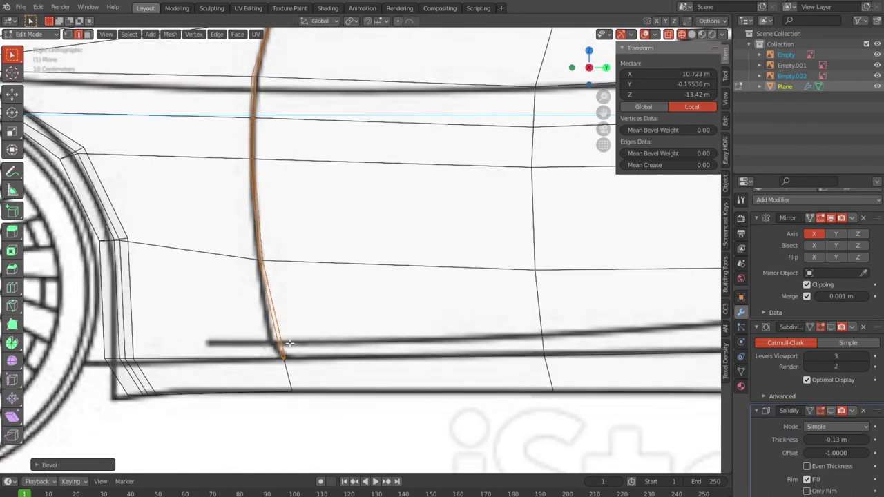
scroll(289, 343, "up", 1)
scroll(290, 342, "down", 2)
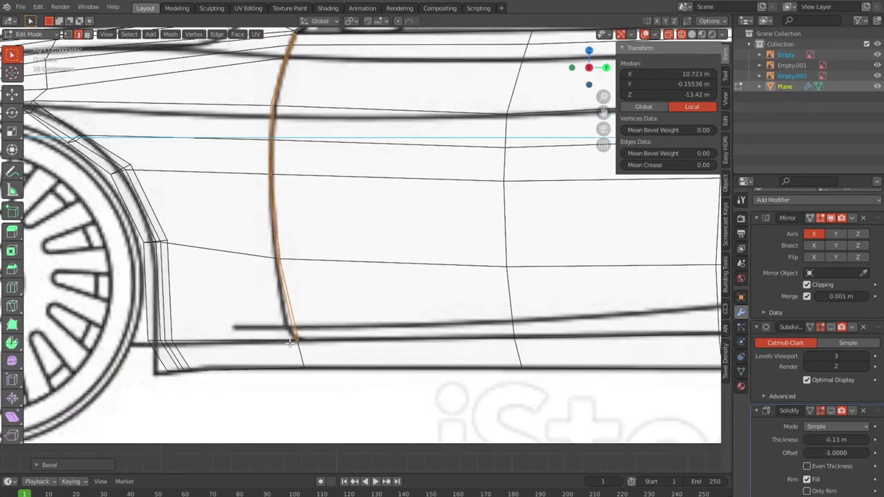
scroll(290, 343, "down", 1)
scroll(290, 344, "down", 2)
scroll(290, 343, "down", 2)
key("Tab")
mouse_move(313, 345)
middle_mouse_down()
mouse_move(332, 371)
mouse_move(327, 364)
middle_mouse_up()
scroll(280, 357, "up", 2)
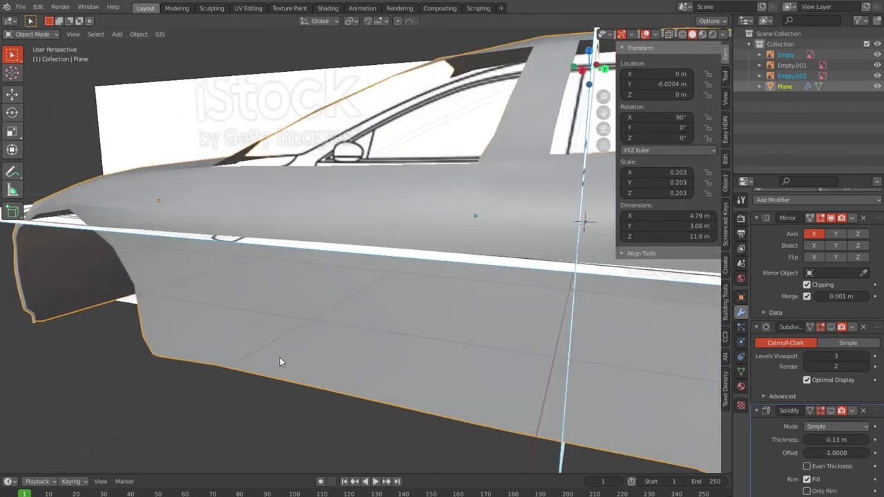
Step: In the mesh data settings, toggle Auto Smooth off and on, then raise its angle to 65.6°
left_click(741, 371)
left_click(806, 414)
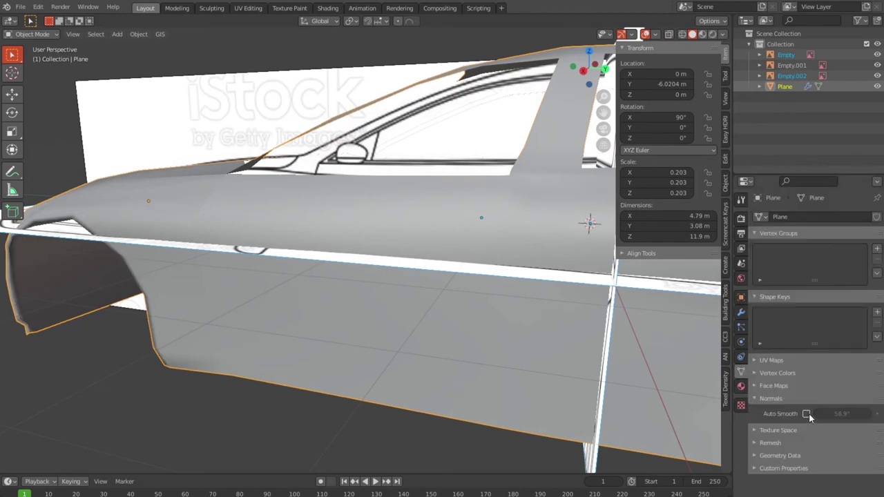
left_click(806, 413)
mouse_move(451, 354)
middle_mouse_down()
mouse_move(477, 365)
mouse_move(554, 364)
middle_mouse_up()
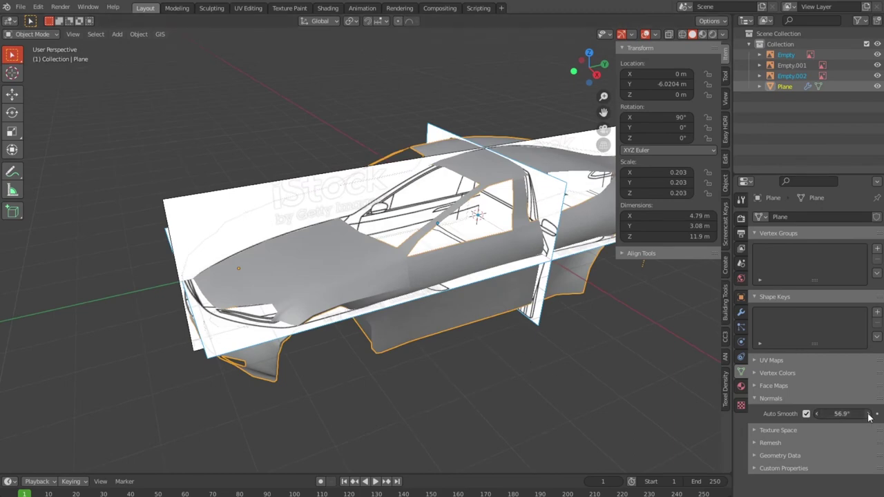
mouse_move(530, 344)
middle_mouse_down()
mouse_move(480, 309)
mouse_move(769, 434)
middle_mouse_up()
left_click_drag(836, 414, 867, 413)
mouse_move(435, 378)
middle_mouse_down()
mouse_move(399, 367)
mouse_move(355, 379)
mouse_move(369, 371)
middle_mouse_up()
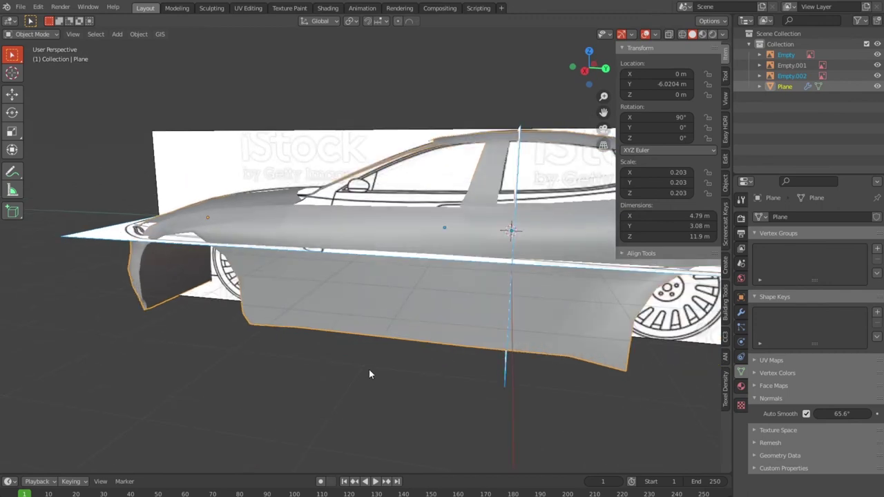
scroll(361, 368, "up", 3)
scroll(360, 367, "down", 3)
key("Tab")
Step: Loop cut a new edge next to the door seam, slide it closer, and check the crease in Object Mode
mouse_move(359, 362)
middle_mouse_down()
mouse_move(341, 354)
mouse_move(353, 360)
middle_mouse_up()
scroll(355, 361, "up", 1)
scroll(352, 361, "up", 3)
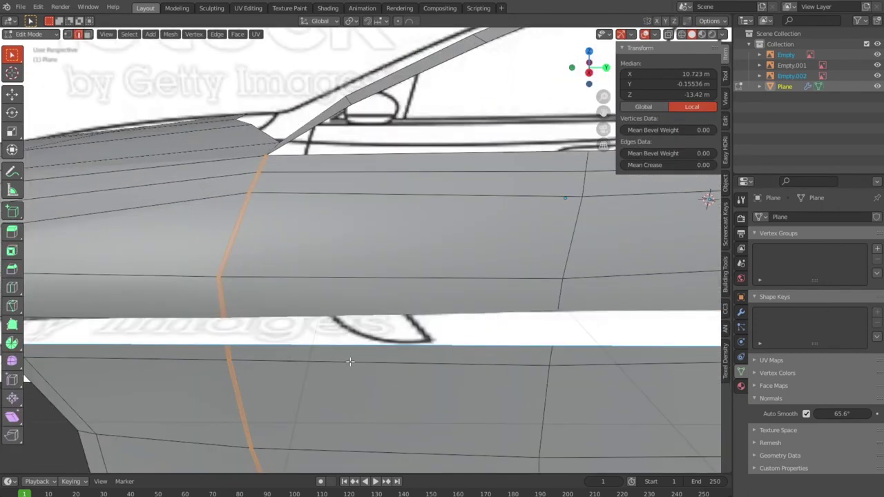
scroll(347, 359, "up", 2)
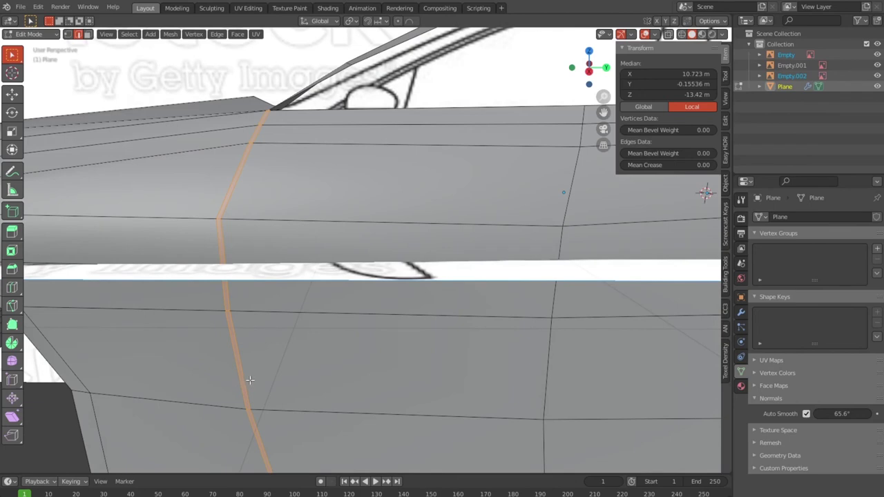
key("ctrl+r")
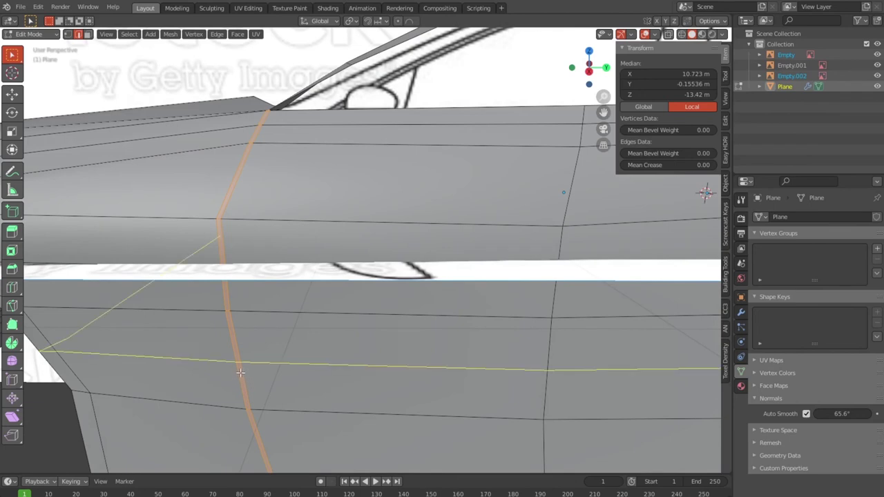
left_click(228, 311)
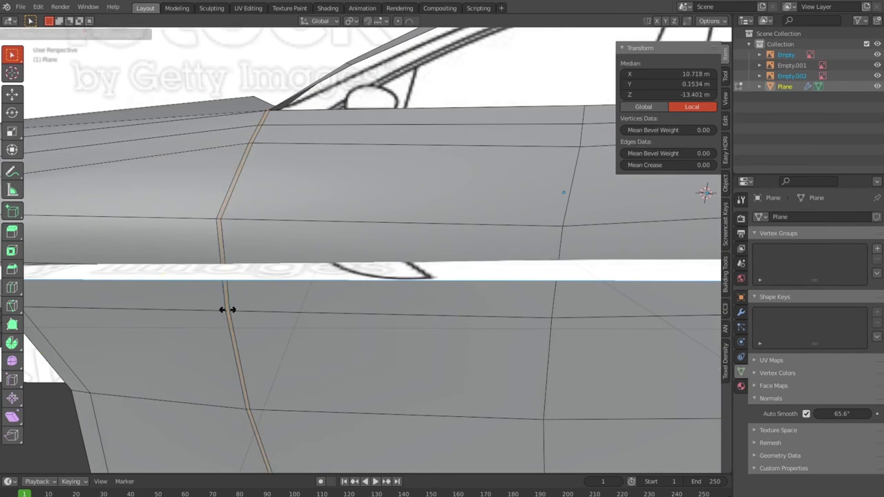
left_click(227, 310)
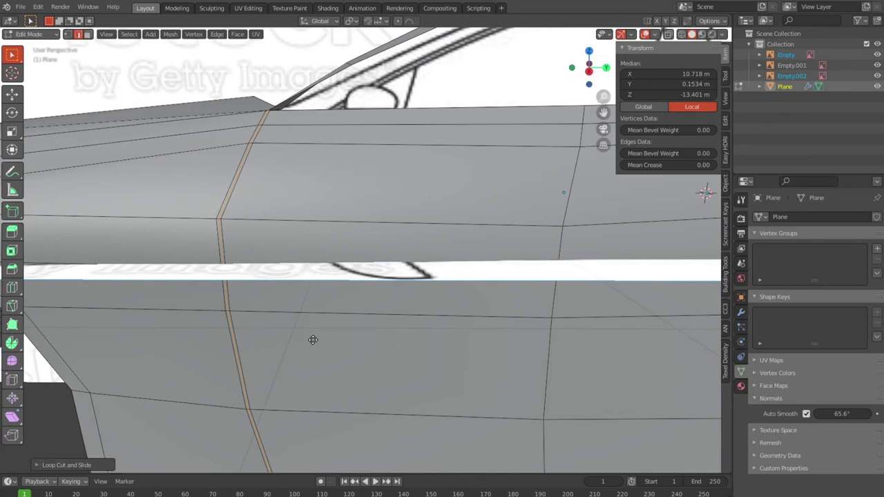
key("g")
key("g")
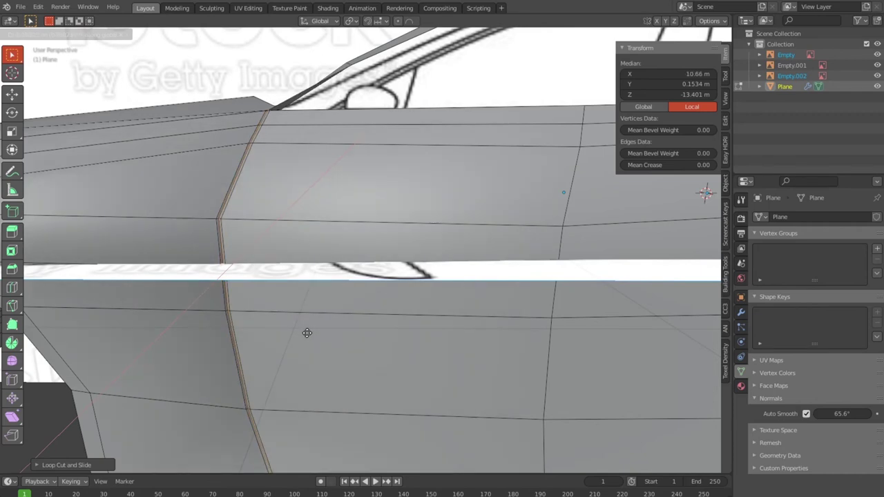
left_click(307, 333)
key("Tab")
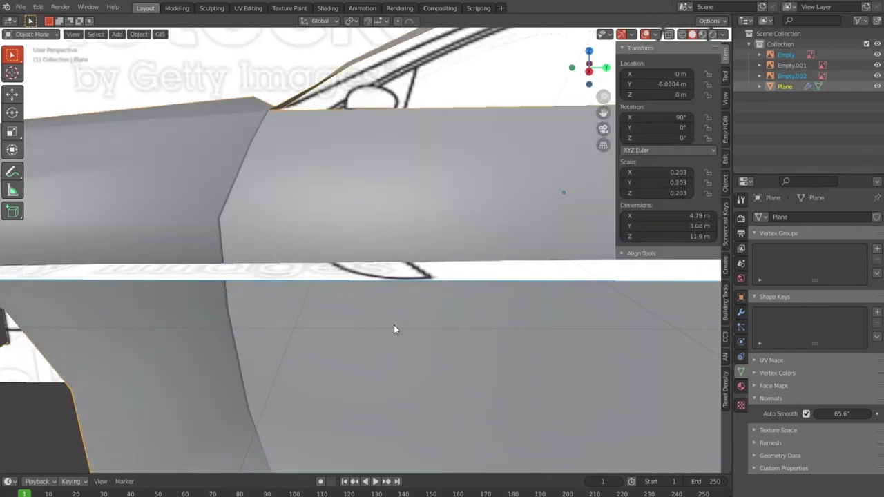
key("KP_Decimal")
scroll(397, 327, "up", 3)
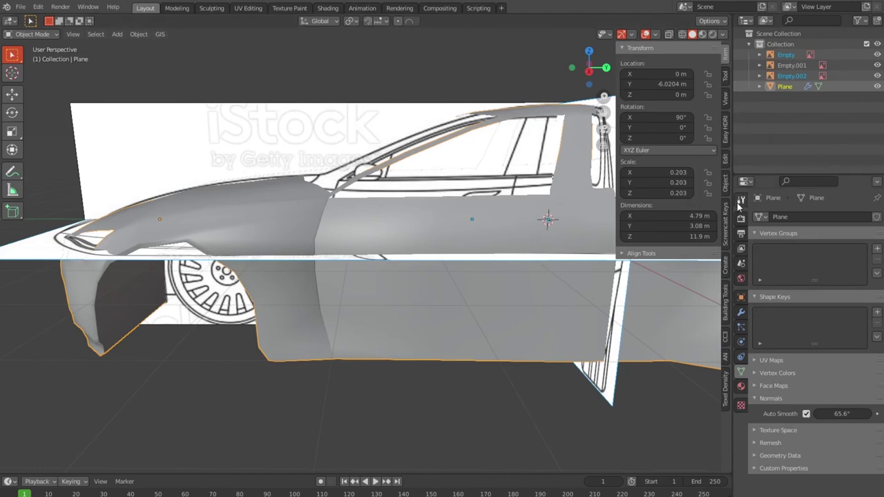
Step: Show the Subdivision modifier in the viewport again
left_click(740, 313)
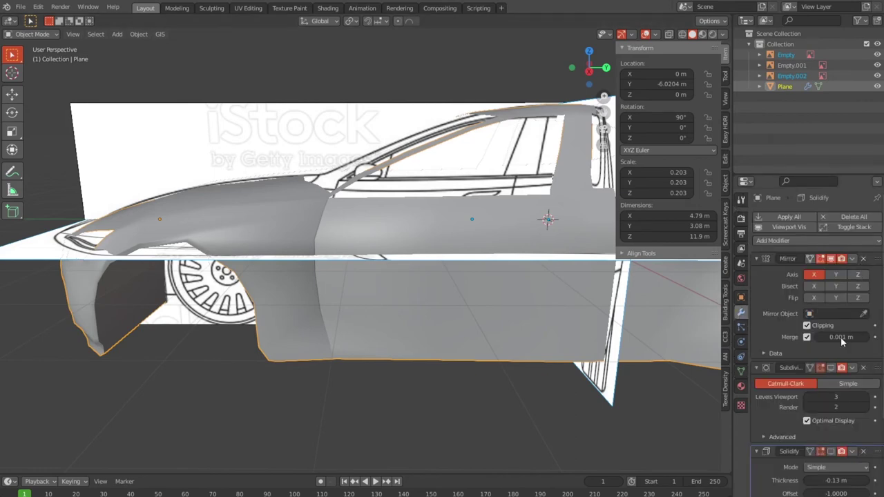
left_click(831, 368)
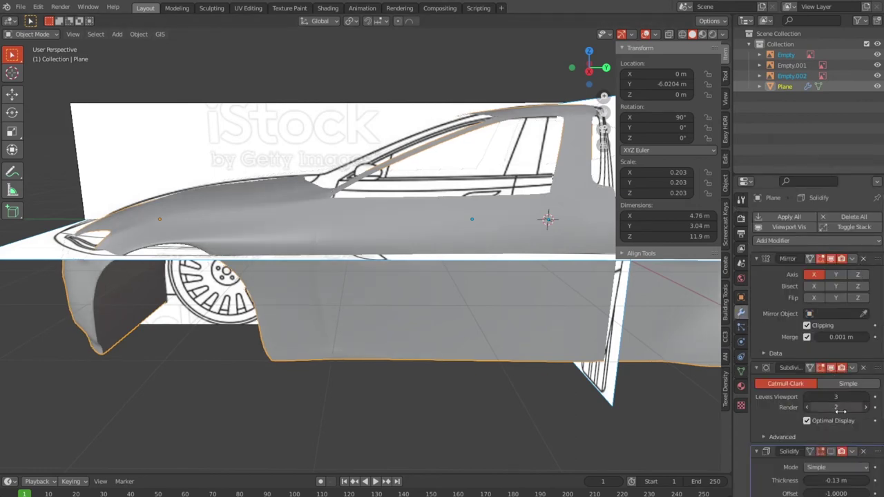
scroll(387, 320, "down", 1)
Step: Inspect the smoothed door surface, then switch to Right Orthographic view
mouse_move(386, 321)
middle_mouse_down()
mouse_move(426, 322)
mouse_move(381, 308)
middle_mouse_up()
scroll(380, 308, "up", 3)
scroll(379, 309, "up", 1)
scroll(377, 310, "up", 2)
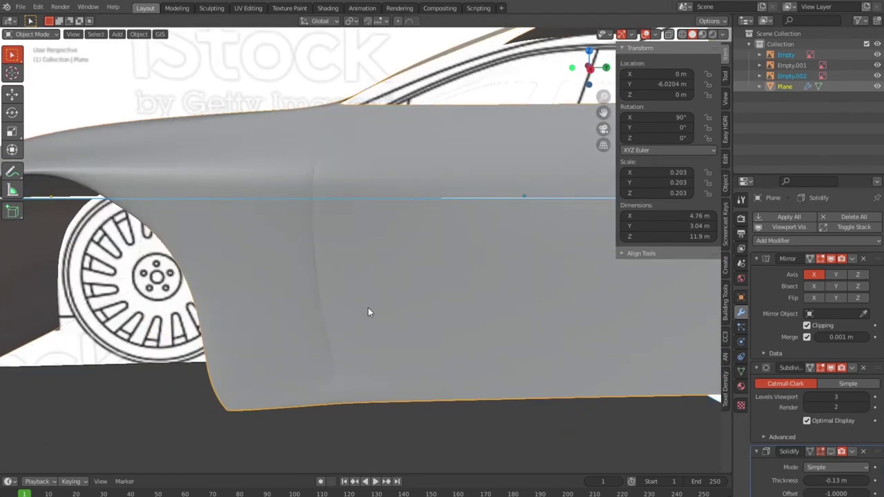
scroll(368, 312, "up", 3)
scroll(367, 308, "down", 2)
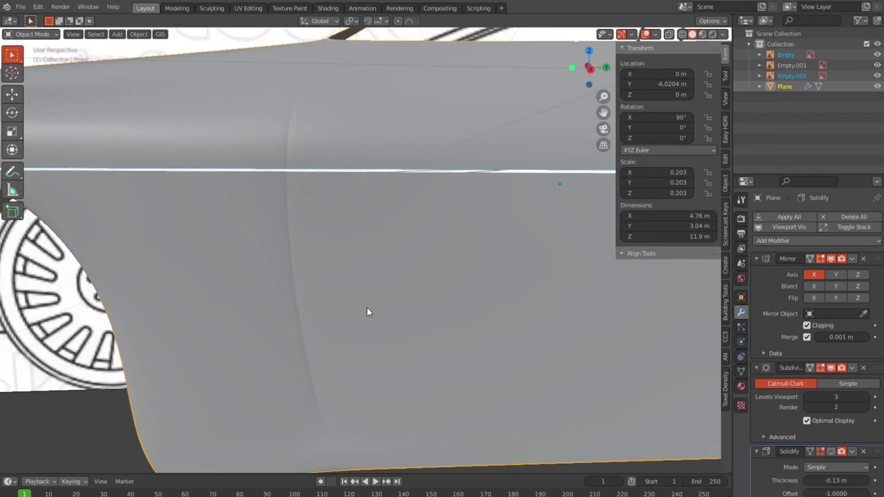
scroll(366, 307, "down", 1)
scroll(367, 307, "down", 1)
scroll(367, 307, "down", 2)
scroll(367, 305, "down", 2)
middle_click_drag(368, 305, 391, 327)
key("KP_3")
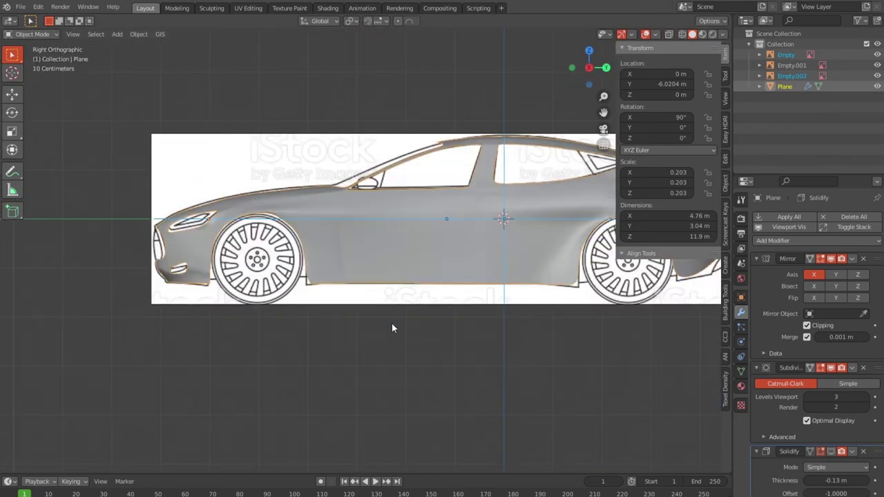
Step: Switch to wireframe shading and delete the Solidify modifier
key("shift+z")
scroll(384, 293, "up", 3)
scroll(384, 292, "down", 3)
scroll(368, 288, "up", 6)
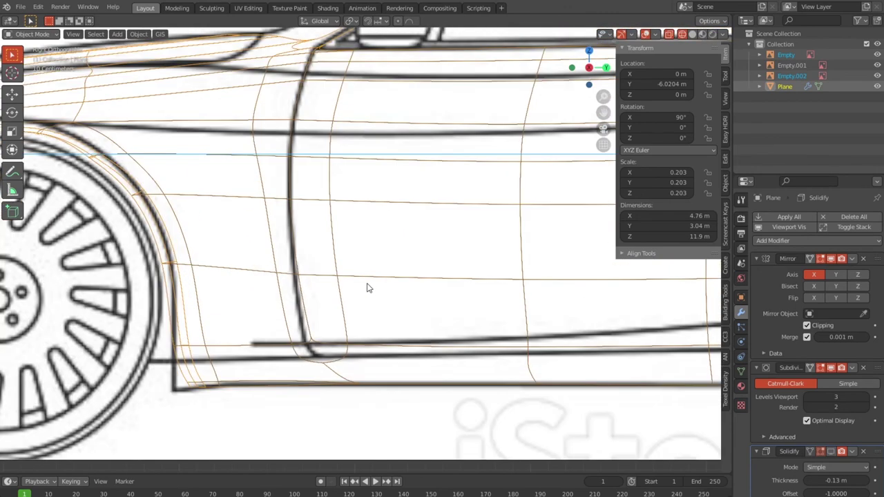
scroll(368, 288, "down", 2)
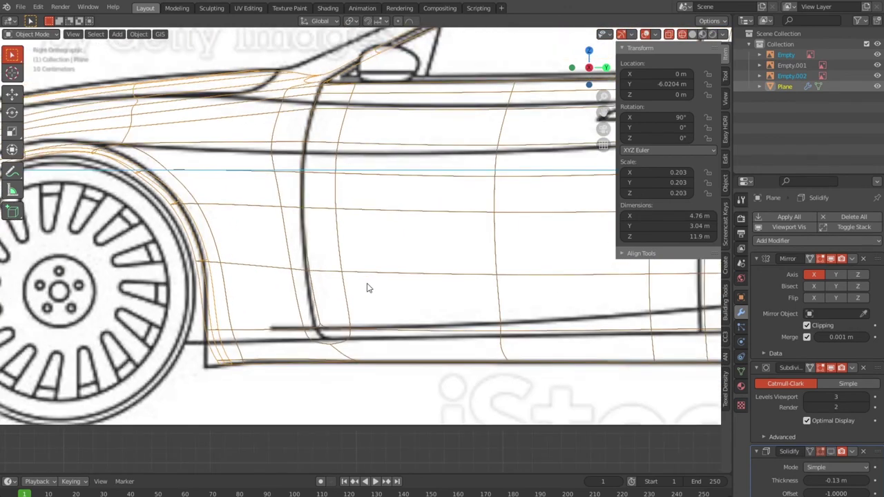
left_click(862, 450)
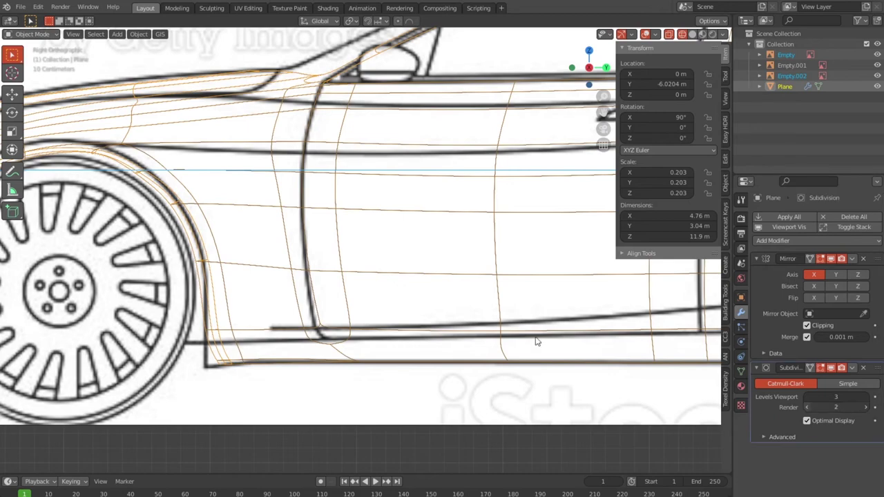
Step: Turn off the Subdivision modifier's viewport display
left_click(830, 368)
left_click(830, 368)
left_click(830, 368)
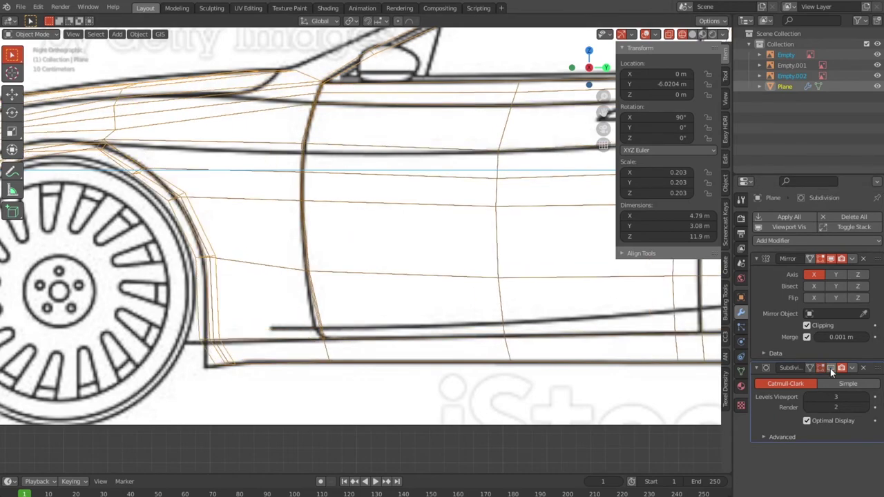
scroll(645, 367, "down", 1)
scroll(321, 399, "up", 3)
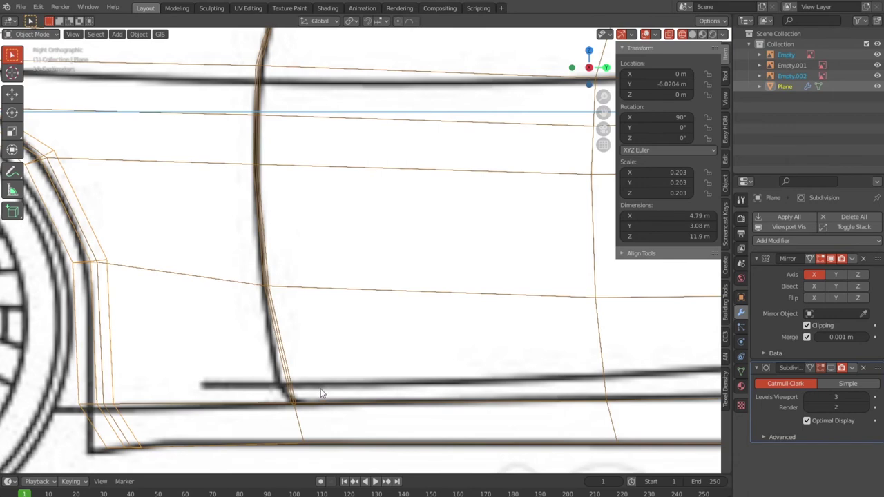
Step: In Edit Mode, lower the door seam edge loop slightly, leaving the crossing loop in place
key("Tab")
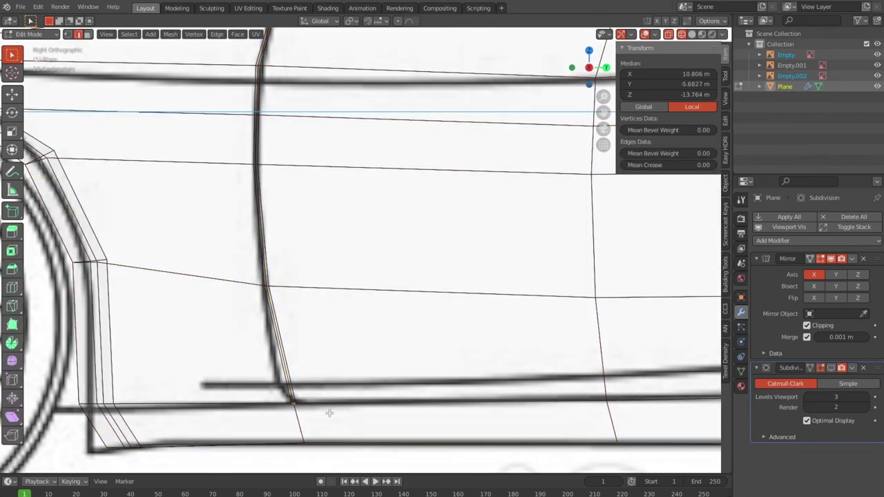
left_click(332, 405, "alt")
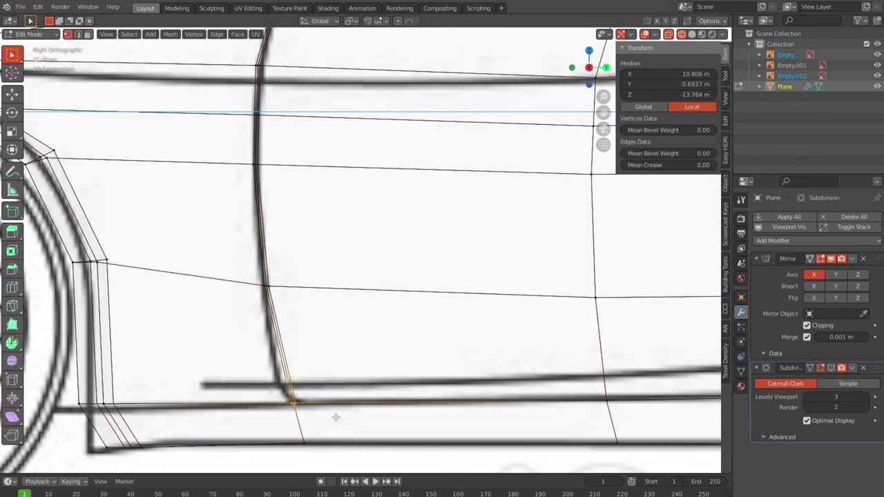
key("z")
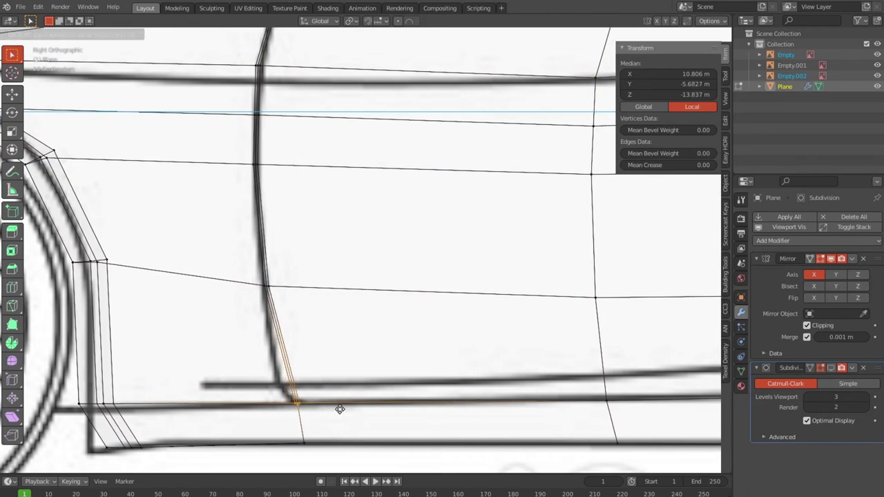
left_click(341, 408)
left_click(255, 277, "alt")
key("g")
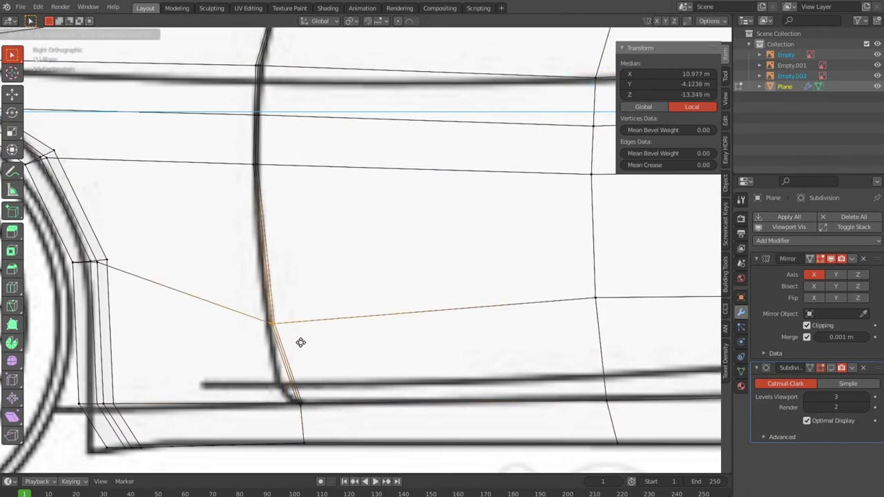
right_click(294, 320)
Step: Zoom out and back in on the door seam where it meets the windshield pillar
scroll(304, 314, "down", 1)
scroll(351, 310, "down", 1)
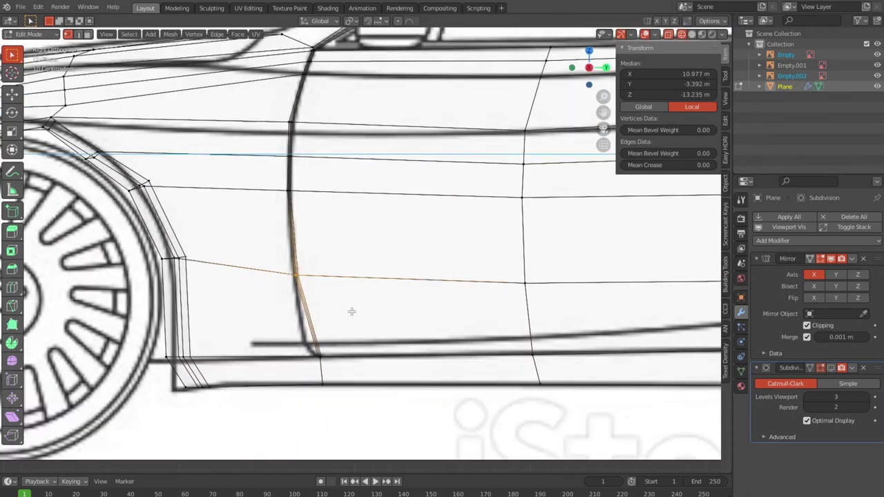
scroll(351, 310, "down", 1)
scroll(351, 313, "down", 1)
scroll(351, 312, "down", 3)
scroll(352, 312, "down", 1)
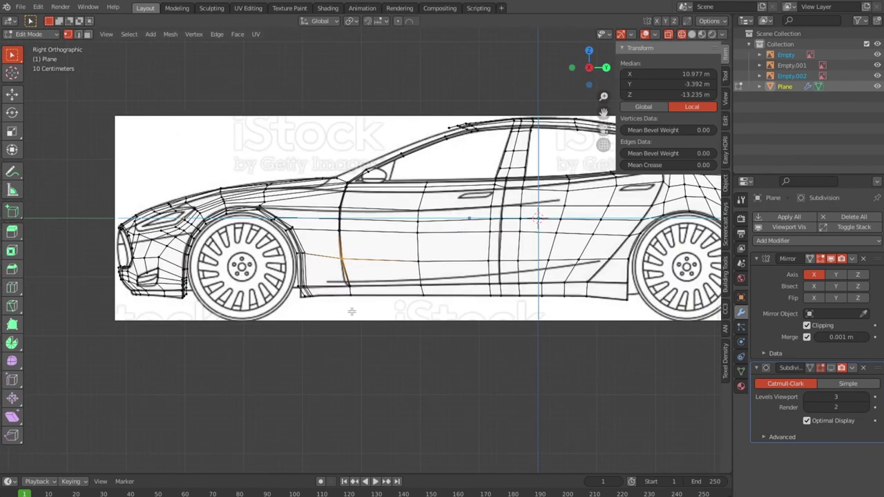
scroll(351, 283, "up", 1)
scroll(365, 265, "up", 5)
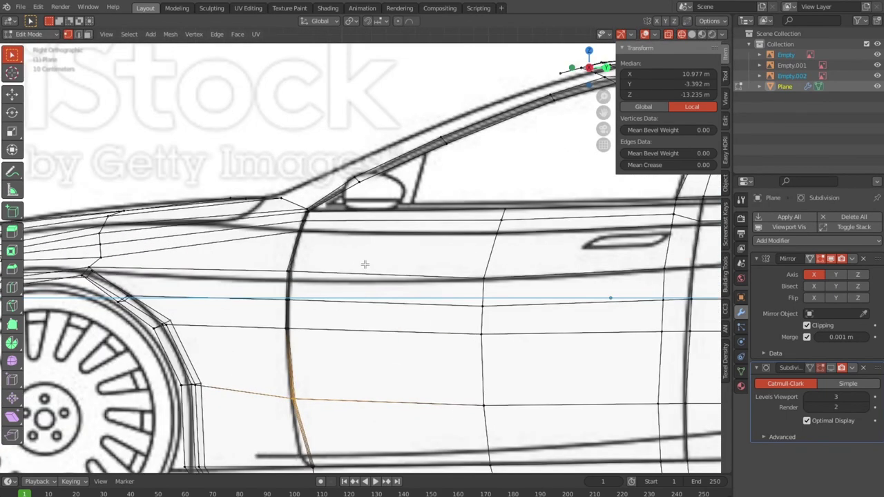
scroll(364, 264, "up", 2)
scroll(365, 265, "up", 3)
scroll(270, 239, "up", 2)
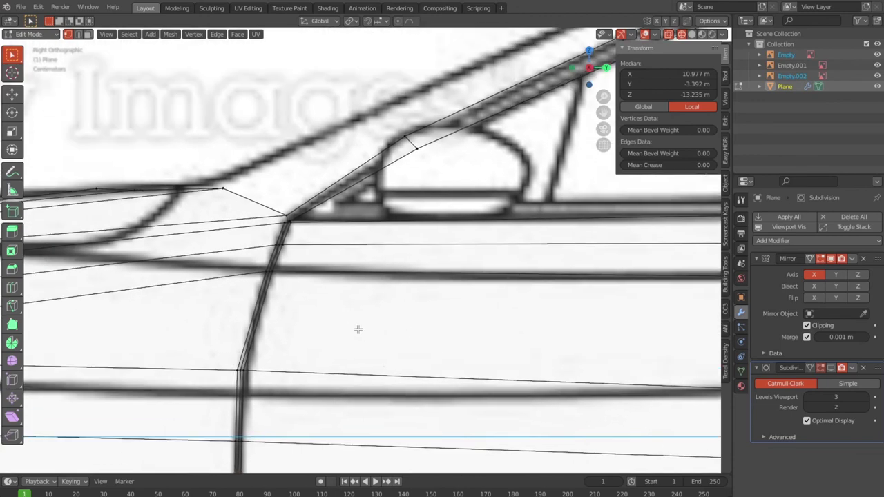
scroll(264, 257, "up", 2)
scroll(306, 261, "up", 2)
scroll(307, 304, "up", 2)
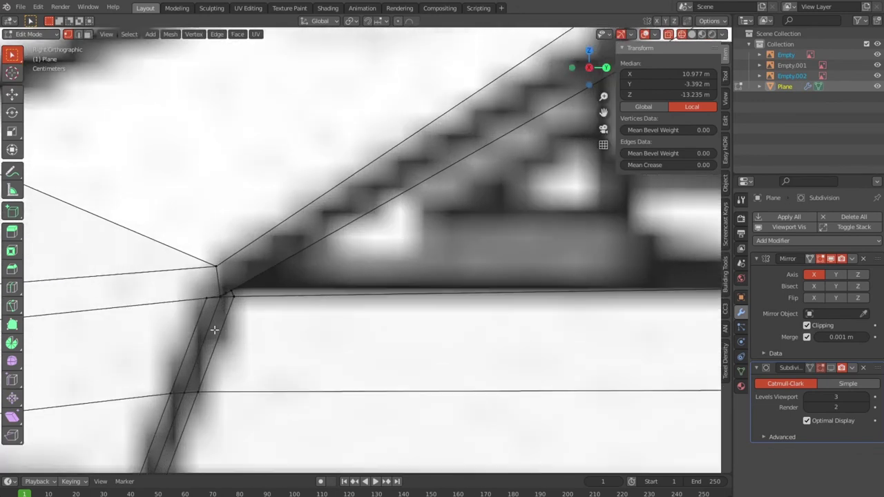
scroll(278, 335, "up", 2)
scroll(353, 278, "up", 2)
scroll(320, 301, "up", 2)
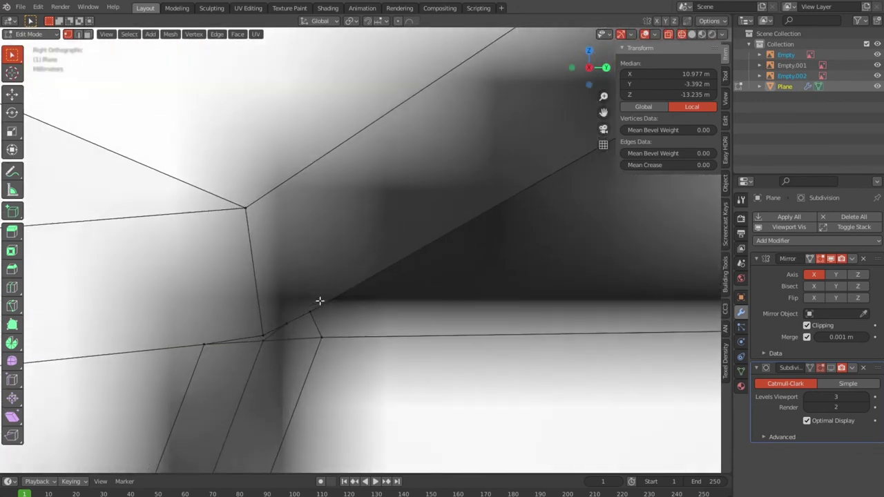
scroll(307, 314, "down", 1)
scroll(315, 308, "up", 2)
Step: Move the door-top corner vertex down along the seam
left_click(324, 286)
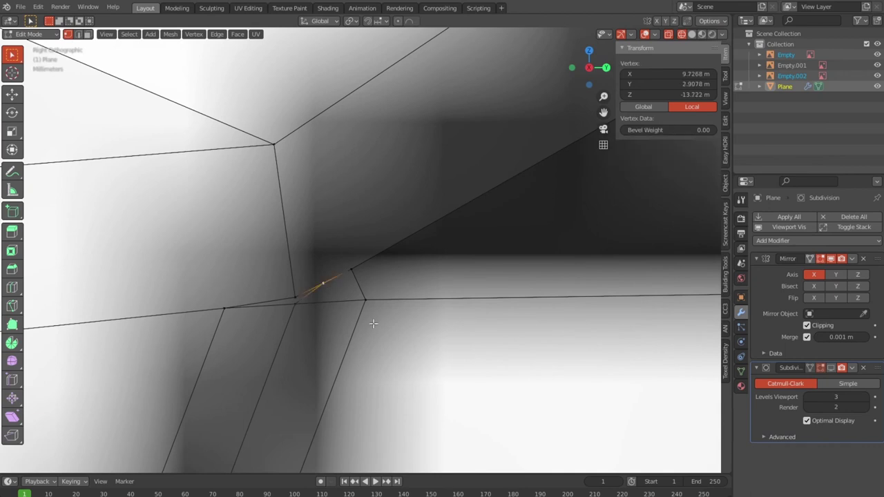
key("g")
key("Escape")
key("g")
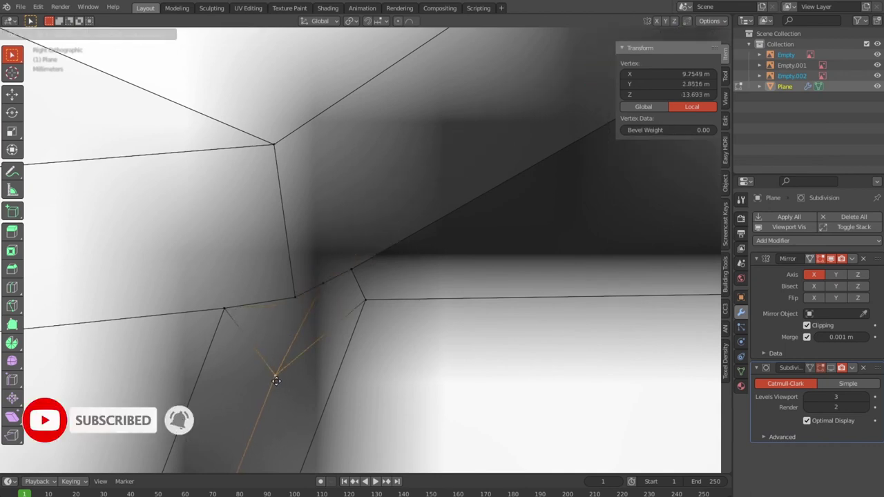
left_click(276, 379)
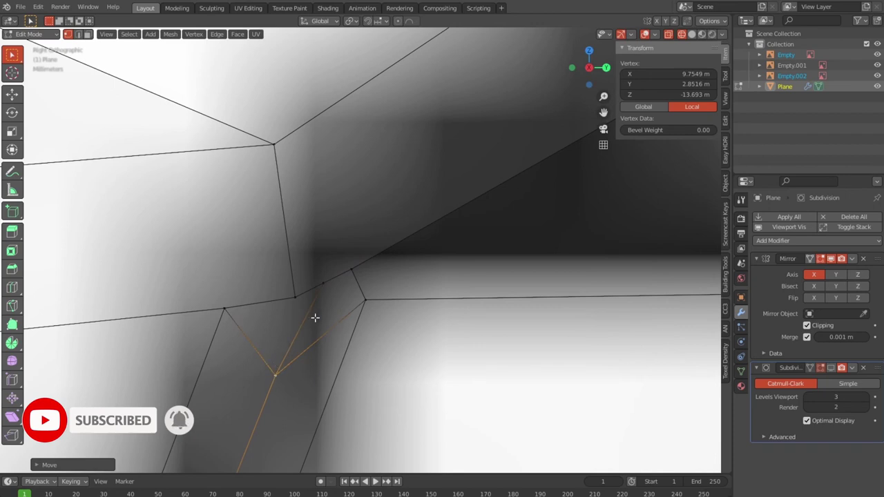
Step: Reposition the neighbouring seam vertex, then move and edge-slide the corner vertex to Y 2.8948, Z -13.715
left_click(295, 299)
key("g")
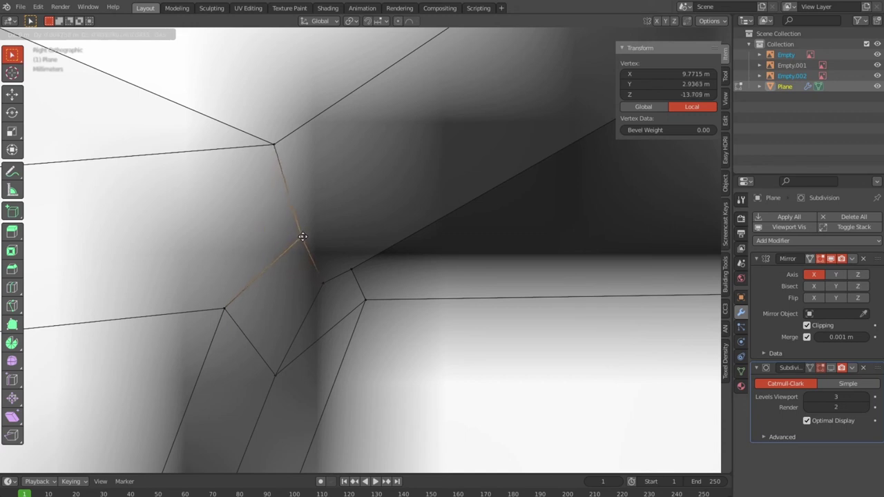
left_click(304, 237)
left_click(322, 285)
key("g")
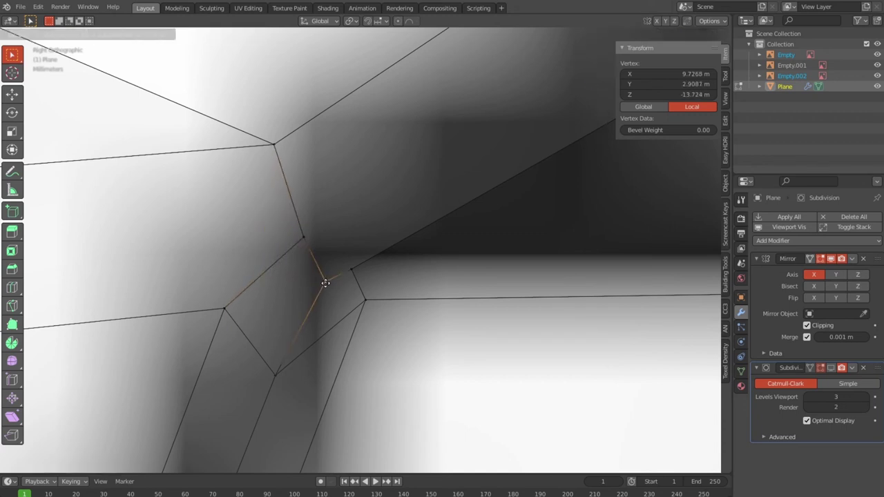
left_click(316, 297)
key("g")
key("g")
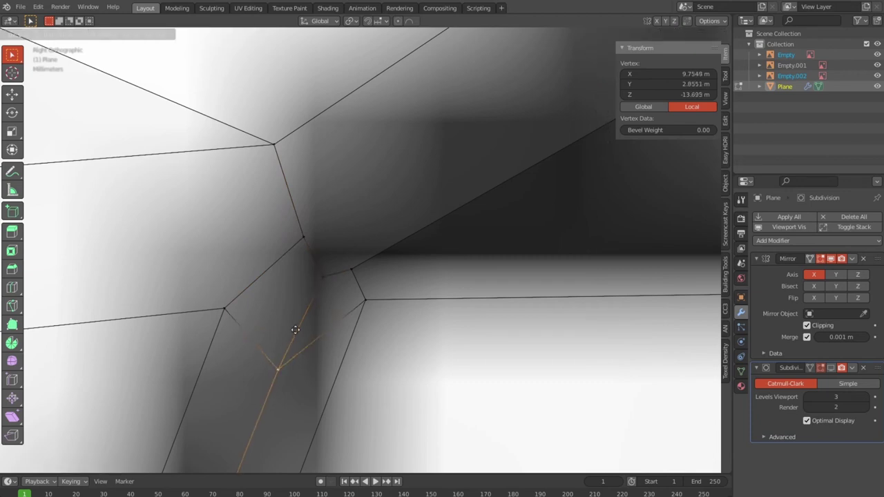
left_click(307, 303)
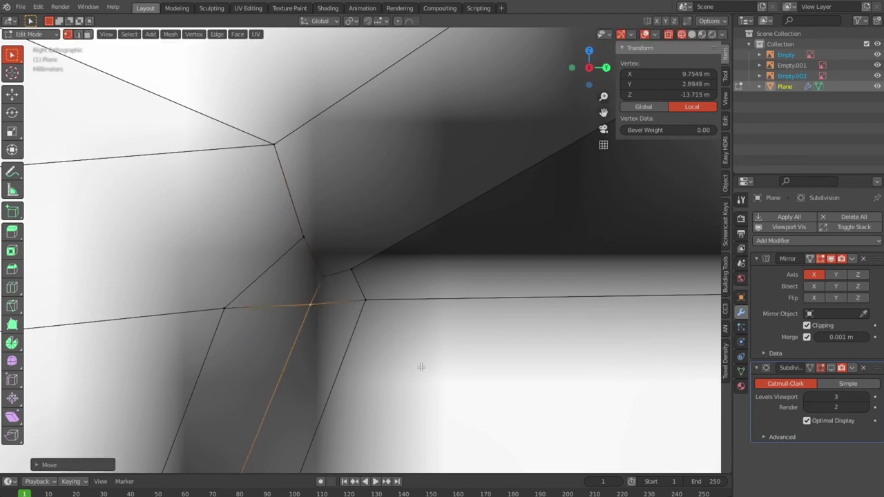
Step: Move the bottom door-seam vertex onto the blueprint's door line
scroll(420, 366, "down", 3)
scroll(417, 367, "down", 2)
scroll(408, 376, "down", 2)
scroll(381, 270, "up", 2)
scroll(361, 355, "up", 3)
scroll(361, 227, "up", 1)
scroll(373, 339, "up", 2)
scroll(373, 339, "up", 1)
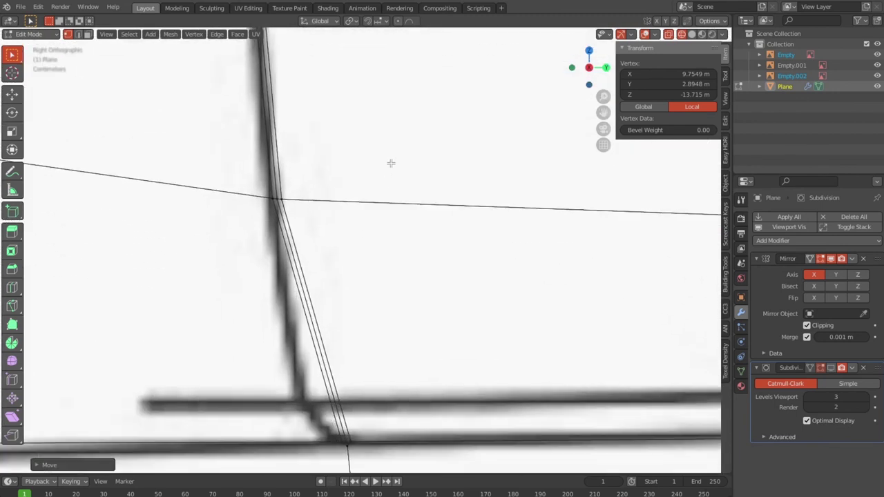
scroll(387, 345, "up", 1)
left_click(404, 362, "shift")
key("g")
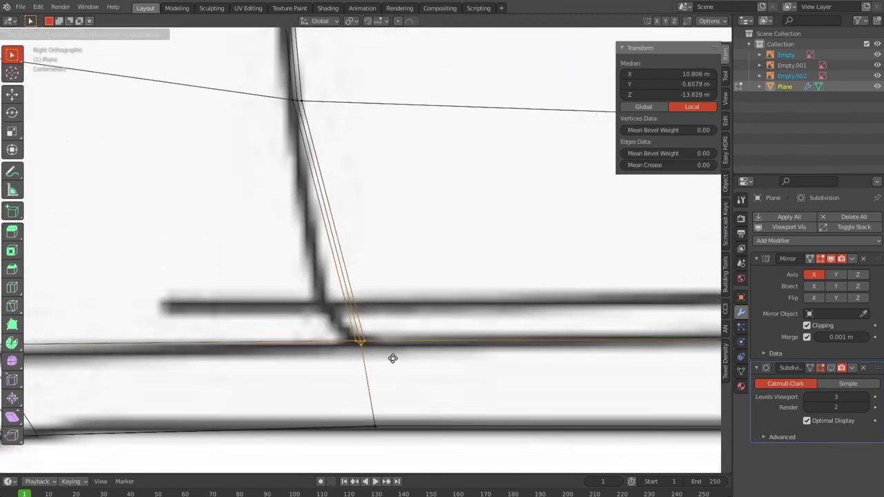
left_click(385, 360)
Step: Box-select the next door vertex, drop it onto the door line, and return to Object Mode
scroll(384, 361, "down", 4)
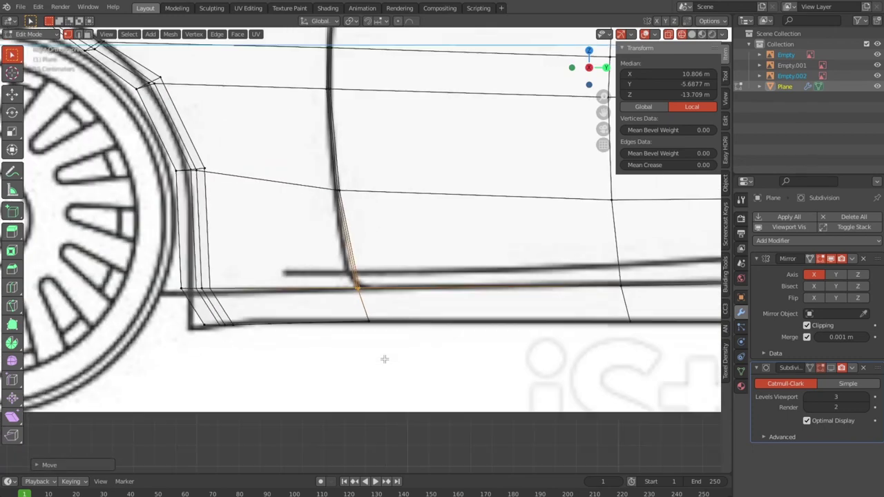
left_click_drag(315, 179, 387, 207)
key("g")
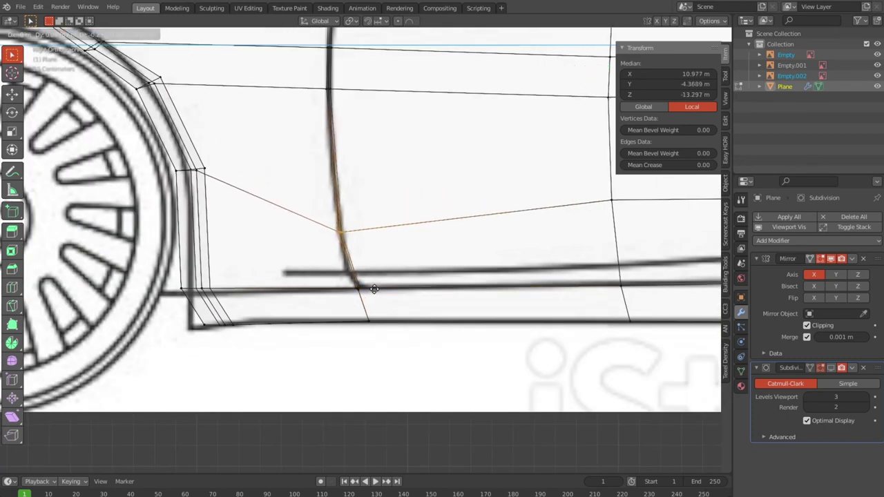
left_click(369, 277)
scroll(374, 277, "down", 5)
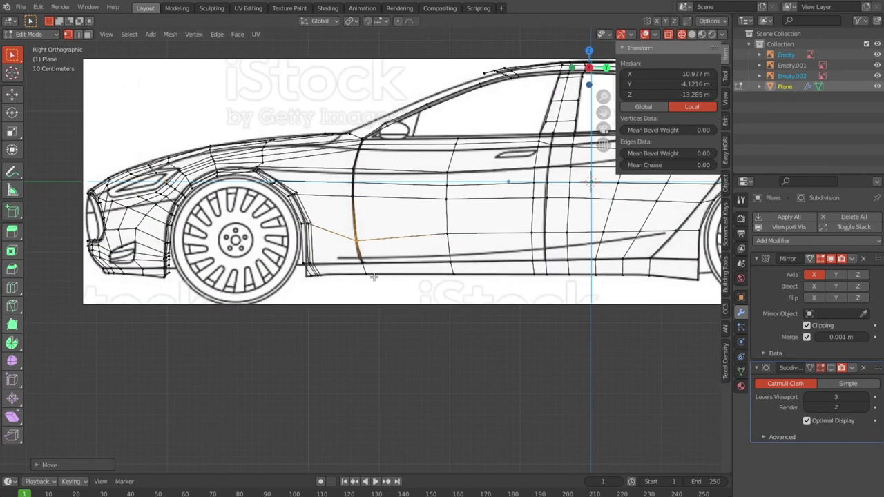
key("Tab")
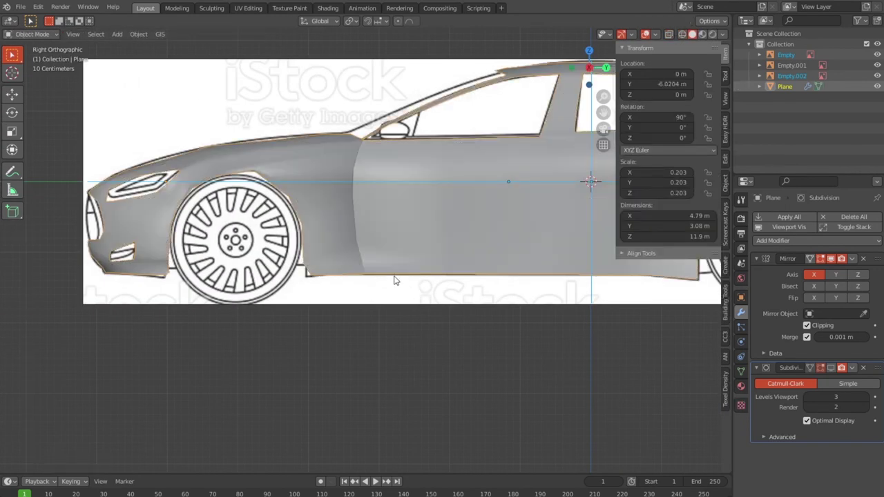
Step: Return the car shell to Edit Mode in Right view with X-ray on
middle_click_drag(395, 280, 353, 315)
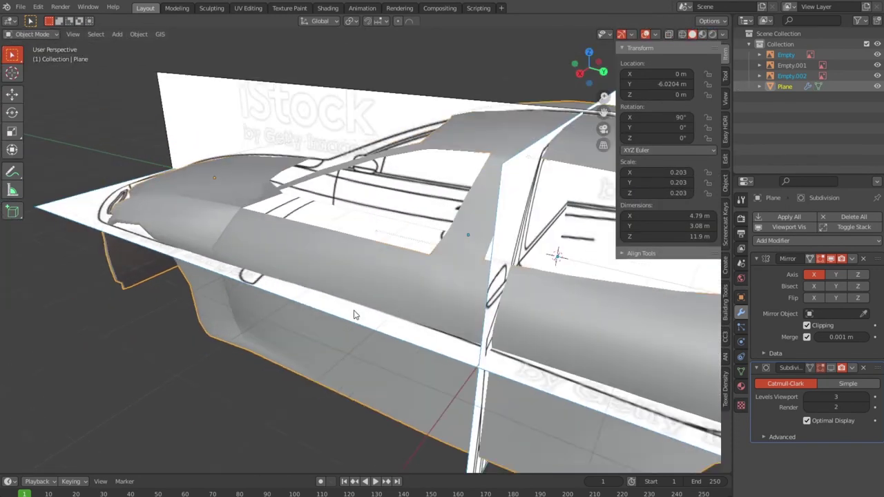
middle_click_drag(353, 315, 396, 318)
key("Tab")
scroll(487, 315, "up", 1)
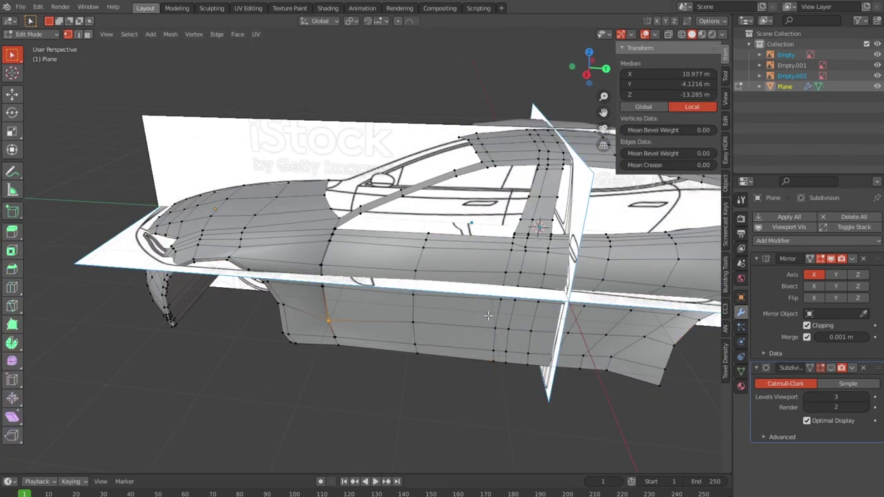
key("KP_3")
key("alt+z")
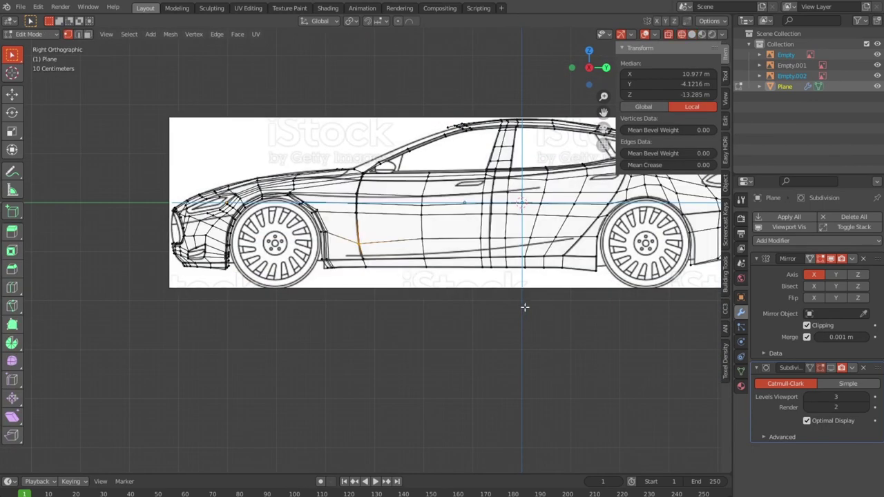
Step: Zoom in on the door area and orbit to a perspective view of the cage
scroll(524, 310, "up", 2)
scroll(484, 312, "up", 2)
scroll(354, 320, "up", 2)
key("alt+z")
key("alt+z")
scroll(355, 320, "down", 1)
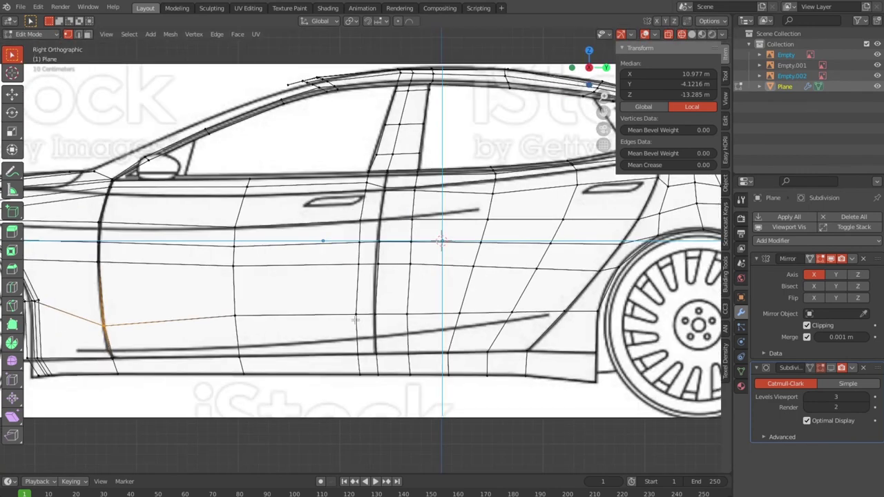
scroll(354, 320, "up", 1)
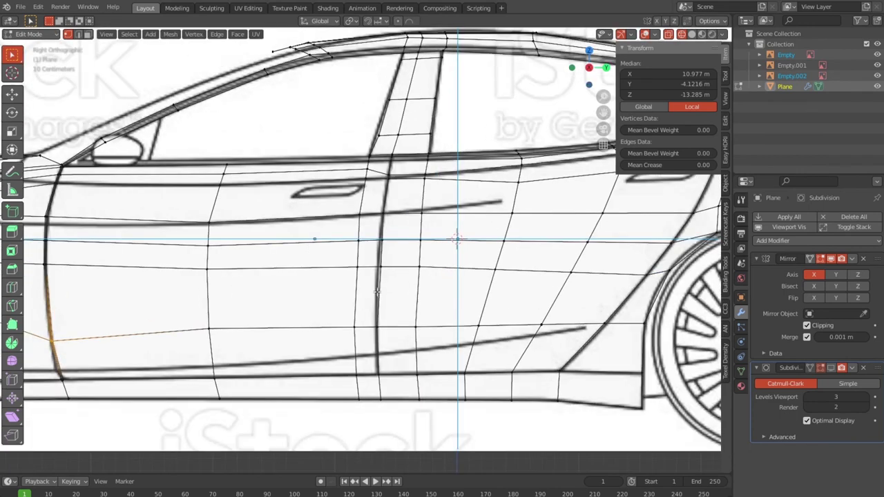
scroll(400, 263, "up", 2)
scroll(398, 258, "down", 2)
middle_click_drag(397, 259, 406, 302)
scroll(397, 260, "down", 4)
scroll(410, 319, "up", 2)
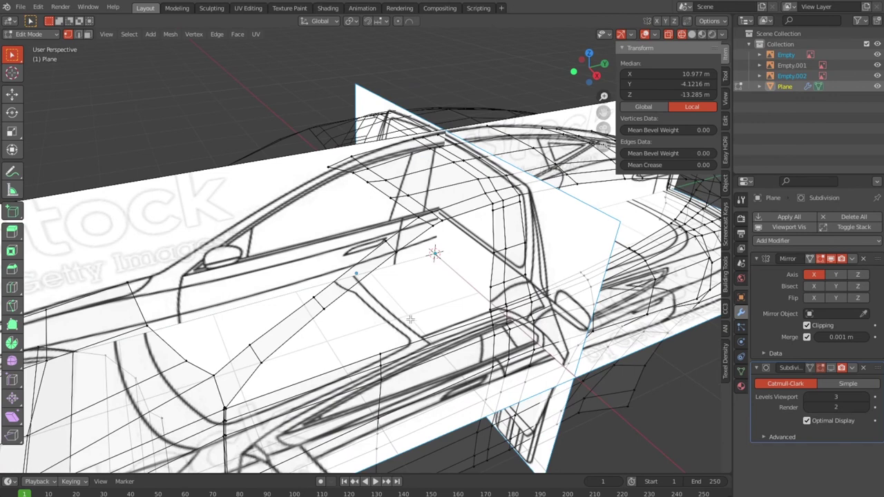
Step: Select the whole edge loop around the front side-window opening in edge mode
scroll(447, 326, "up", 1)
key("2")
left_click(505, 351)
left_click(532, 310, "alt")
scroll(461, 278, "down", 3)
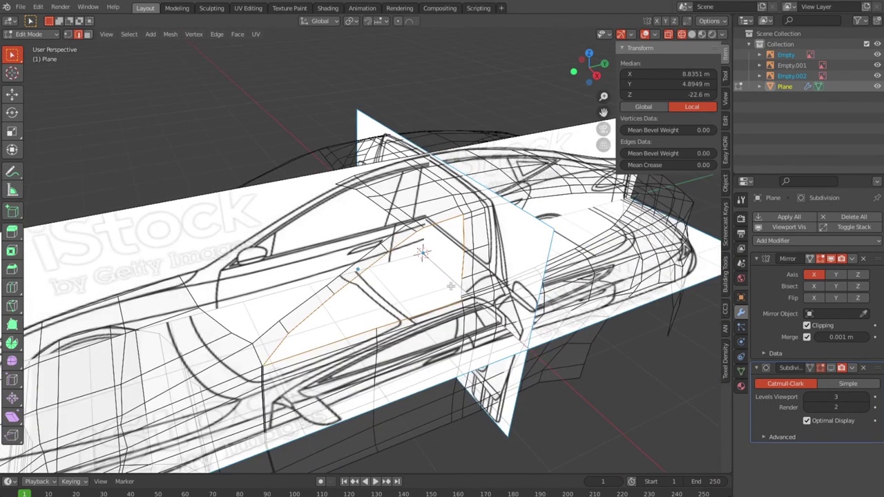
middle_click_drag(460, 278, 443, 265)
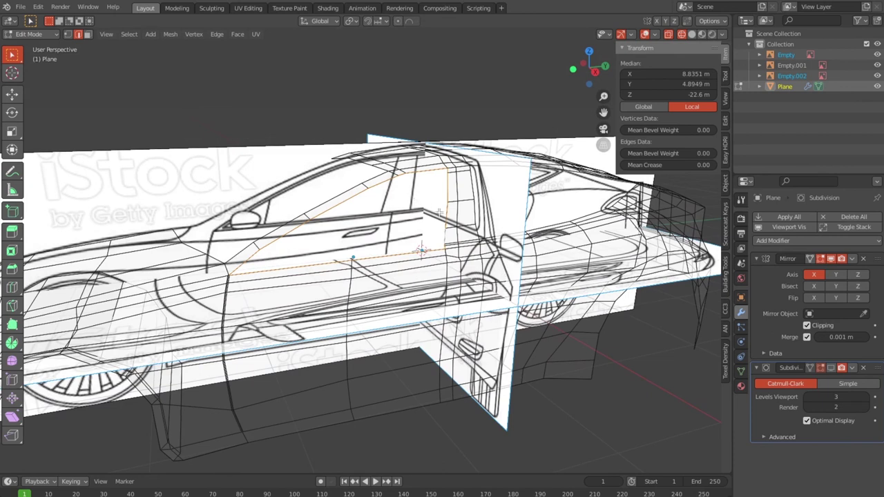
Step: Try a move and an inset on the window loop, cancelling each unchanged
key("g")
key("Escape")
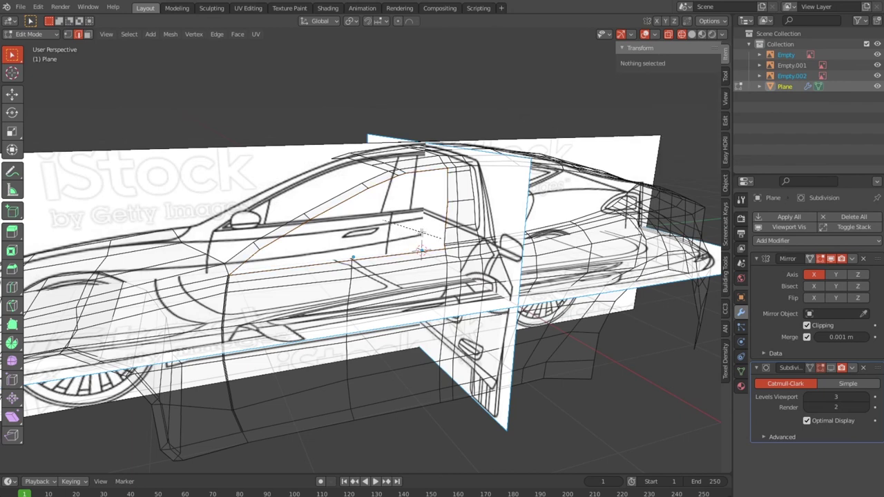
key("Escape")
key("i")
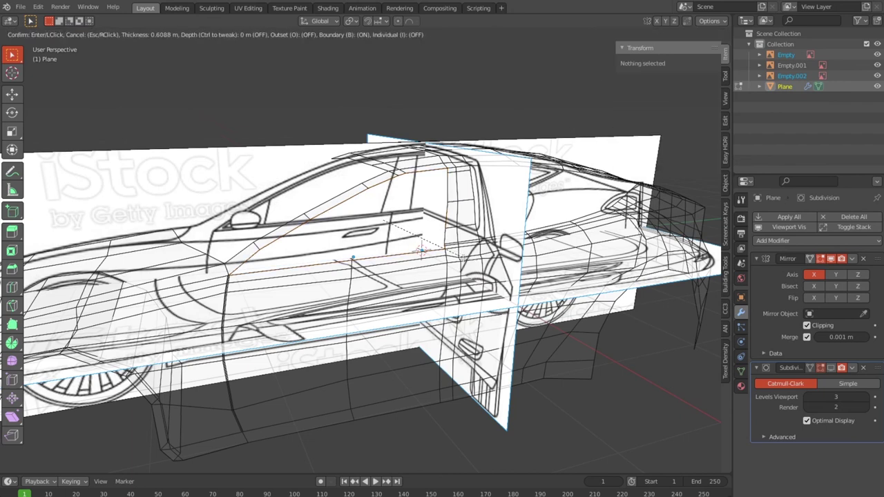
key("Escape")
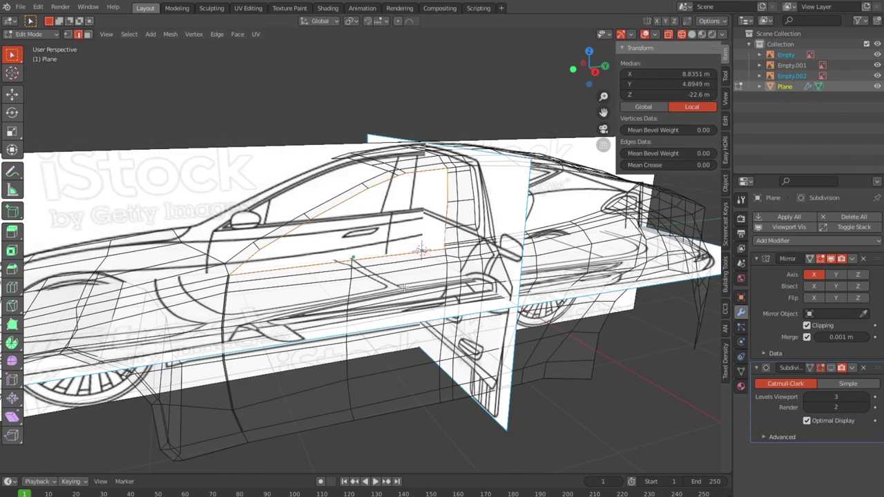
scroll(454, 296, "up", 5)
scroll(456, 302, "down", 2)
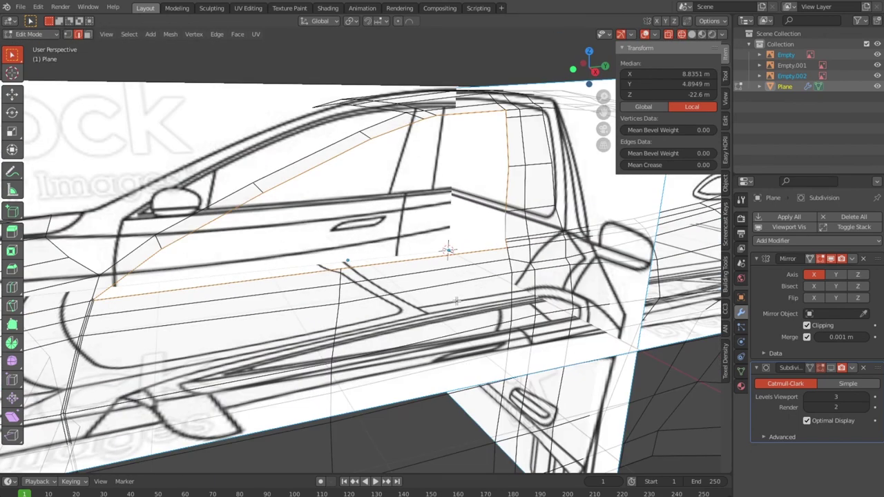
key("i")
key("Escape")
Step: Fill the front window opening with a single face and turn X-ray off
key("f")
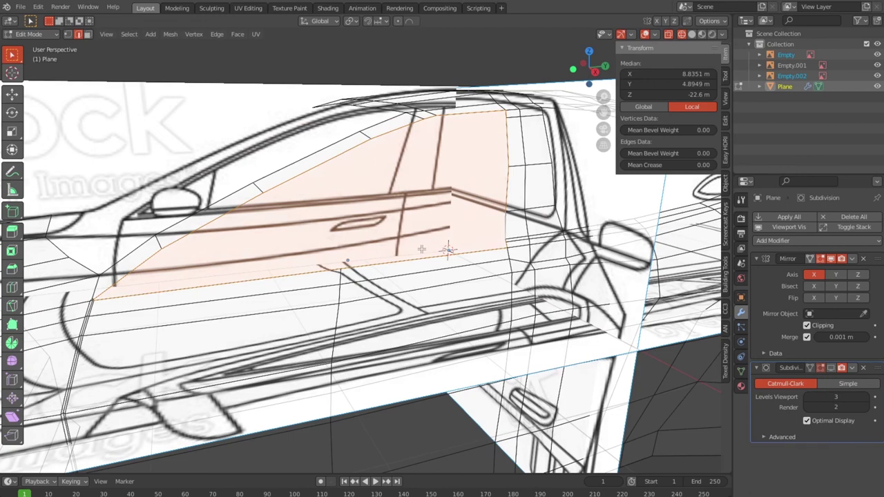
key("alt+z")
scroll(421, 248, "down", 2)
scroll(450, 246, "down", 2)
scroll(431, 250, "down", 3)
scroll(349, 255, "down", 2)
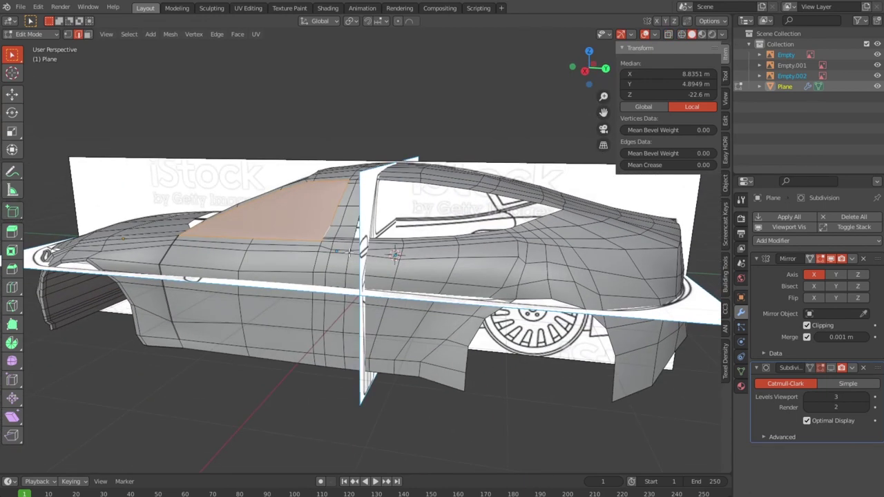
scroll(349, 255, "up", 5)
Step: Check the filled window from a frontal angle, then return to the solid side view
middle_click_drag(430, 258, 387, 255)
scroll(372, 254, "down", 5)
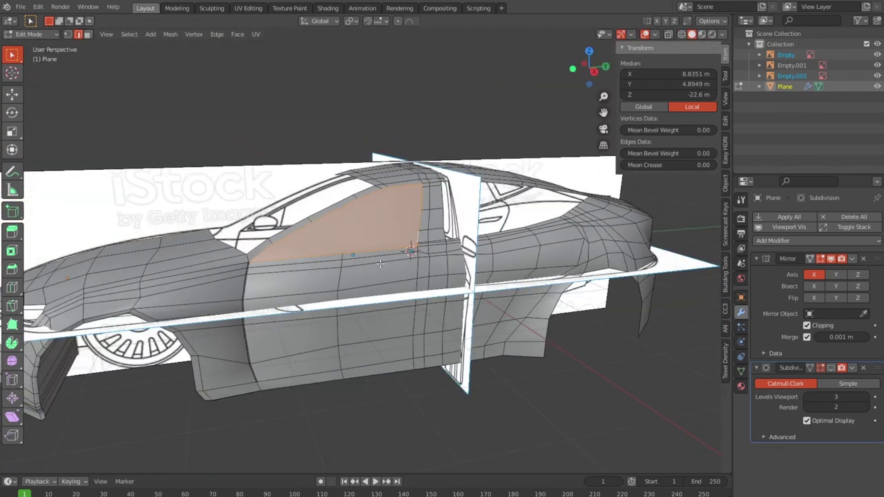
scroll(385, 272, "up", 2)
key("alt+z")
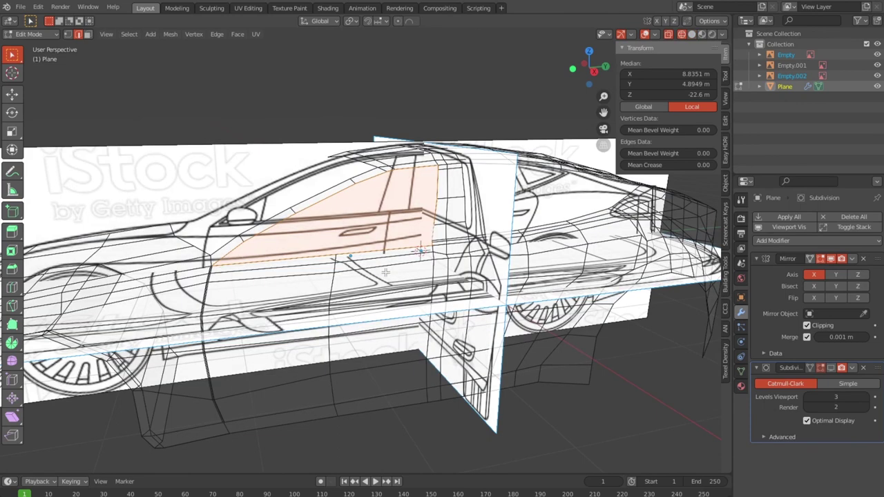
key("alt+z")
key("KP_3")
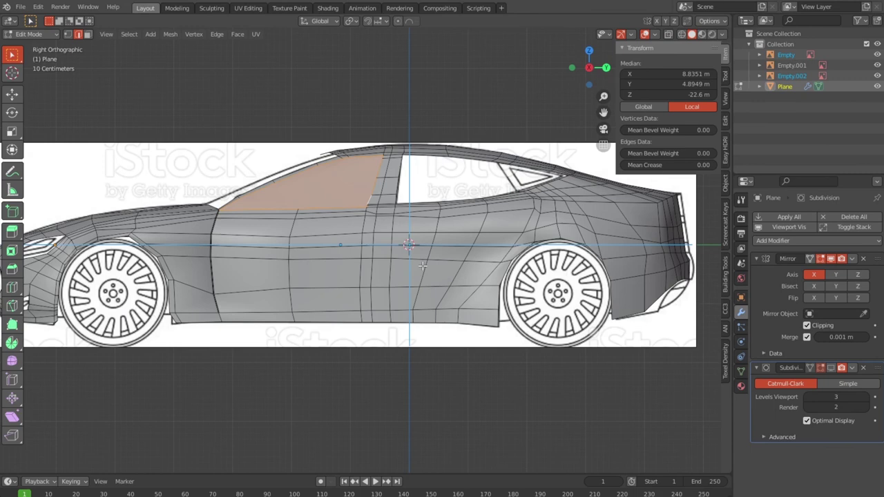
Step: In wireframe, select the vertical B-pillar seam edges from roof to sill, then return to Right view
scroll(421, 266, "up", 1)
scroll(467, 252, "up", 1)
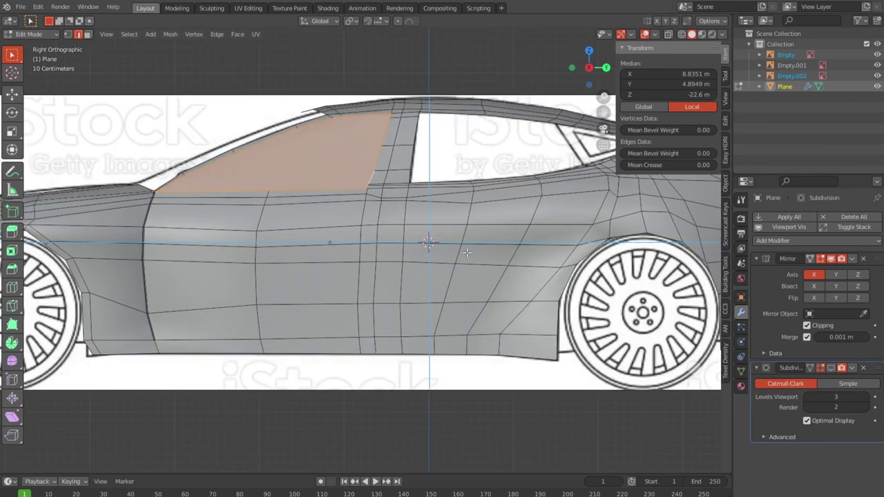
scroll(466, 253, "up", 1)
scroll(467, 252, "up", 1)
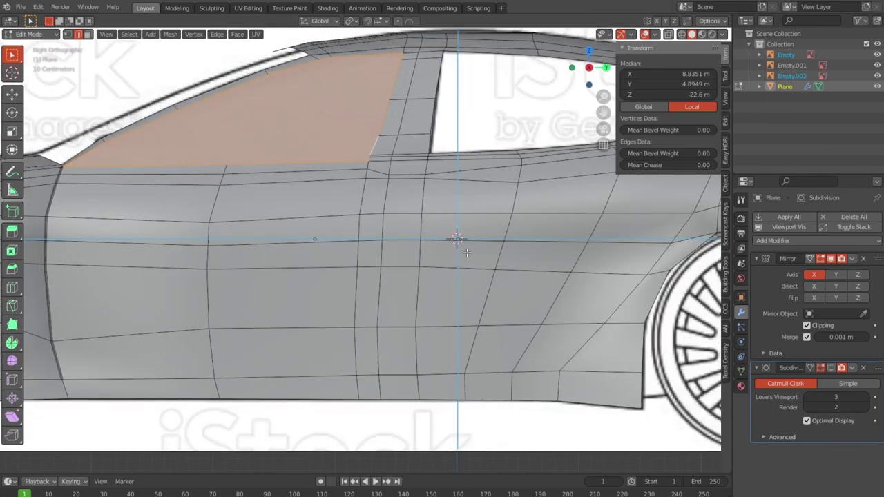
key("shift+z")
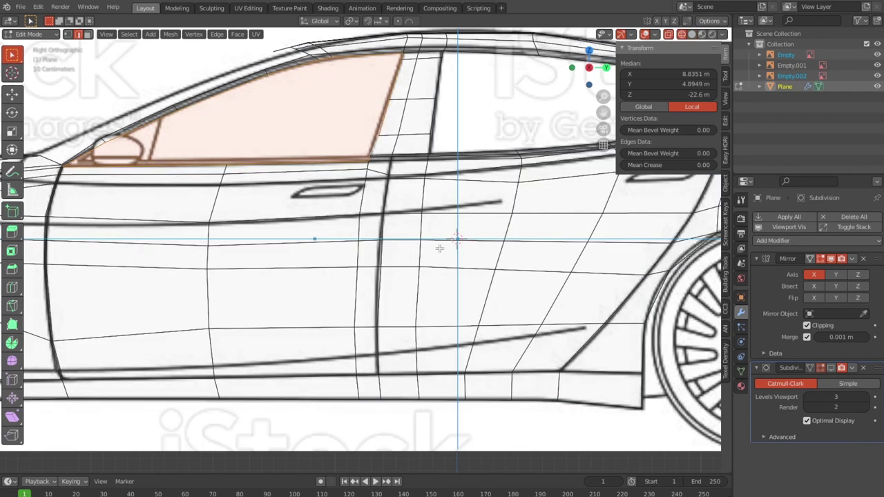
left_click(389, 169)
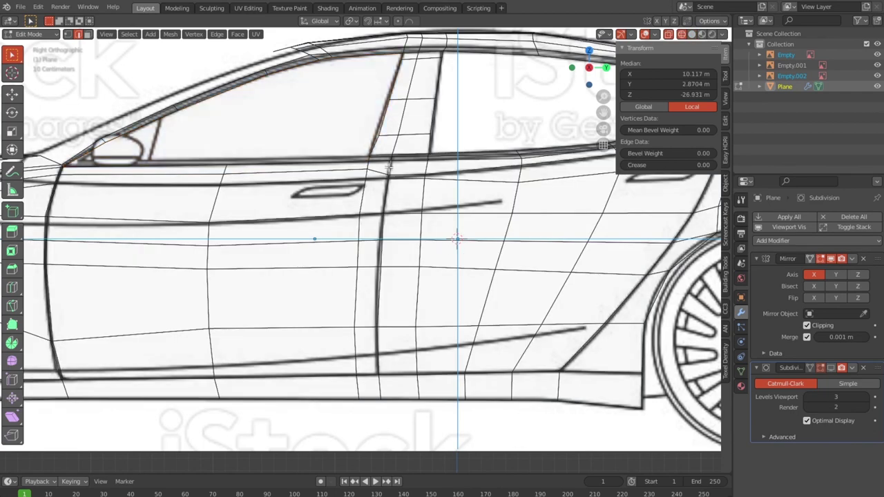
left_click(378, 368, "shift")
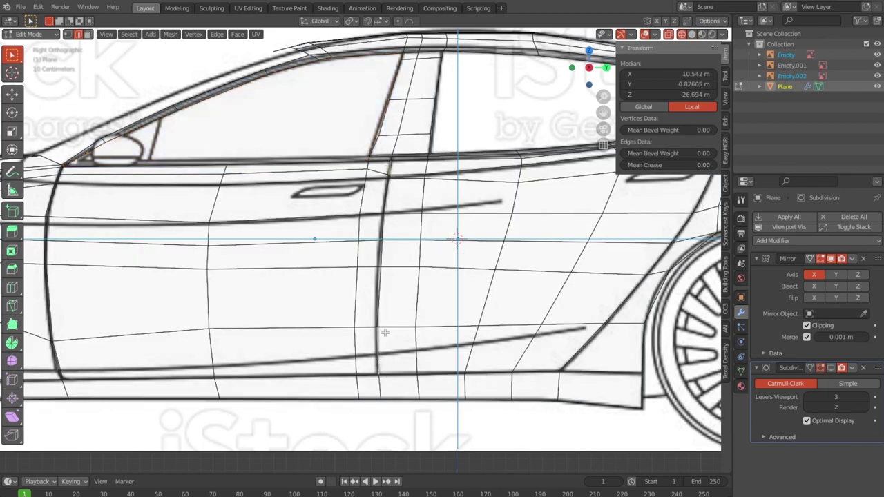
left_click_drag(382, 165, 405, 372)
left_click(374, 364)
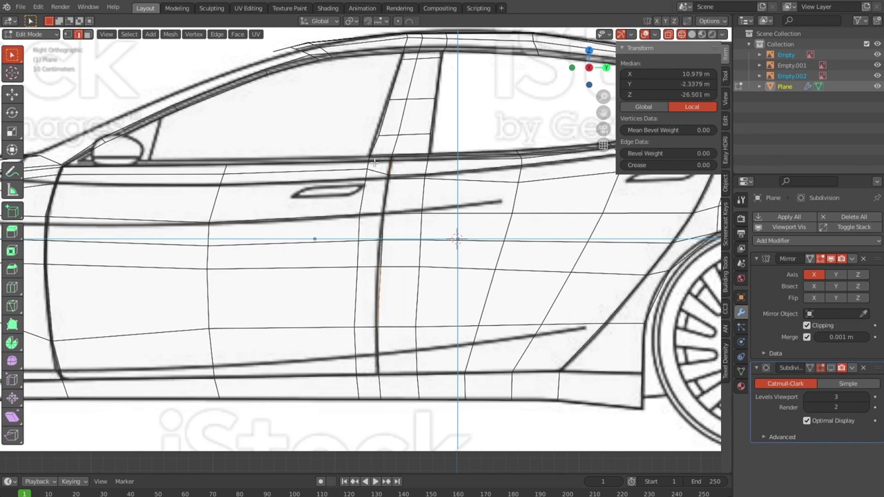
left_click_drag(374, 162, 409, 279, "shift")
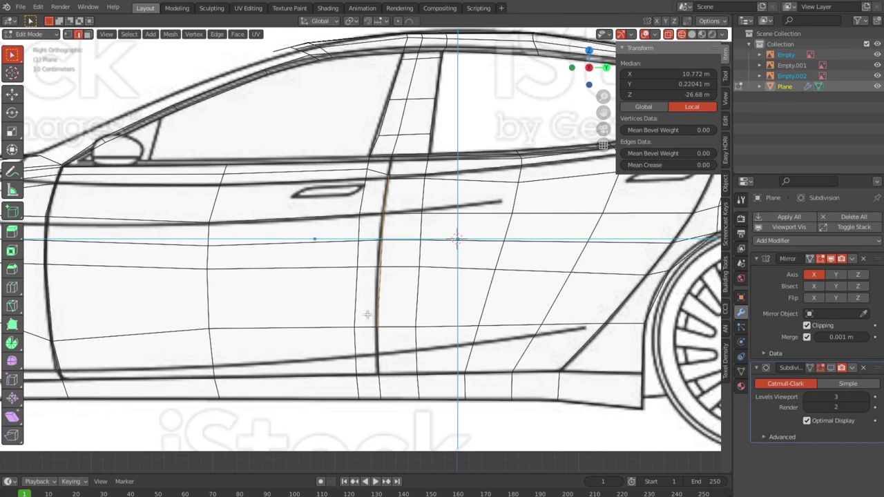
middle_click_drag(414, 315, 427, 312)
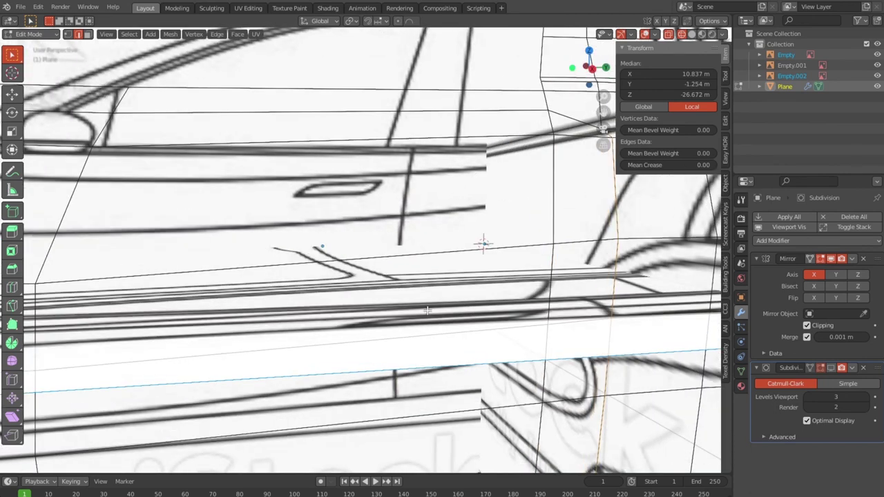
scroll(428, 310, "down", 3)
key("KP_3")
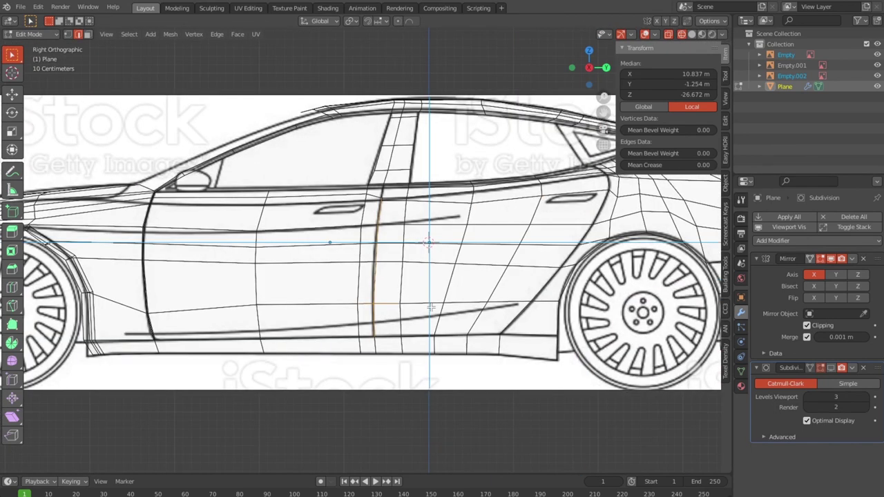
Step: Bevel the full B-pillar seam into two narrow parallel edges
key("s")
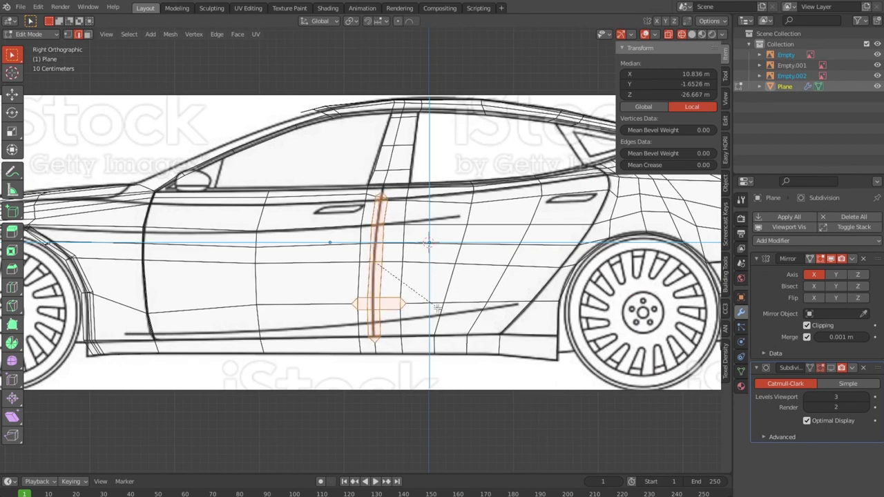
left_click(435, 307)
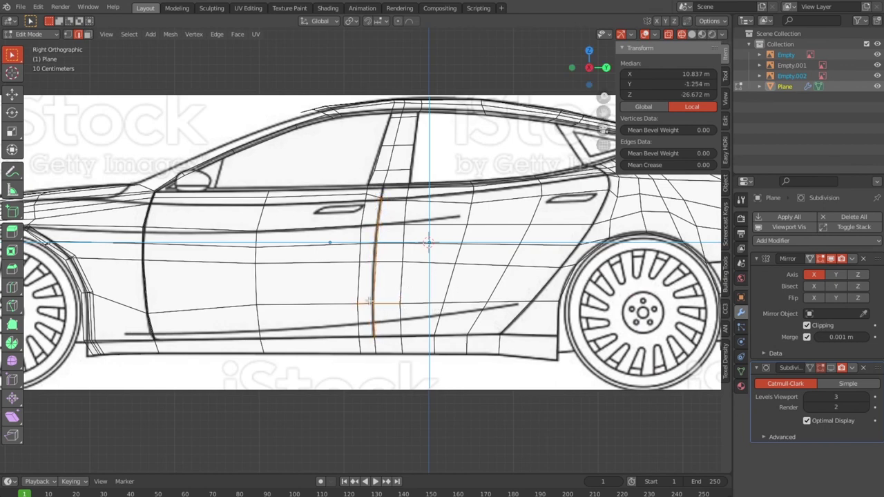
left_click_drag(364, 335, 413, 337)
key("s")
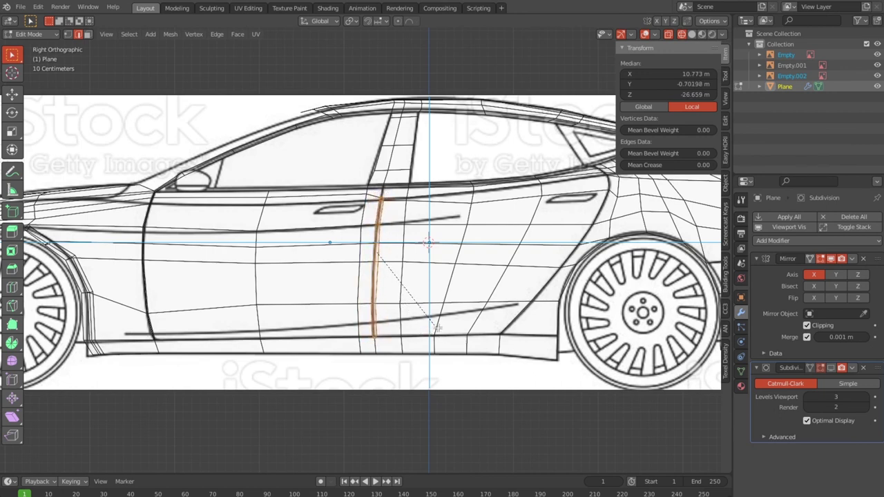
left_click(436, 327)
Step: Slide the stray seam vertex up its edge to line up with the neighbouring row
scroll(421, 315, "up", 2)
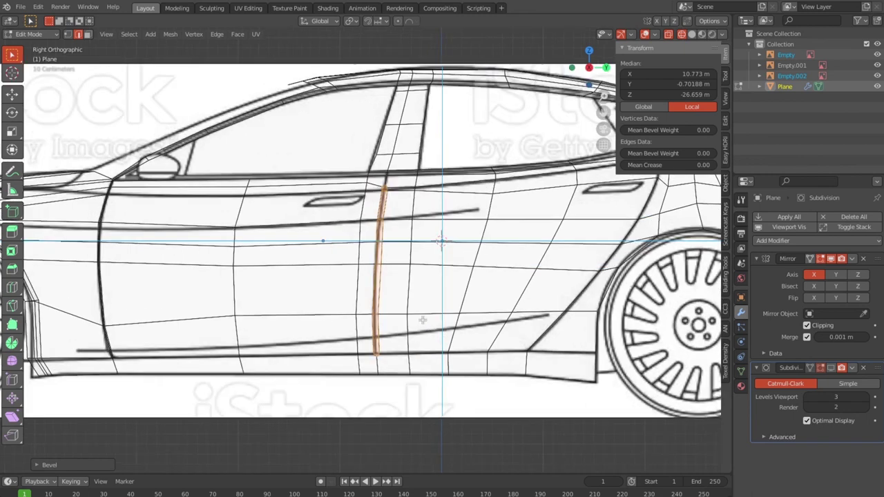
scroll(420, 320, "up", 2)
scroll(412, 319, "up", 2)
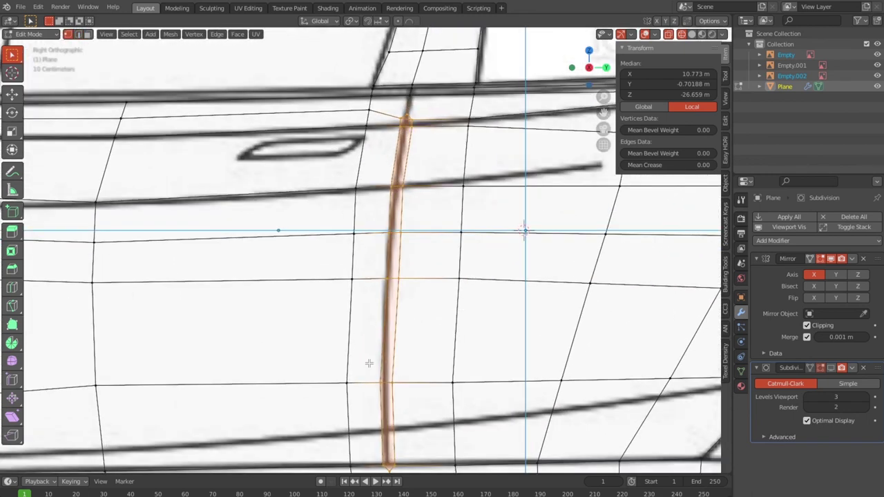
left_click(387, 381)
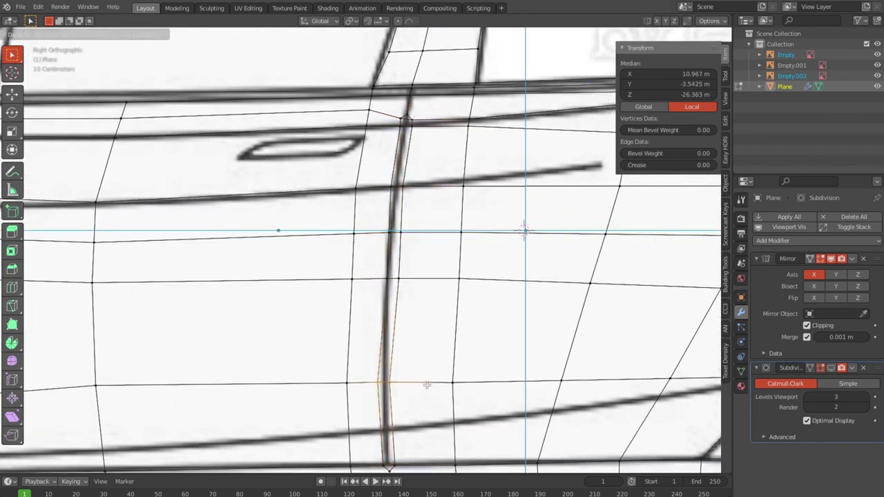
left_click(390, 280)
key("g")
left_click(415, 294)
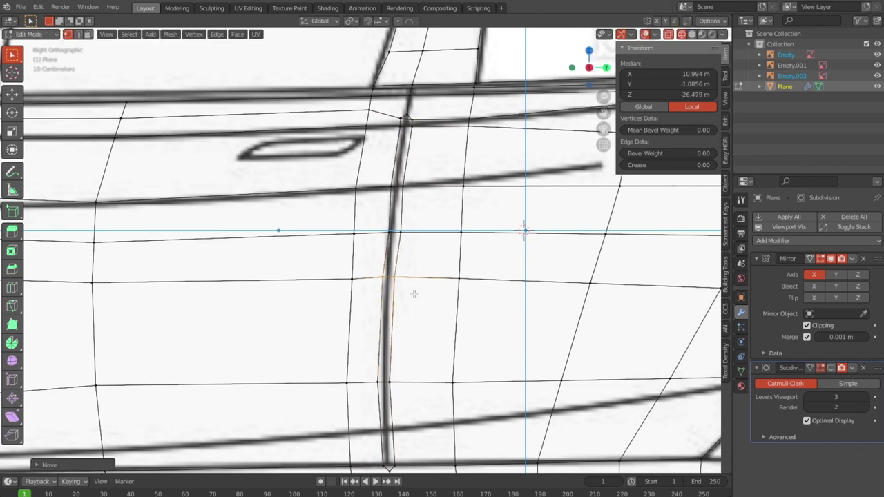
key("g")
left_click(415, 241)
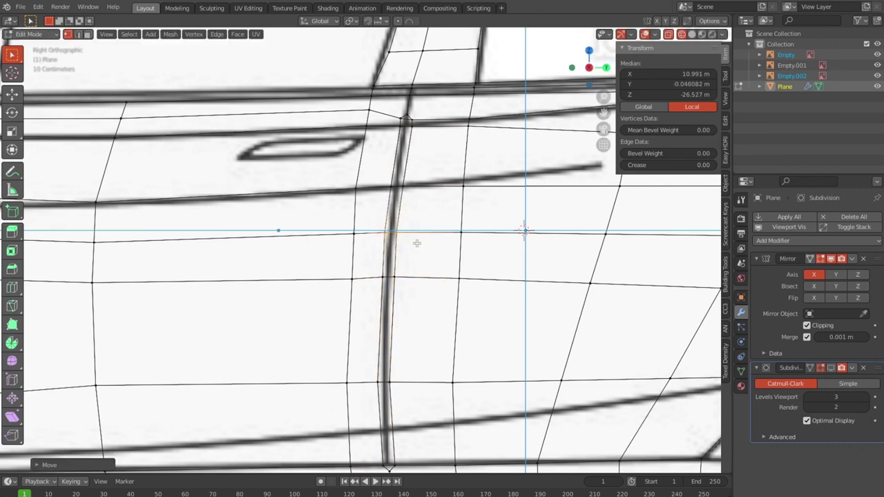
Step: Edge-slide the seam loop to its new position along the pillar
scroll(424, 214, "down", 1)
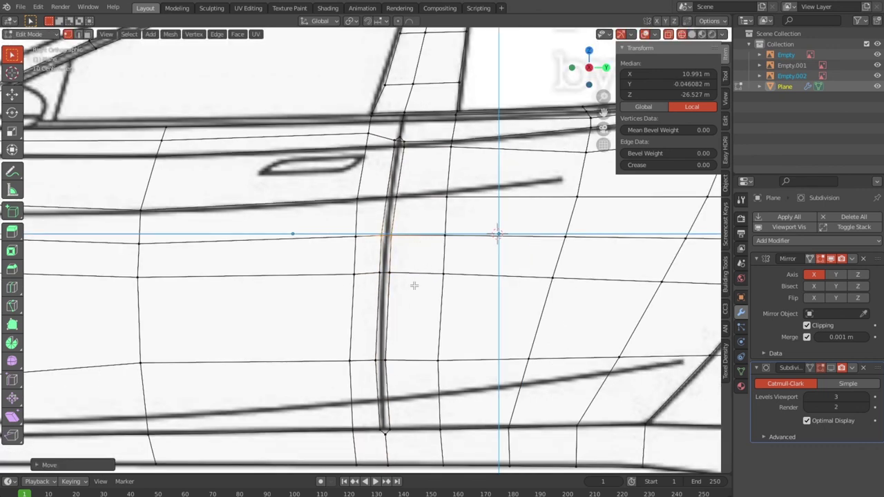
left_click(387, 237, "alt")
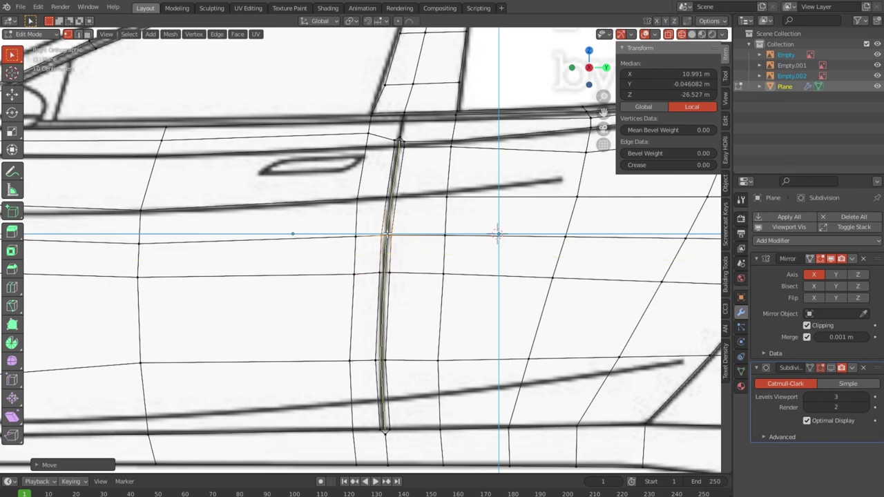
key("g")
key("g")
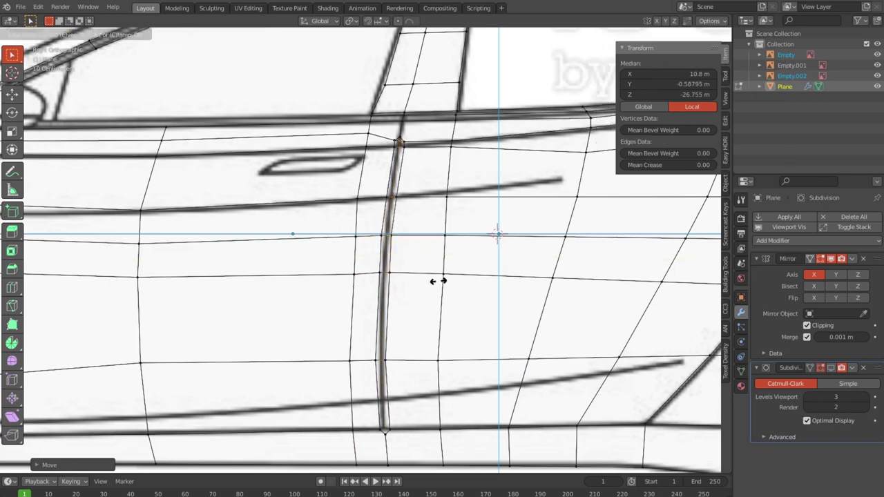
left_click(396, 266)
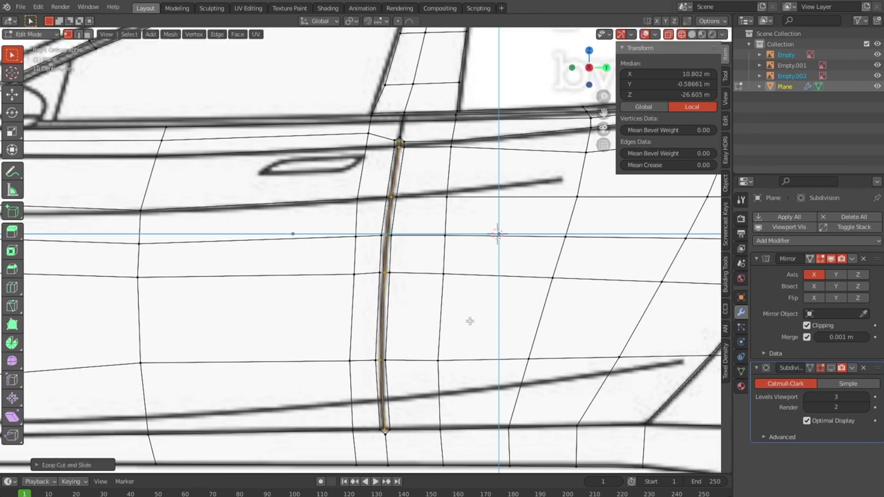
Step: Attempt an X-axis move of the seam edges, cancel it, and view the car in perspective
key("2")
key("g")
key("x")
right_click(450, 304)
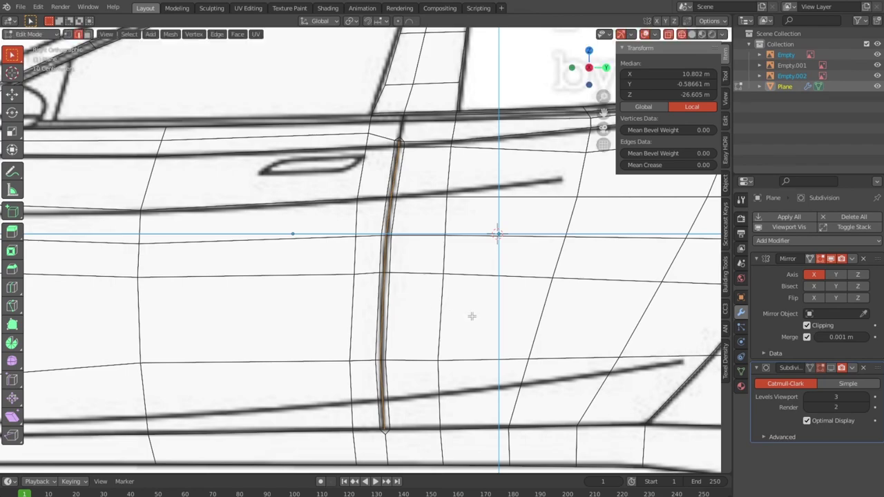
middle_click_drag(471, 315, 442, 297)
scroll(452, 302, "down", 5)
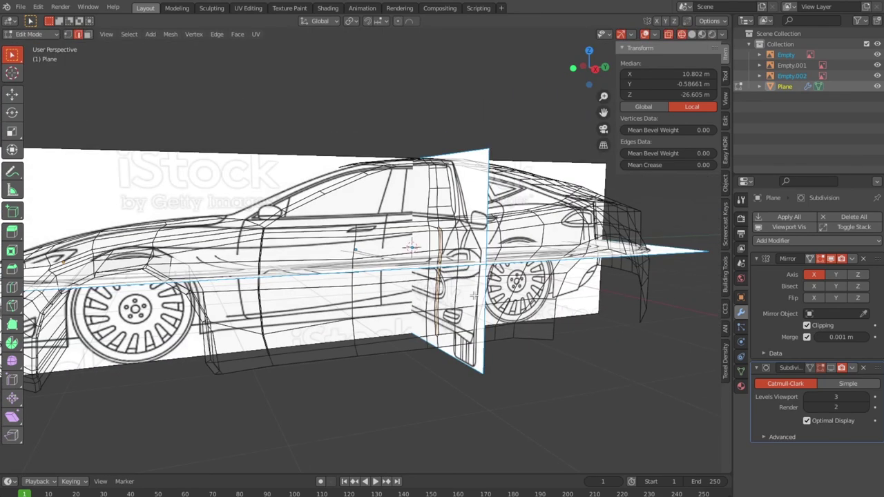
Step: In side view, shift the beveled seam edges along X to 10.957 m
key("KP_3")
scroll(474, 297, "up", 5)
scroll(475, 299, "up", 2)
scroll(475, 302, "up", 3)
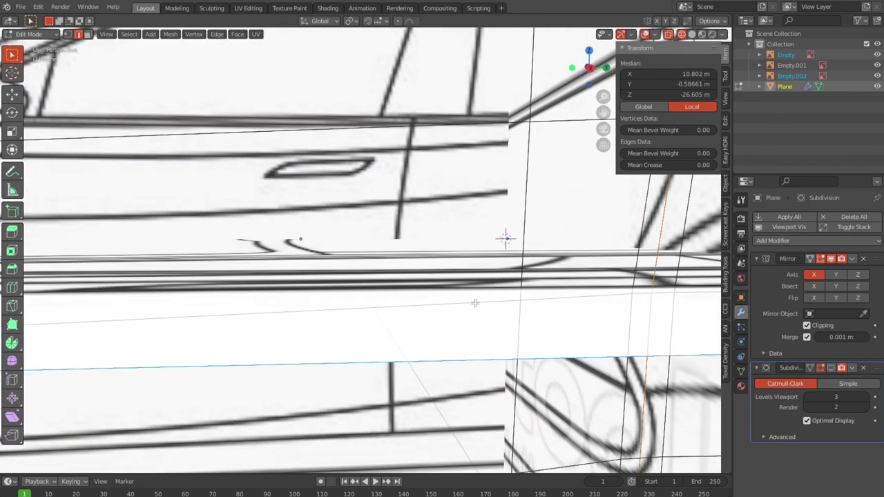
scroll(489, 300, "down", 4)
scroll(488, 300, "down", 1)
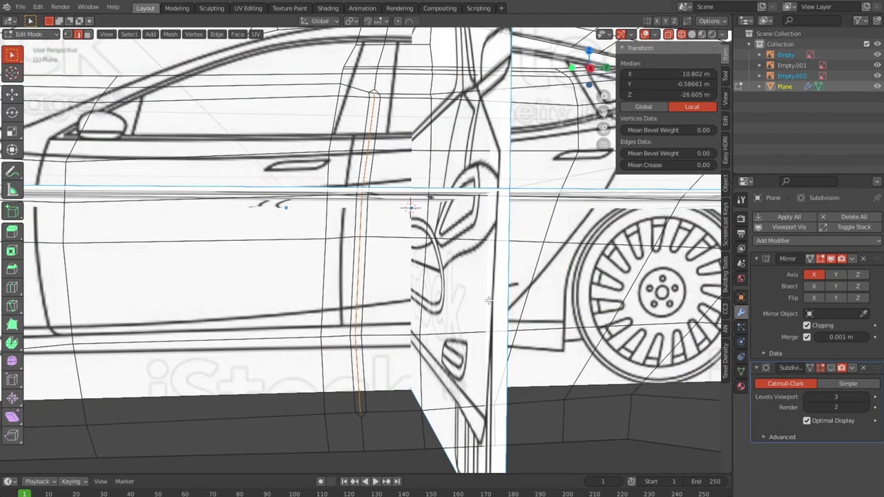
key("g")
key("x")
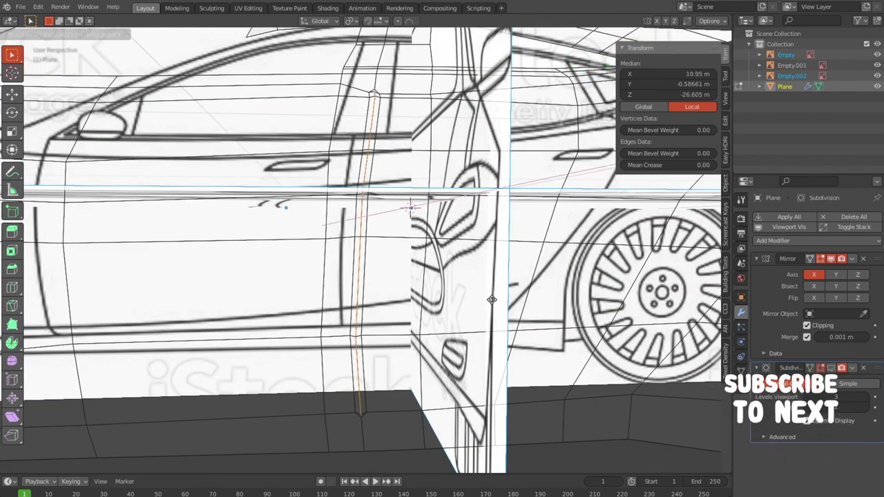
left_click(491, 297)
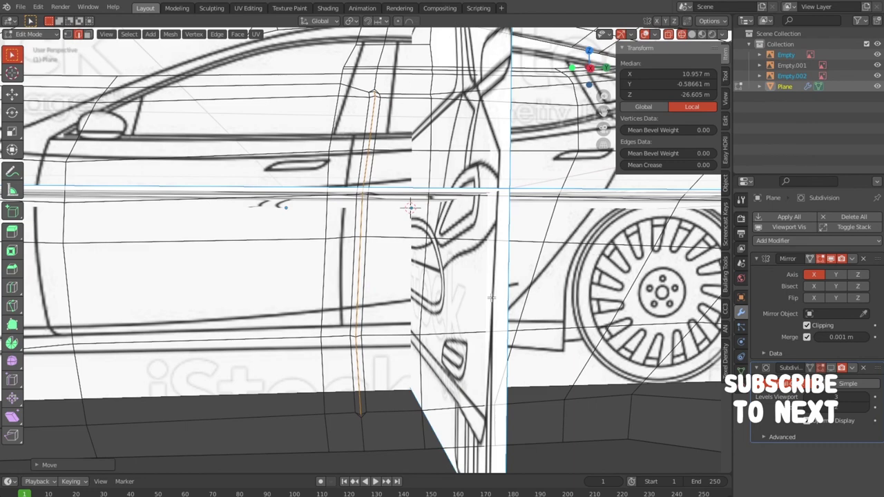
Step: With solid shading, view the body from above and start nudging the seam back along X
key("alt+z")
scroll(491, 297, "down", 5)
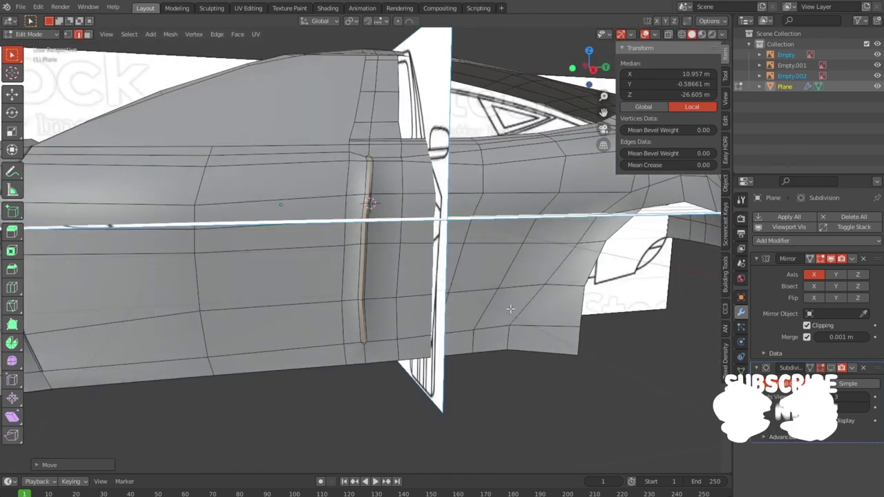
middle_click_drag(491, 296, 571, 356)
key("g")
key("x")
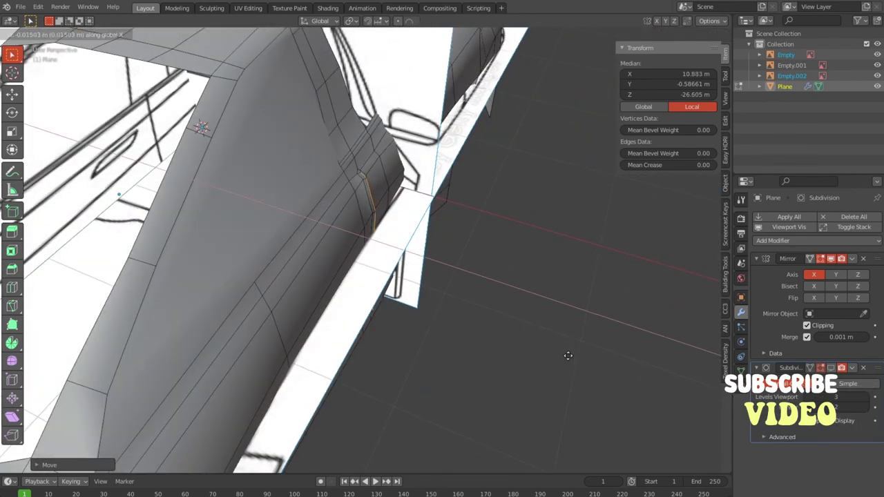